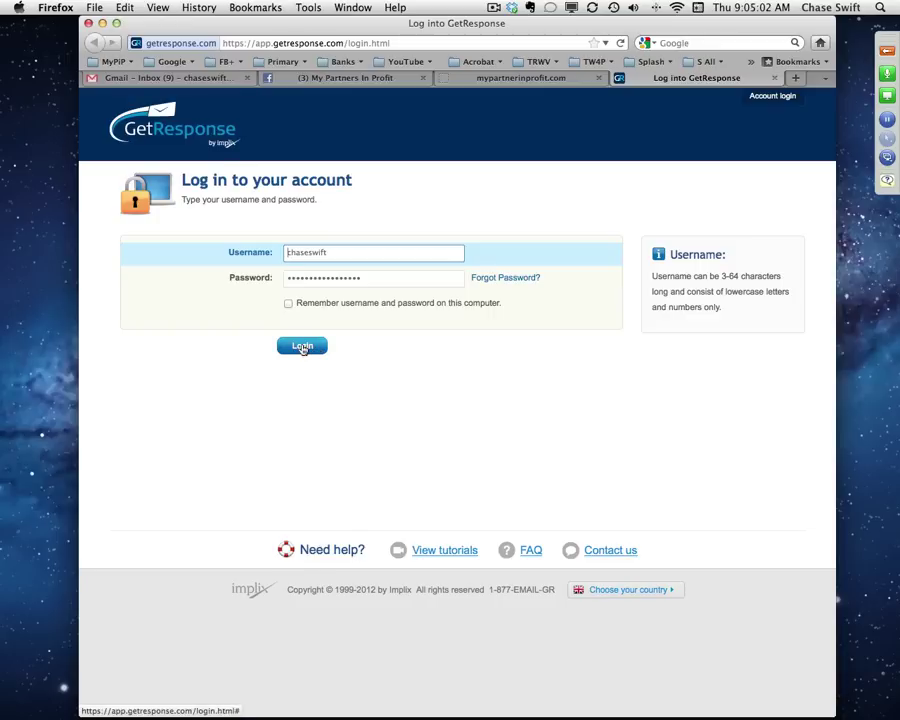
Log in to GetResponse with the prefilled credentials and view the list of available campaigns.
click(303, 347)
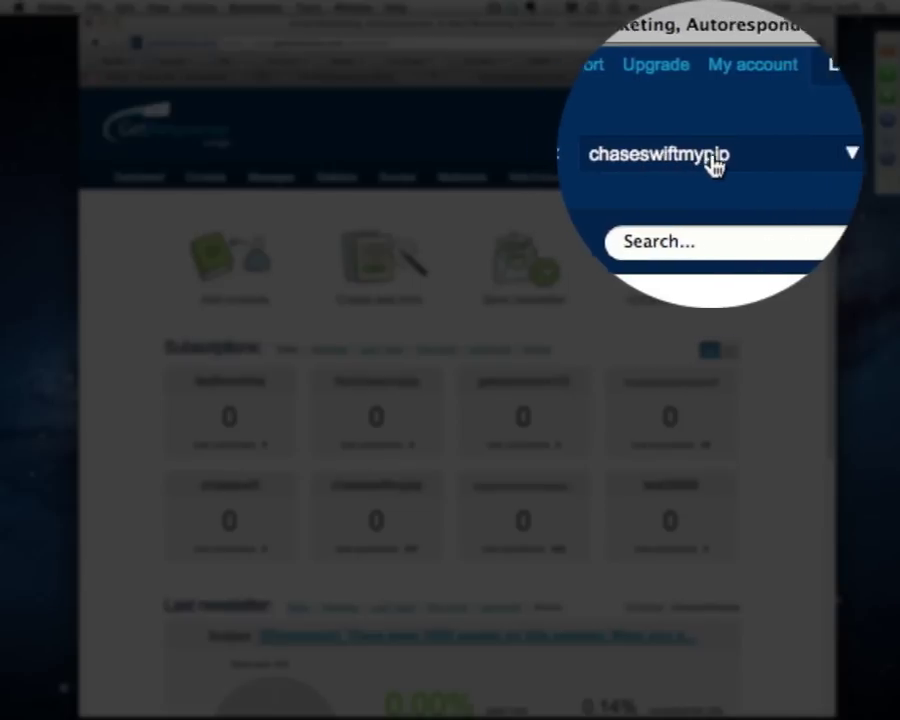
click(746, 160)
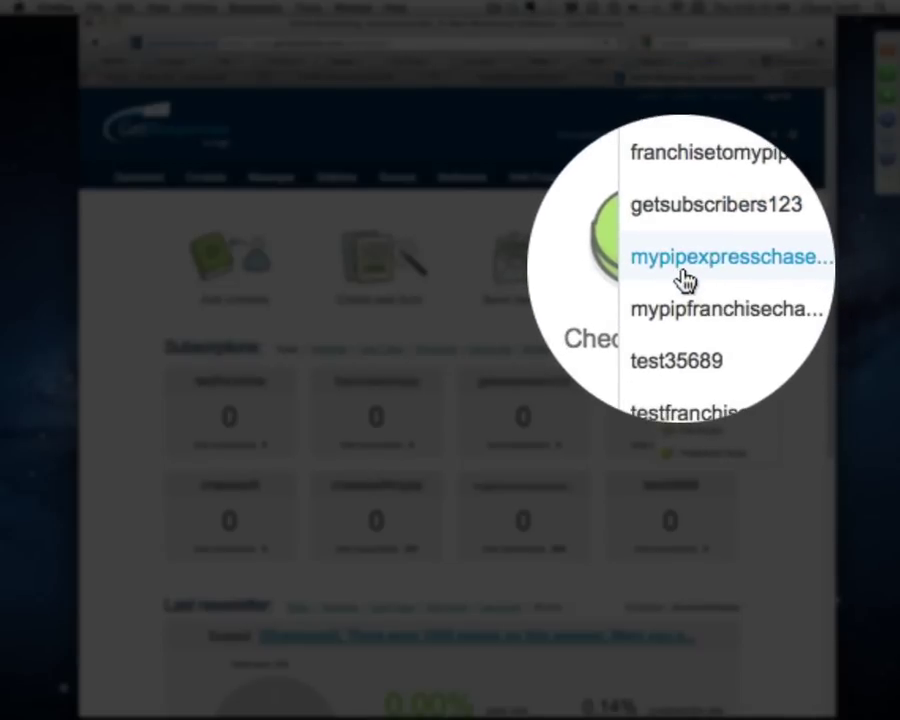
click(680, 163)
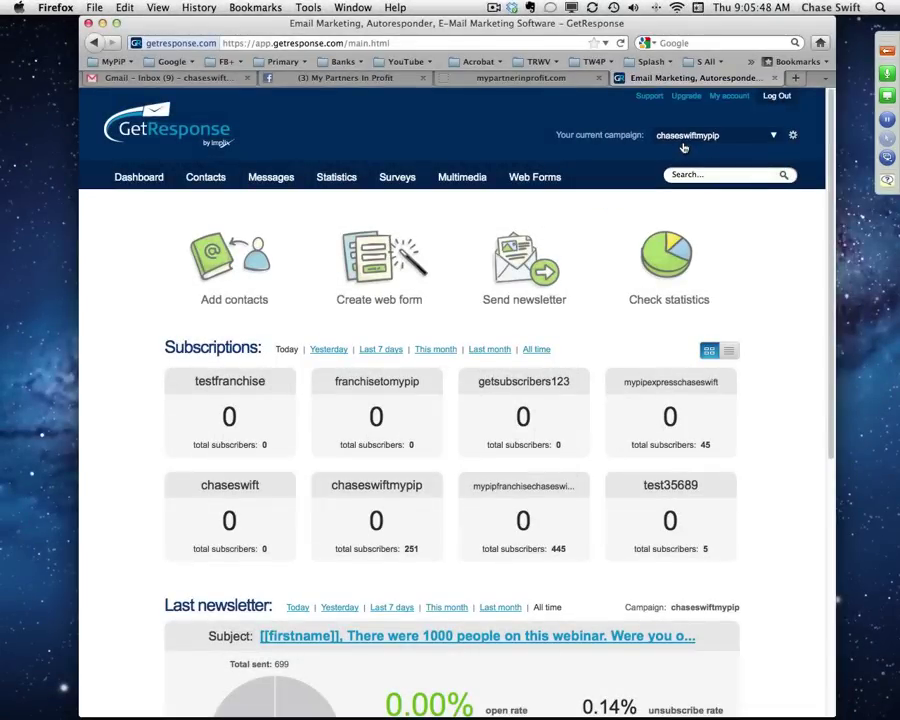
Show the dashboard's subscription figures for this month and check today's date.
click(434, 351)
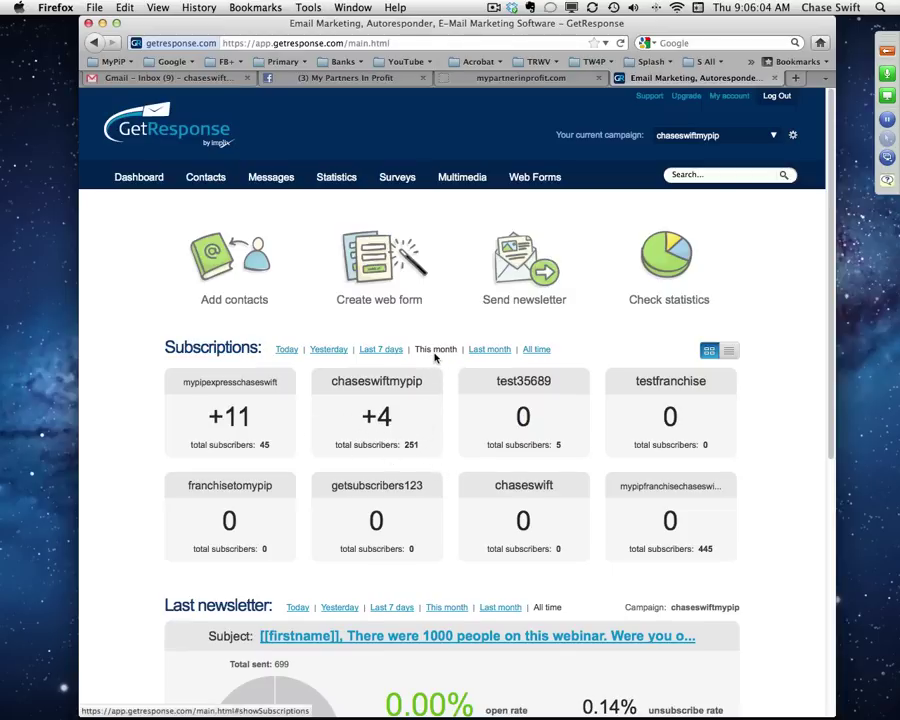
click(762, 8)
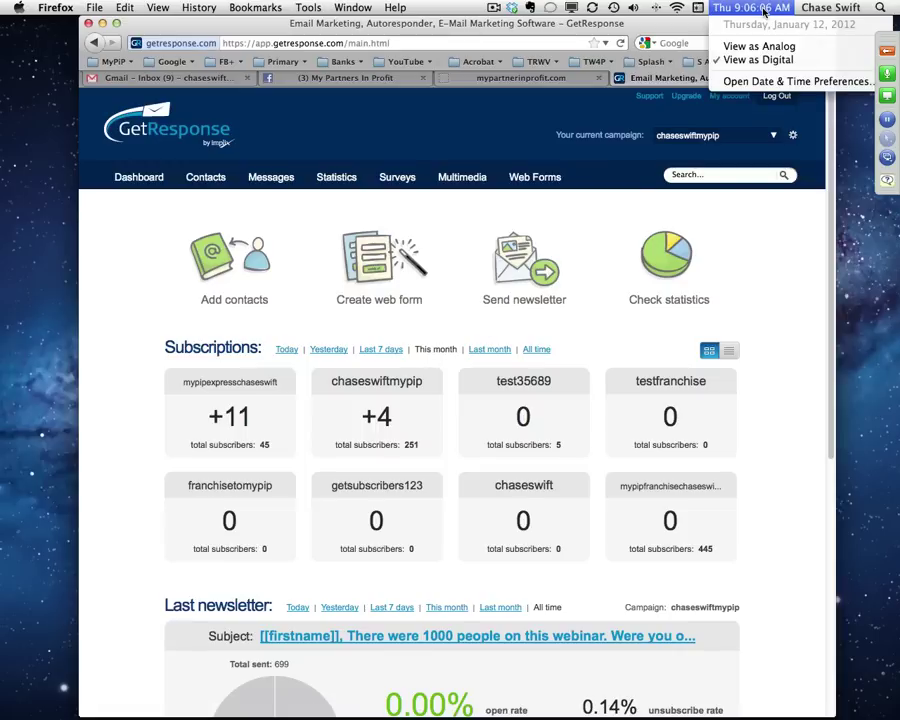
click(762, 8)
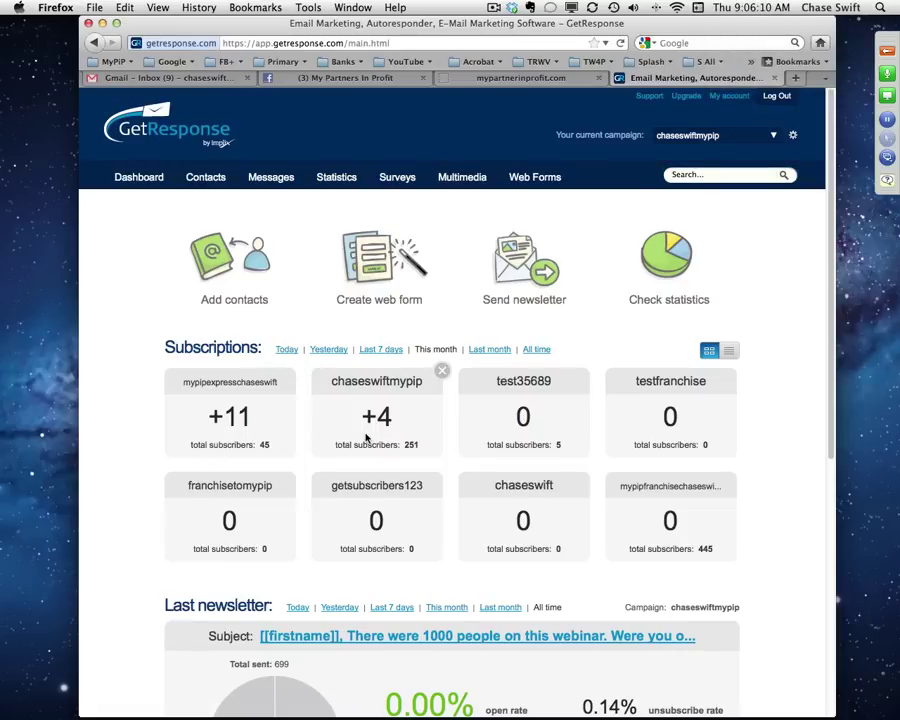
Review the existing campaigns in the current campaign list without switching campaign.
click(775, 138)
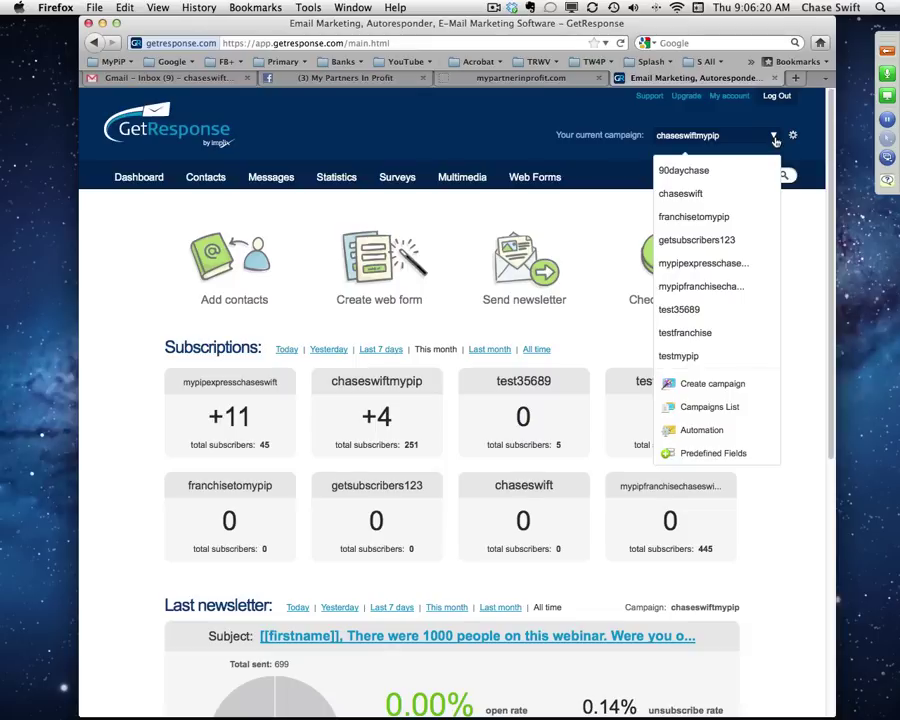
click(775, 138)
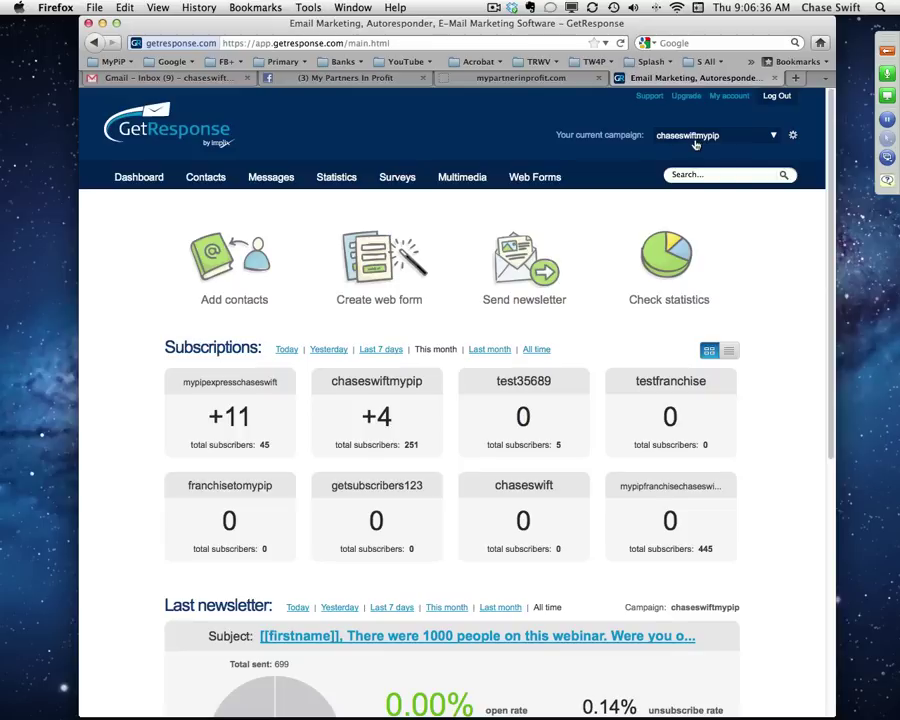
click(772, 137)
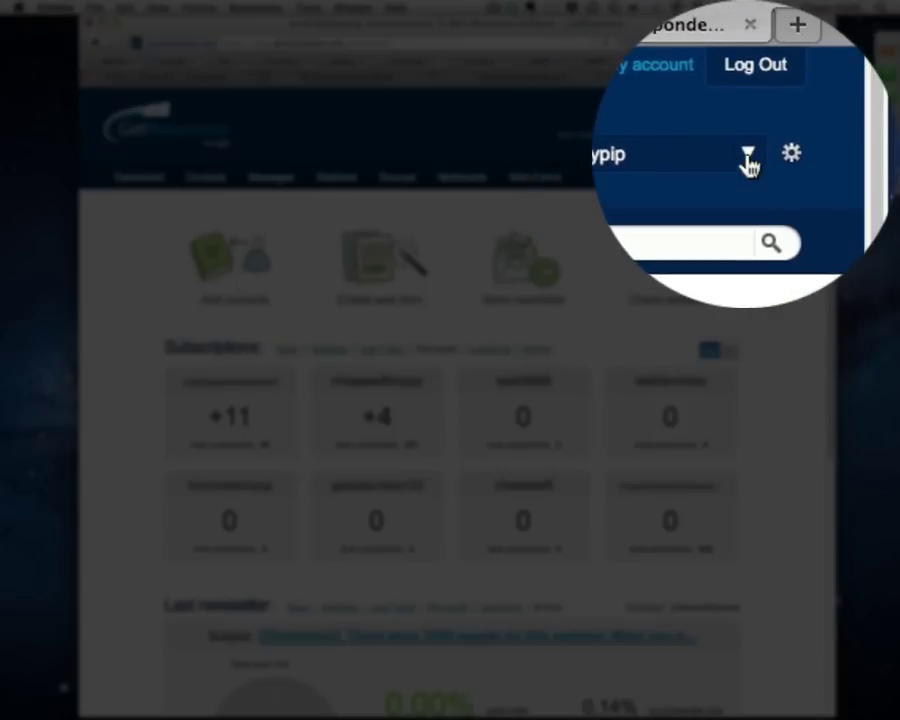
click(748, 160)
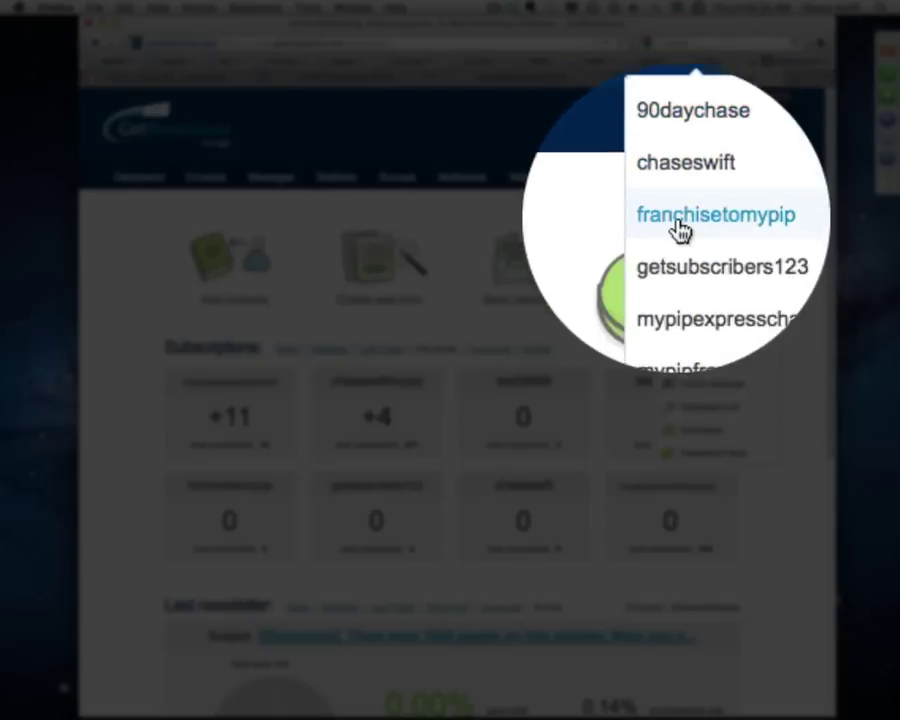
click(693, 161)
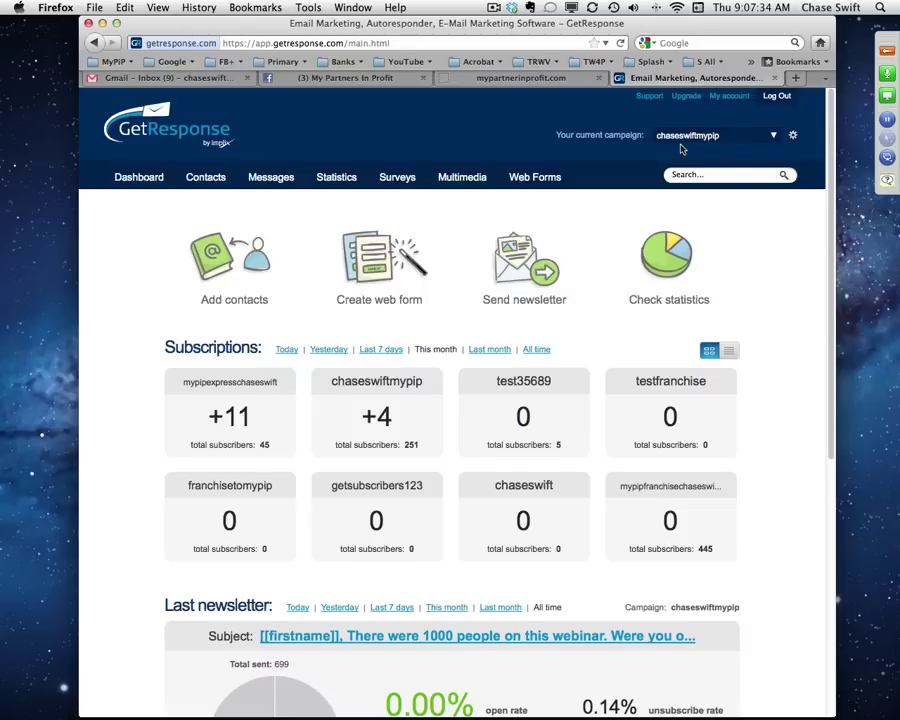
Switch to the My Partner In Profit site and log in with the first saved username and its password.
click(518, 78)
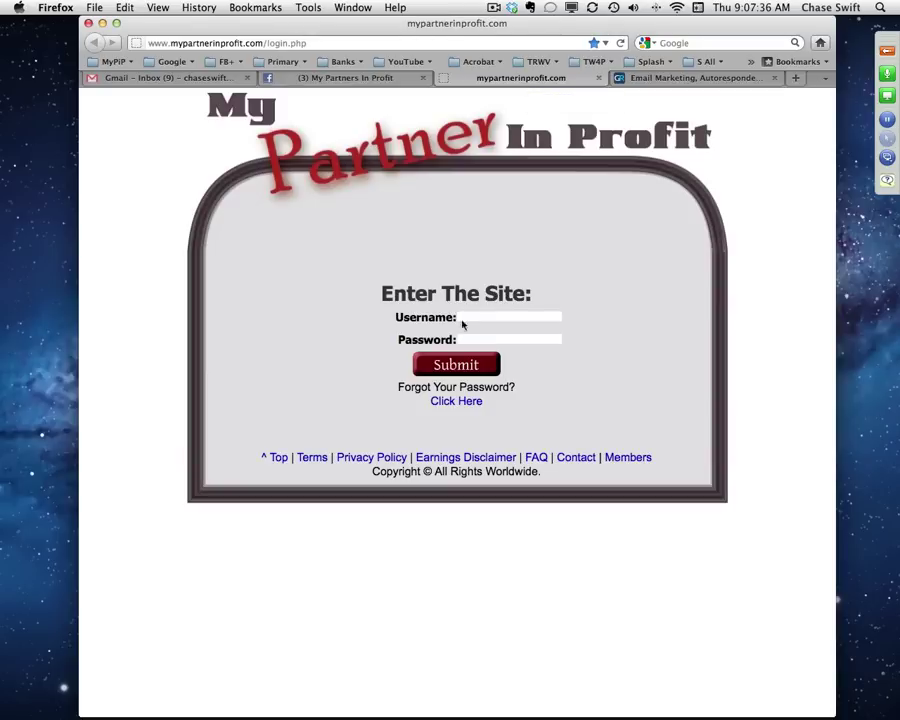
click(467, 317)
click(468, 316)
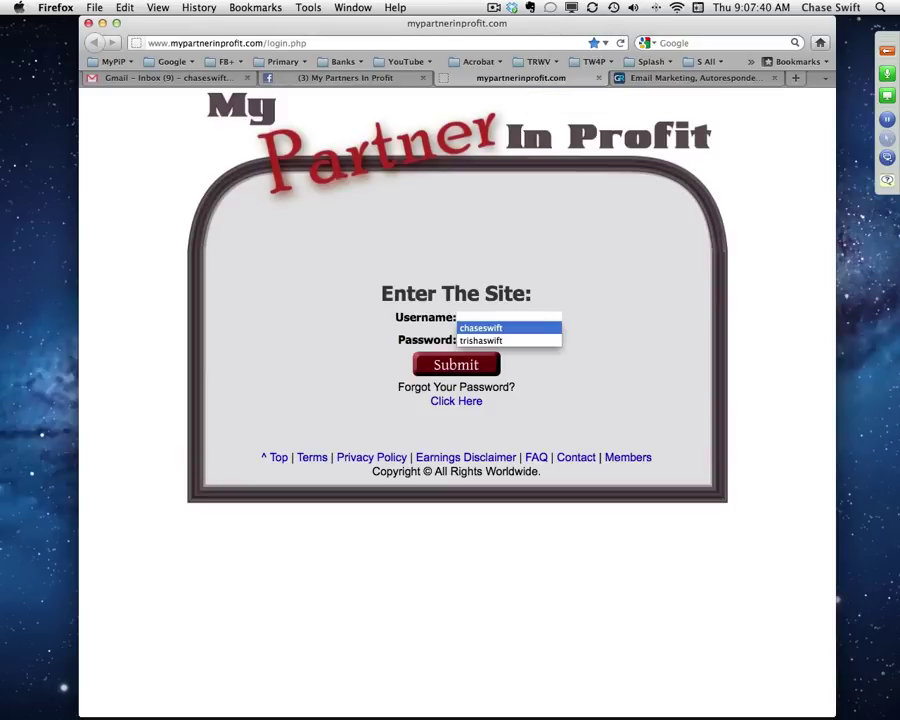
key(Return)
click(476, 368)
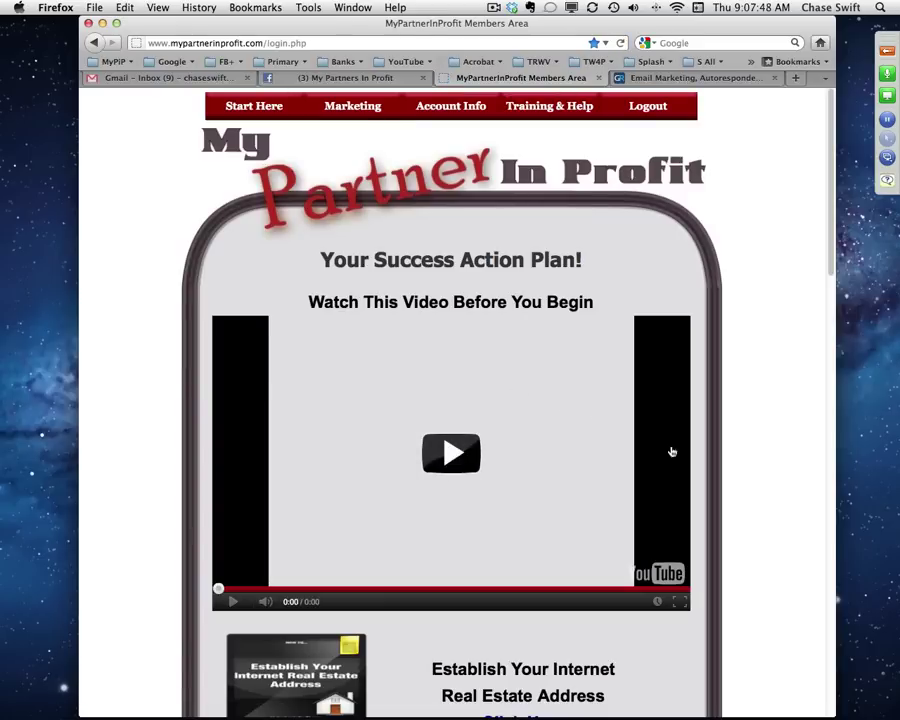
Open the automated follow-up system setup page and look over its autoresponder forms and email copy links.
scroll(760, 470, down, 5)
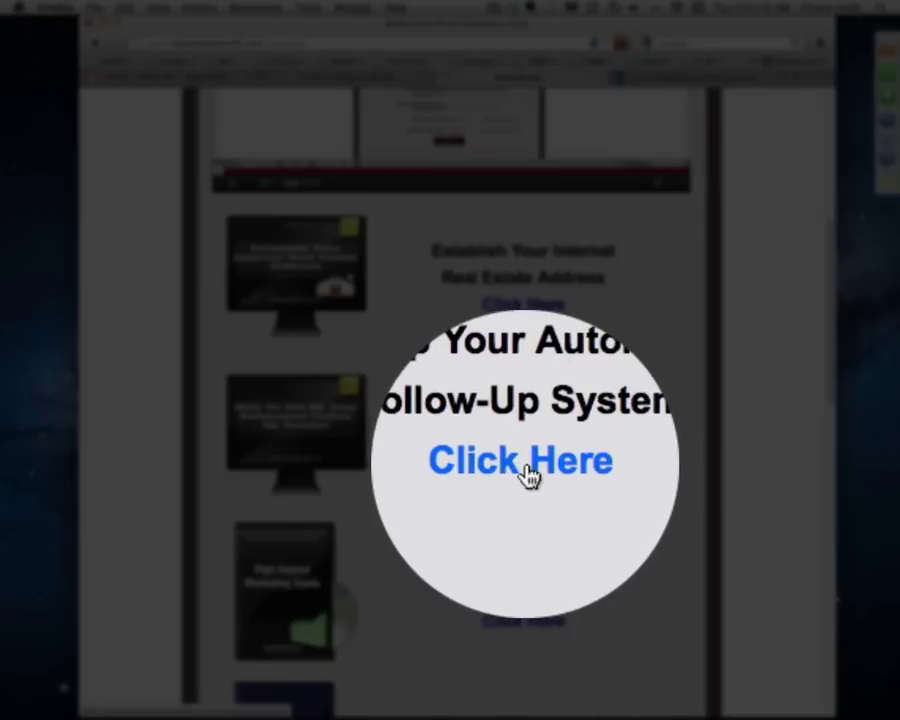
click(526, 472)
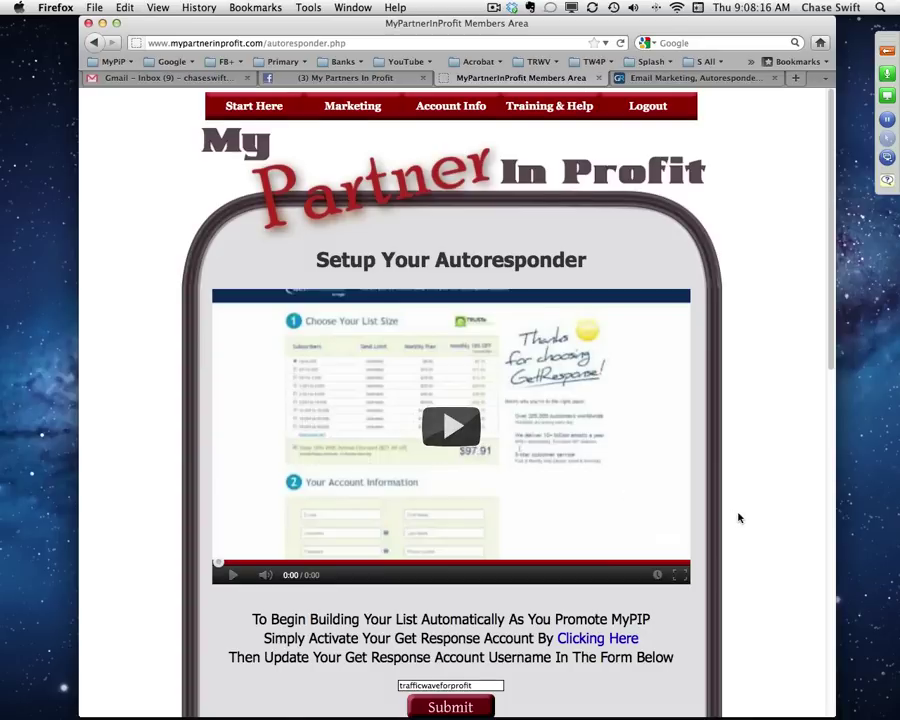
scroll(739, 517, down, 5)
scroll(739, 517, down, 5)
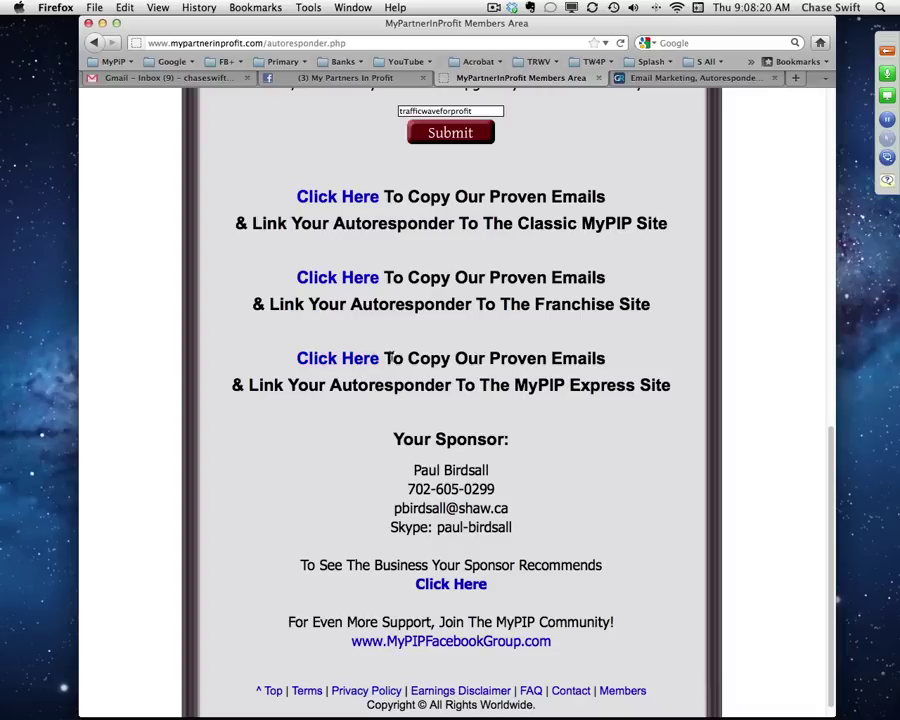
click(366, 280)
scroll(434, 310, up, 5)
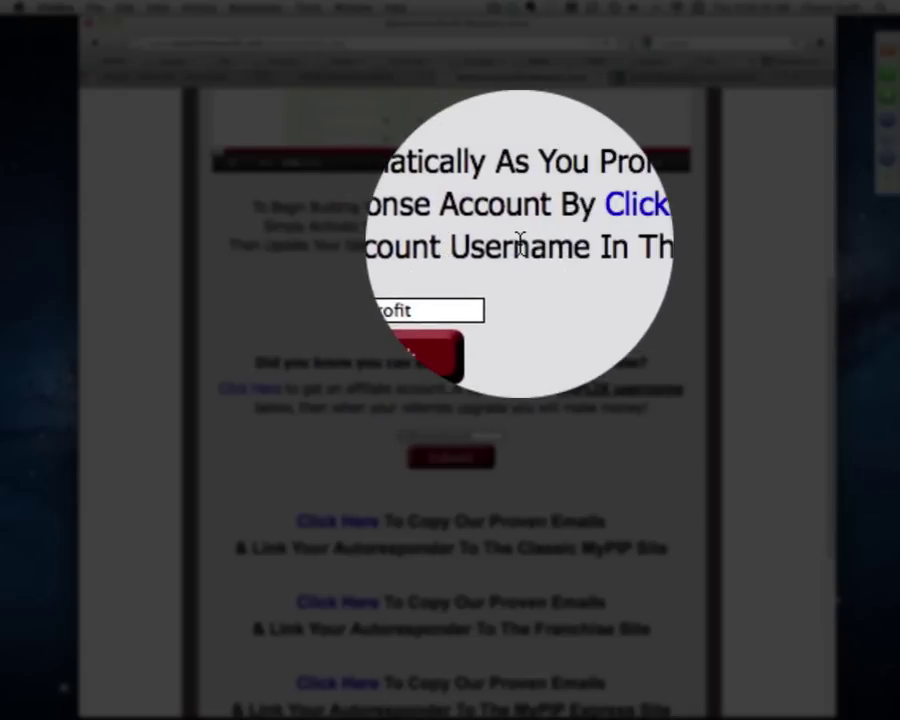
Examine the instruction to update the Get Response account username and the form field it refers to.
double_click(518, 241)
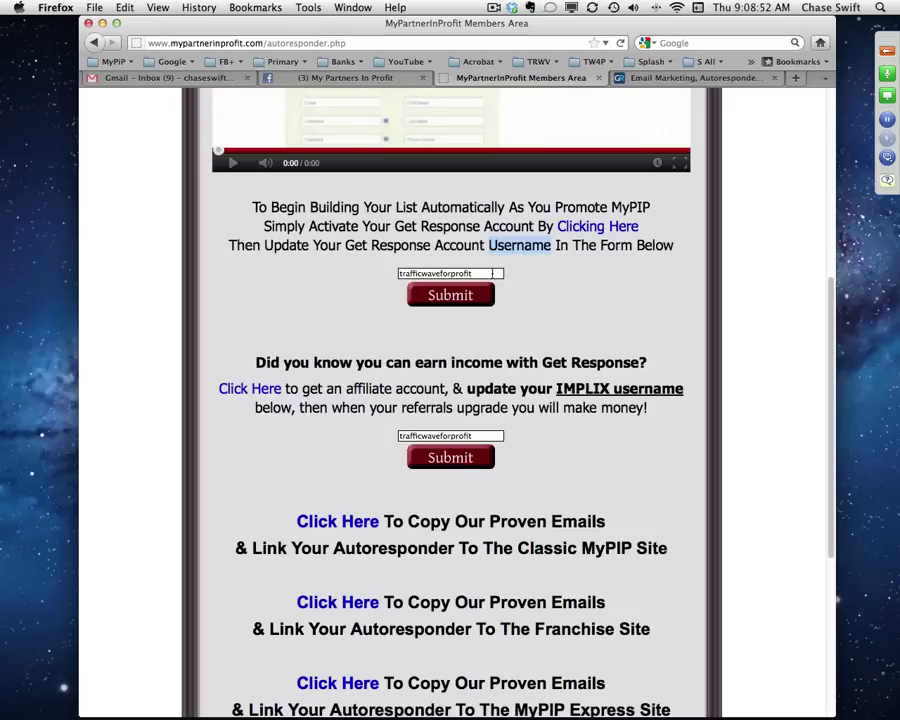
double_click(486, 273)
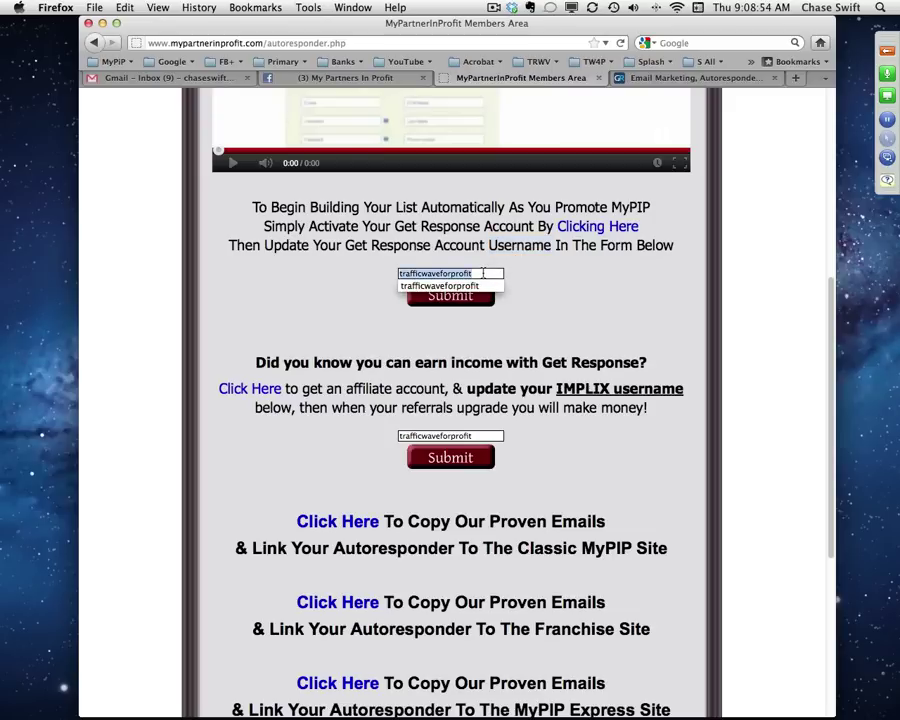
click(521, 279)
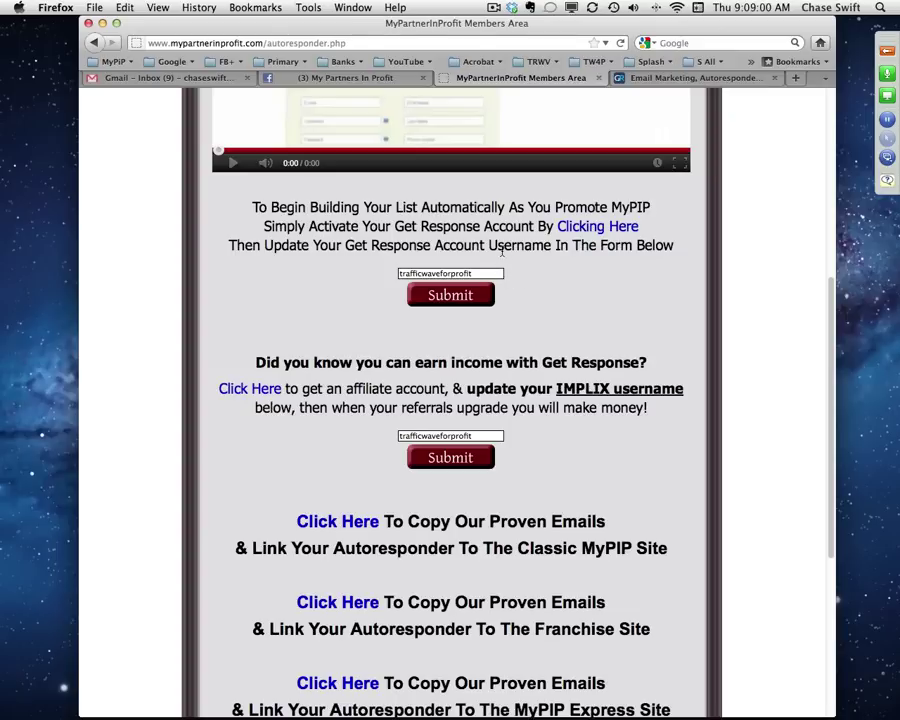
double_click(526, 248)
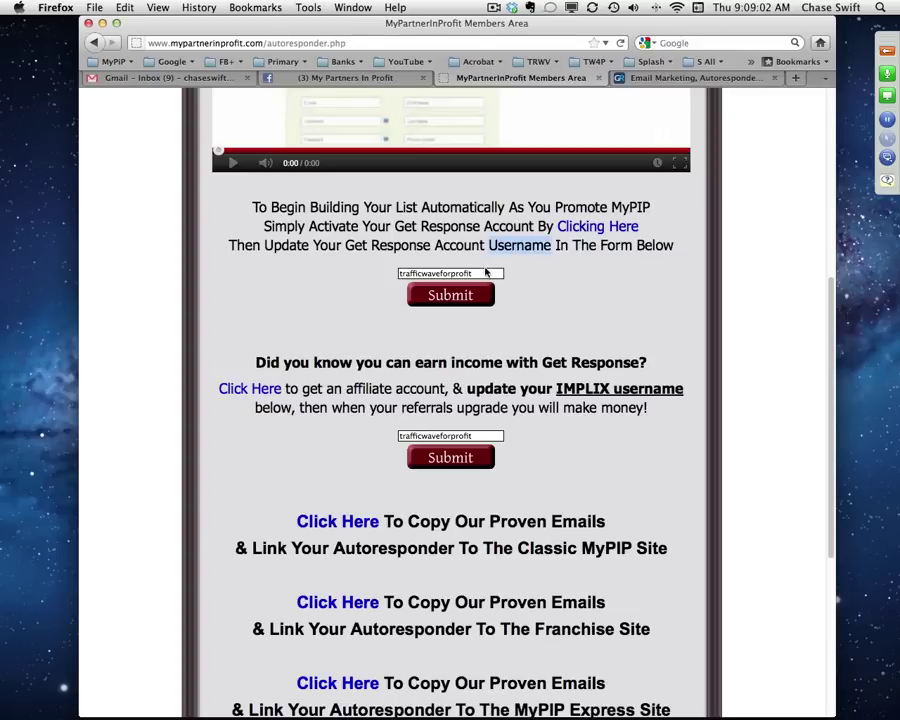
click(530, 309)
scroll(530, 310, down, 1)
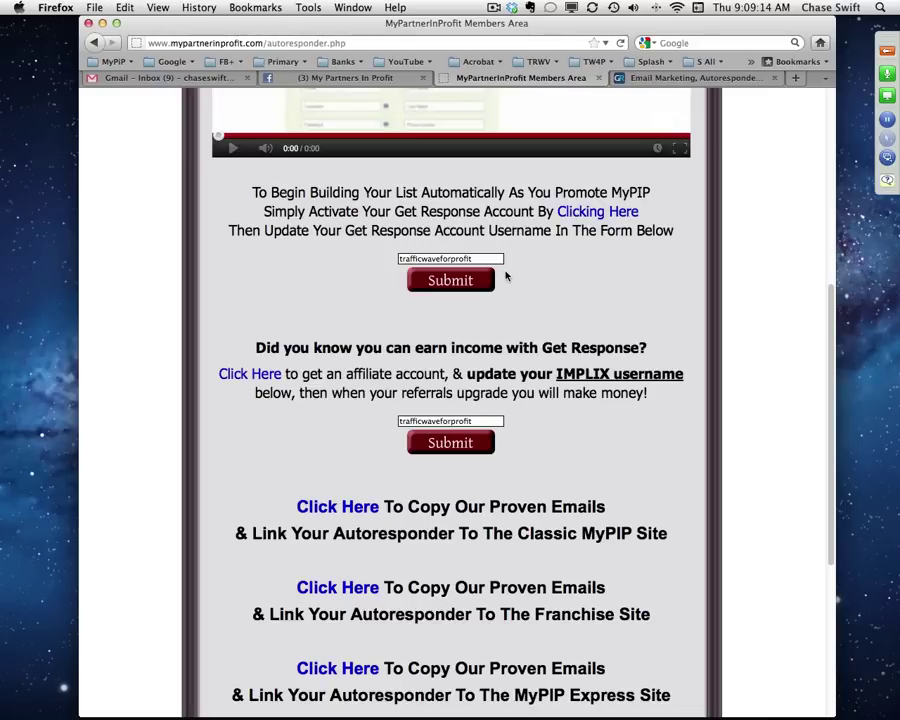
Open the instructions for linking the autoresponder to the Classic MyPIP site and look over the first steps.
scroll(520, 285, down, 6)
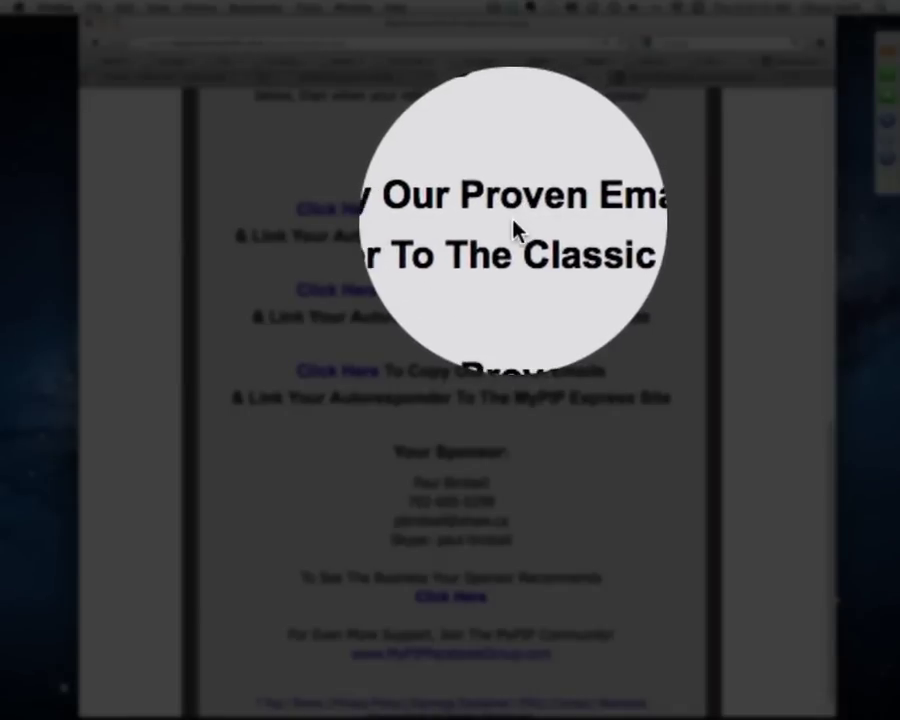
click(357, 216)
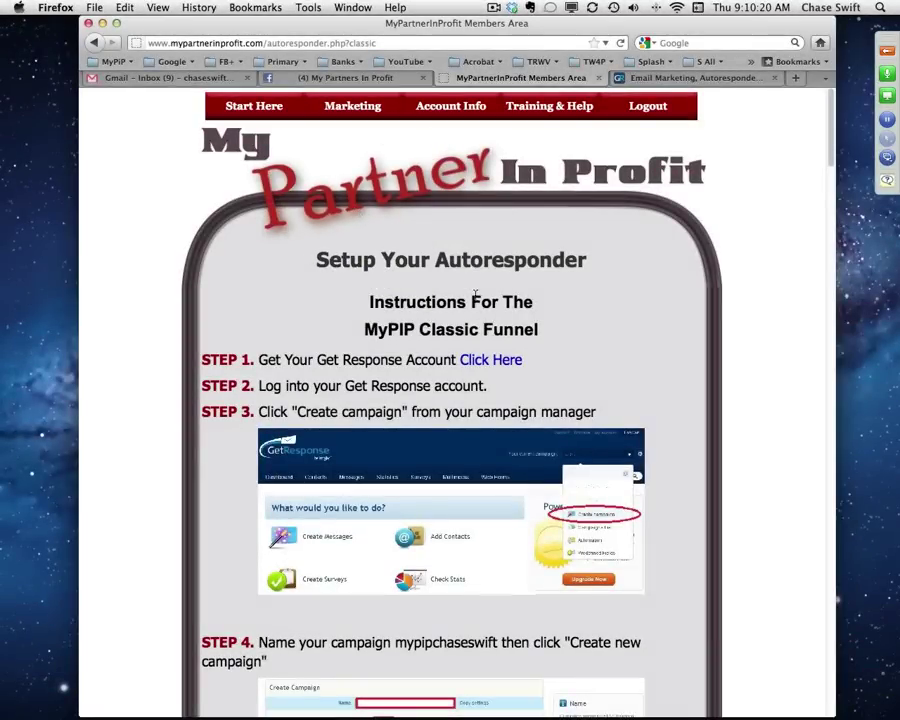
scroll(630, 365, down, 3)
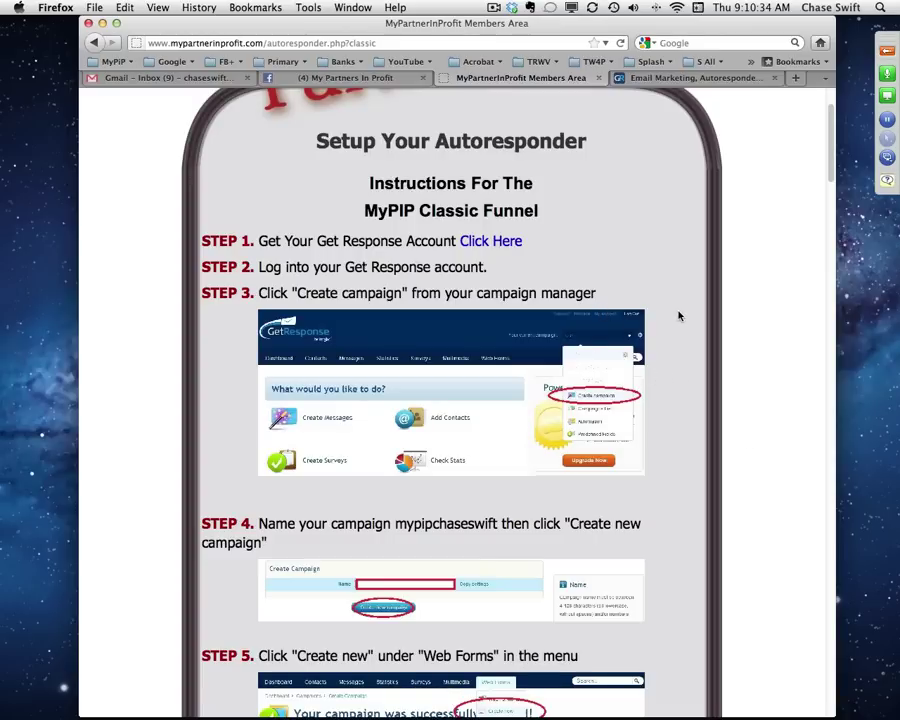
scroll(678, 315, up, 3)
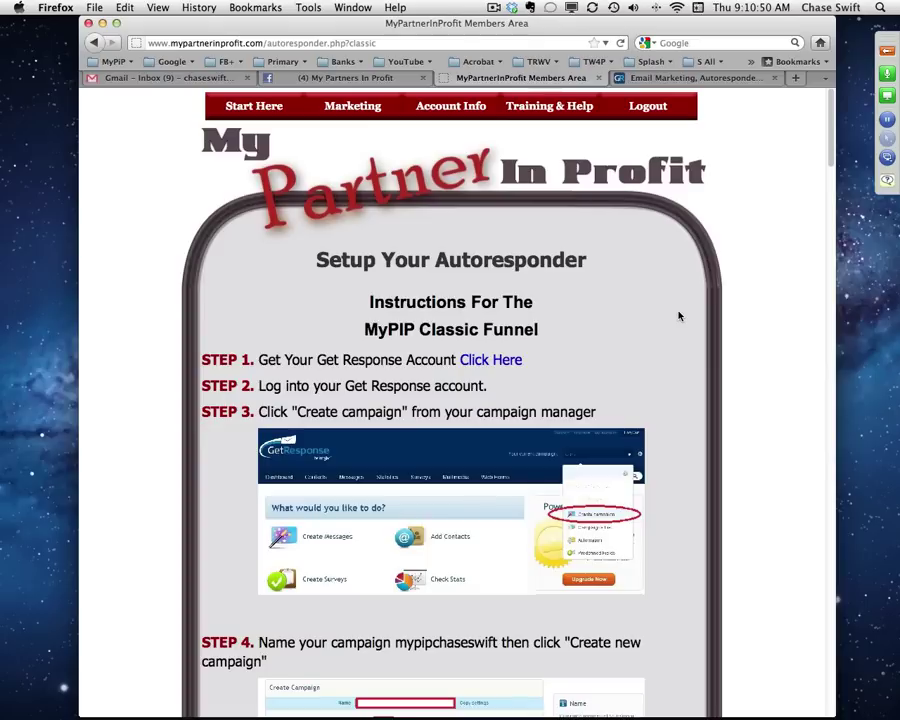
Alternate between the GetResponse dashboard and the MyPIP Classic Funnel instructions, ending on the instructions.
click(657, 78)
click(558, 78)
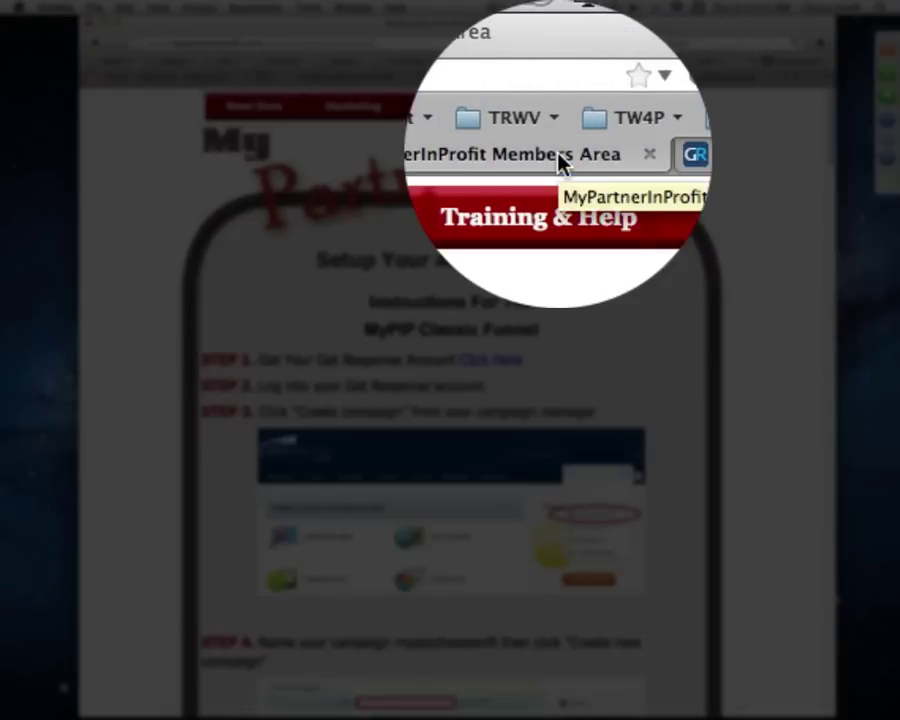
click(661, 161)
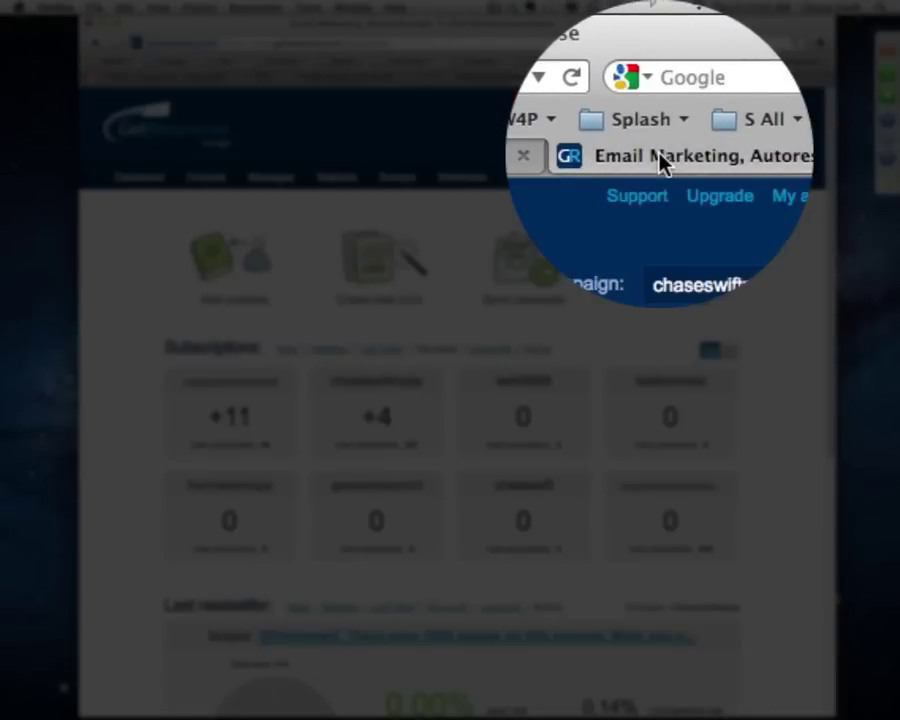
click(538, 162)
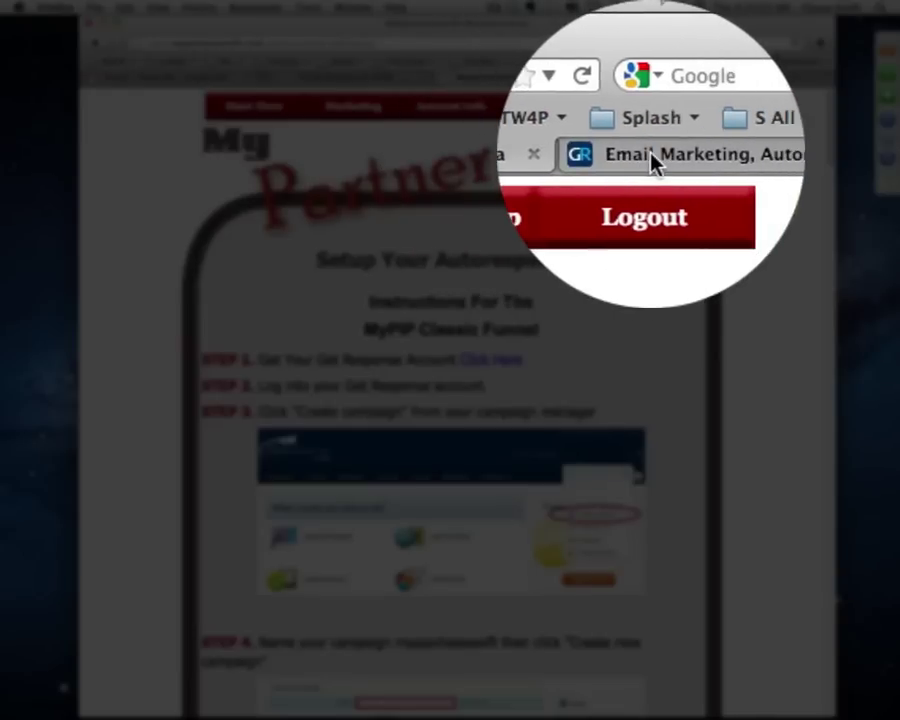
click(652, 162)
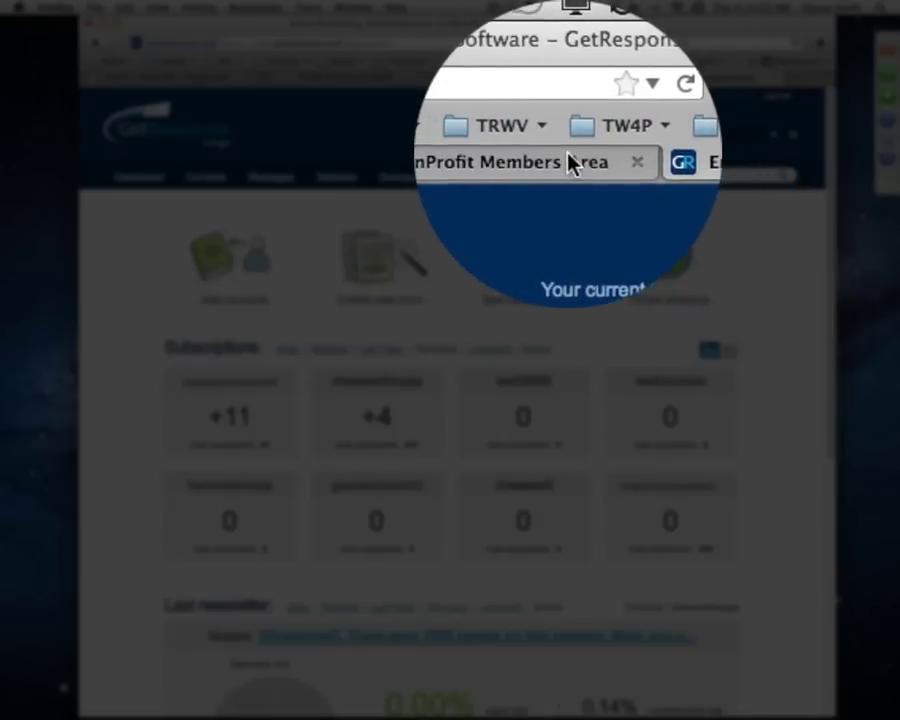
click(570, 163)
click(664, 161)
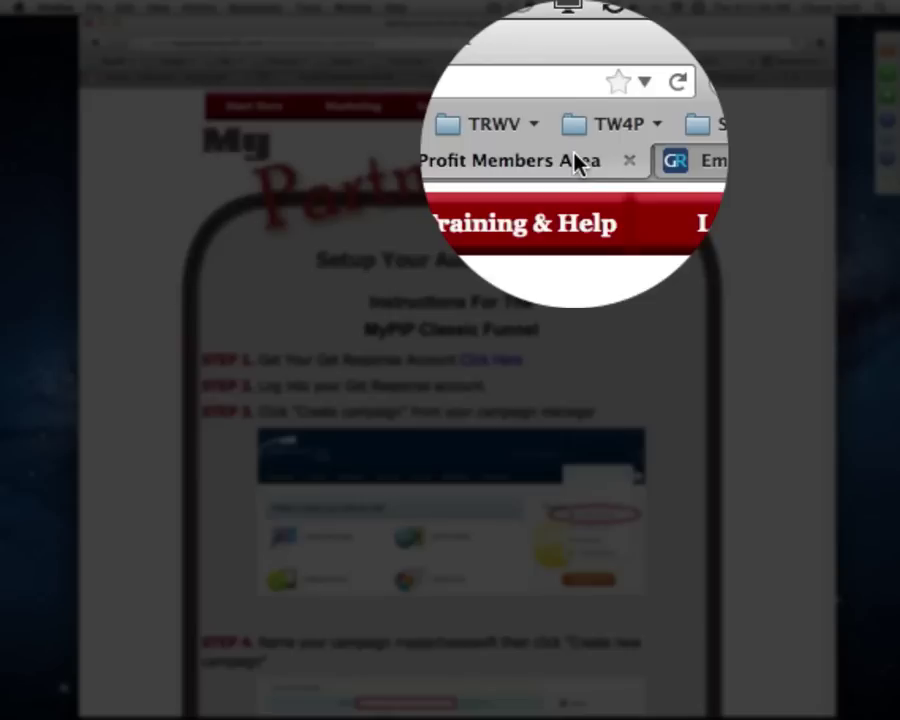
click(576, 162)
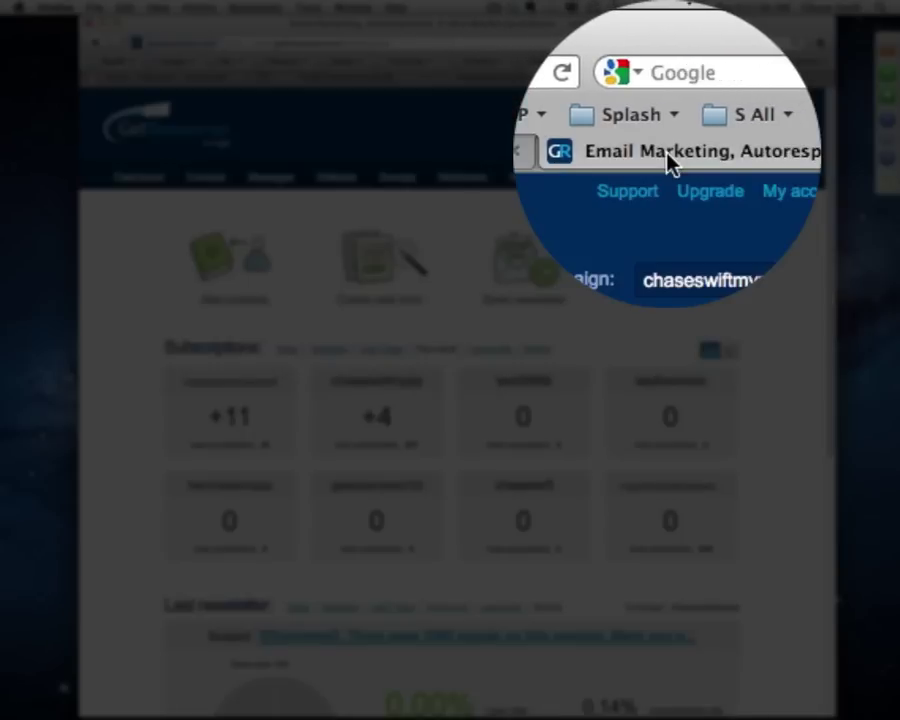
click(665, 162)
click(568, 161)
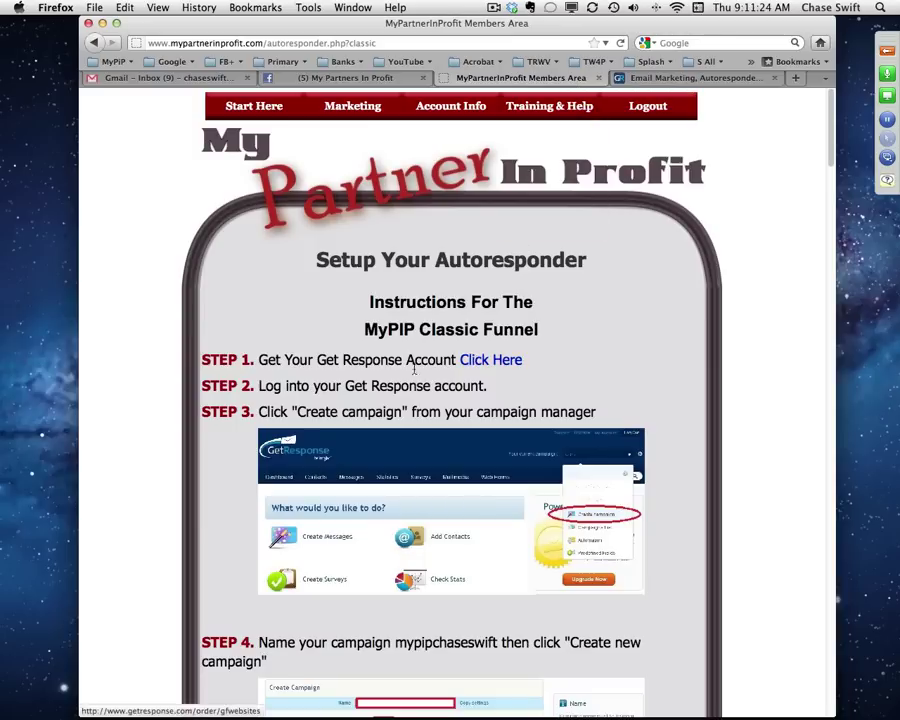
Highlight the "Get Your Get Response Account" text in step 1 of the instructions.
double_click(270, 360)
drag(270, 360, 466, 370)
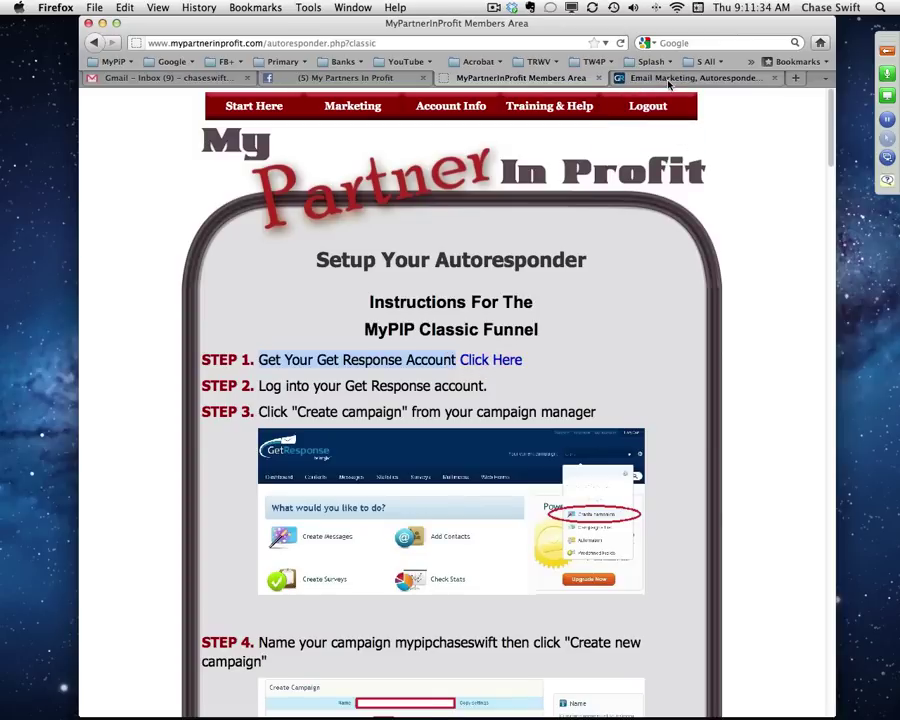
Check the GetResponse dashboard against the Classic Funnel instructions and highlight the text of steps 2 and 3.
click(669, 80)
click(562, 79)
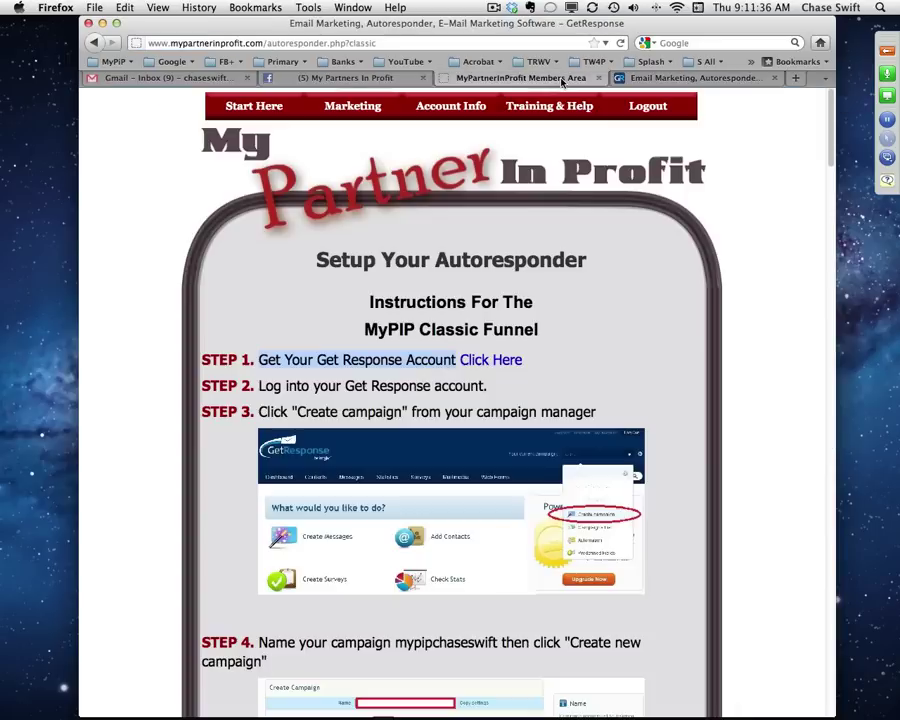
key(ctrl+Tab)
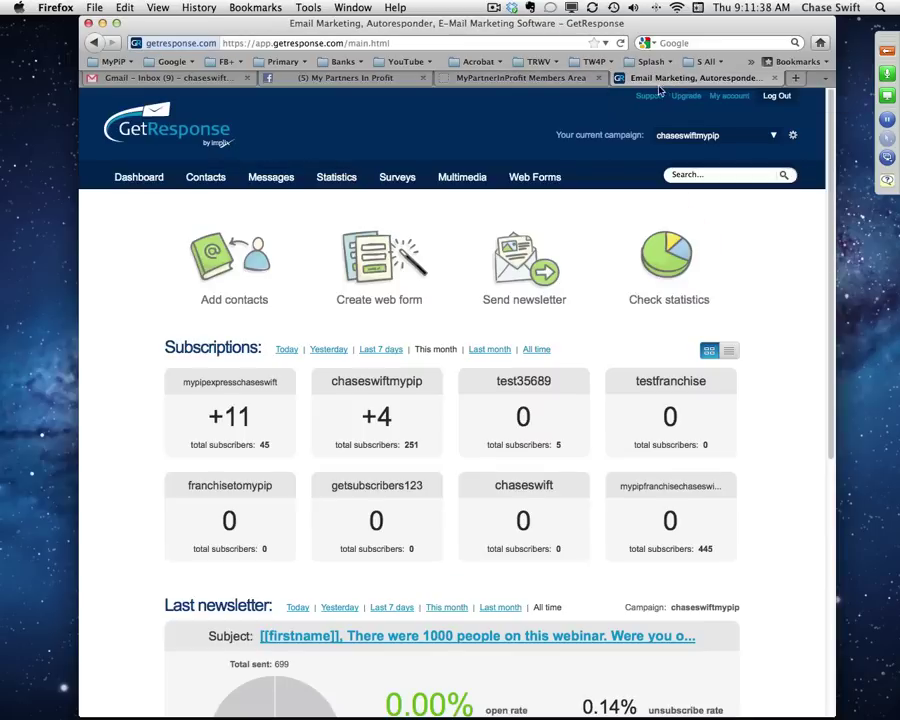
click(557, 80)
drag(258, 385, 492, 390)
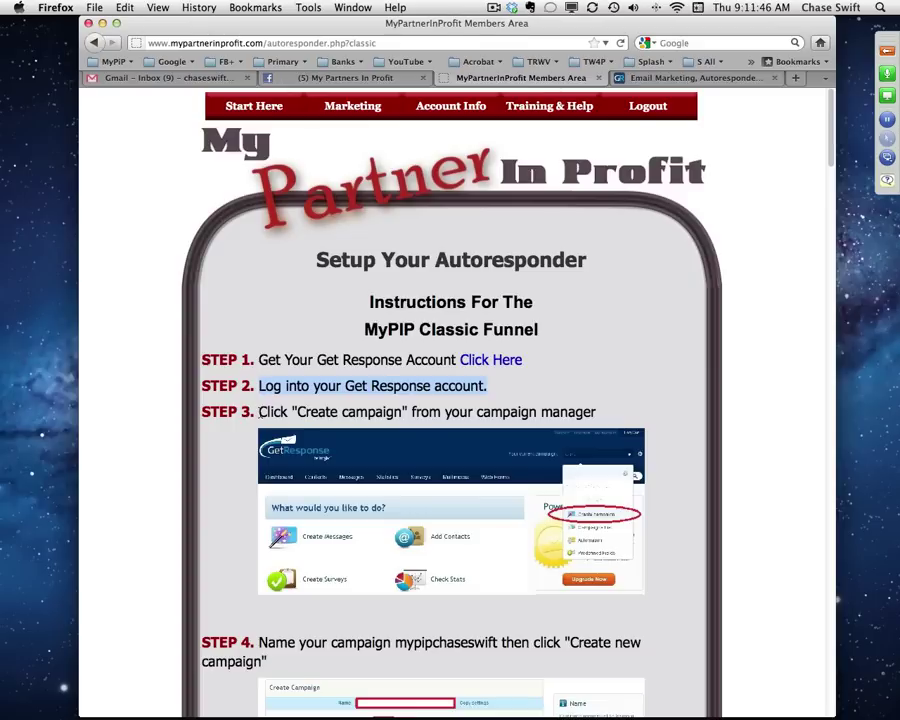
drag(258, 411, 597, 412)
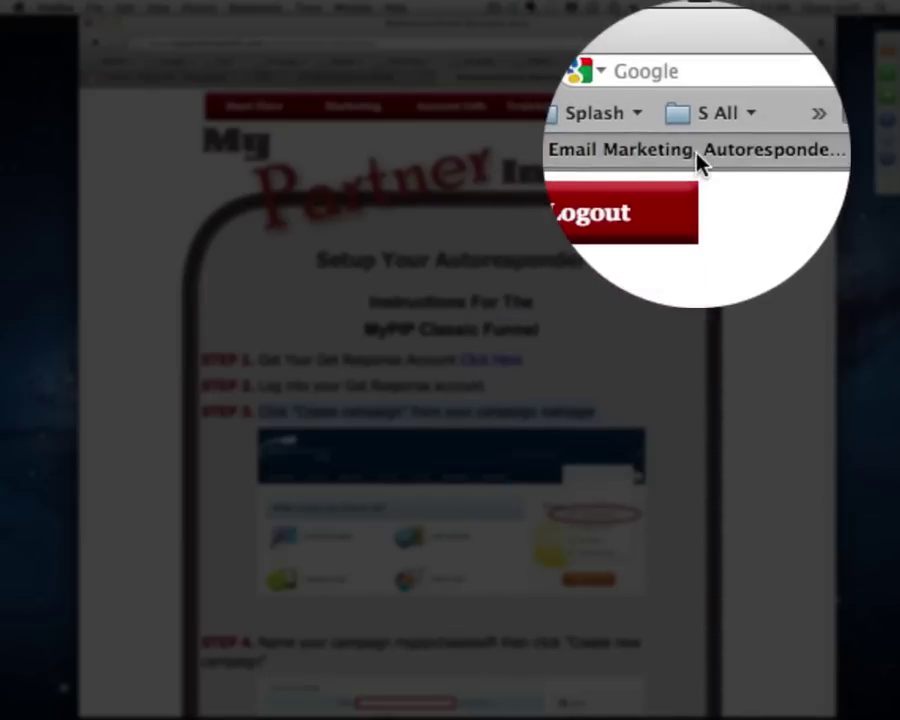
Start a new campaign from the current-campaign list in GetResponse, as step 3 of the instructions directs.
click(694, 80)
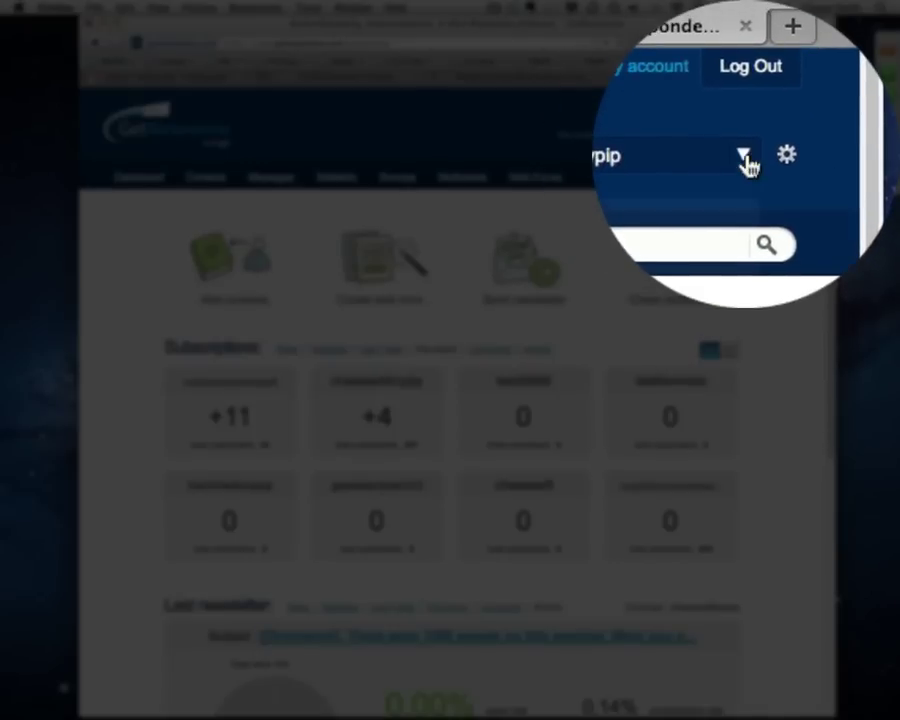
click(773, 134)
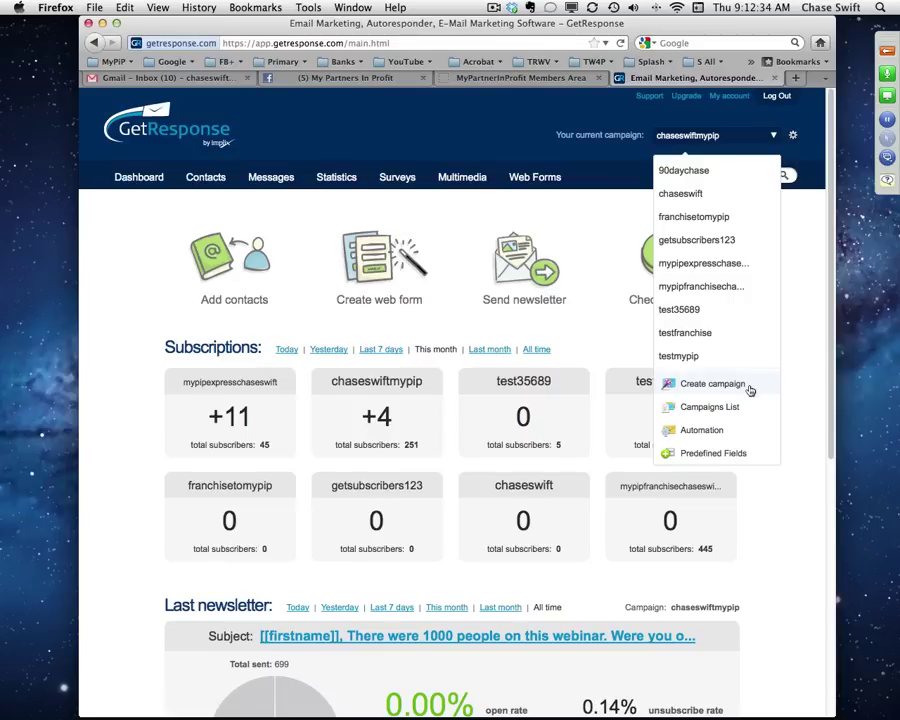
click(533, 78)
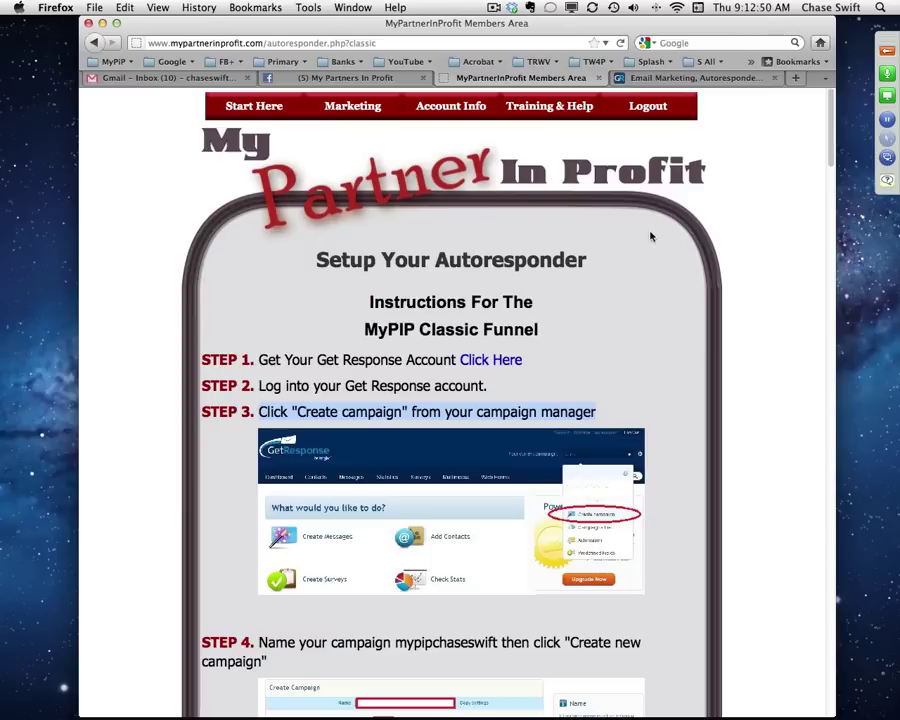
click(695, 77)
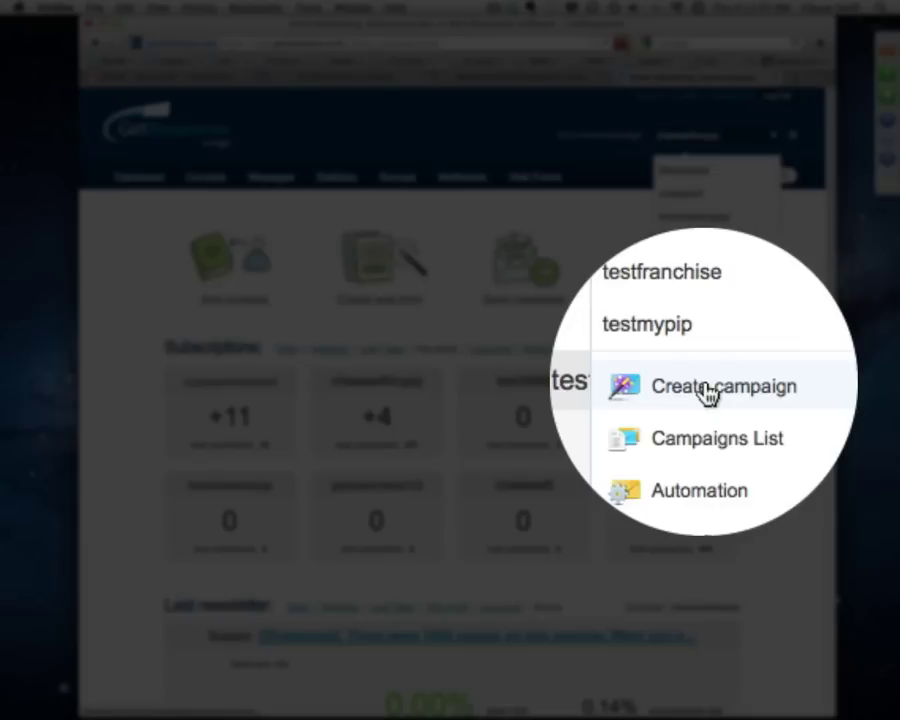
click(708, 390)
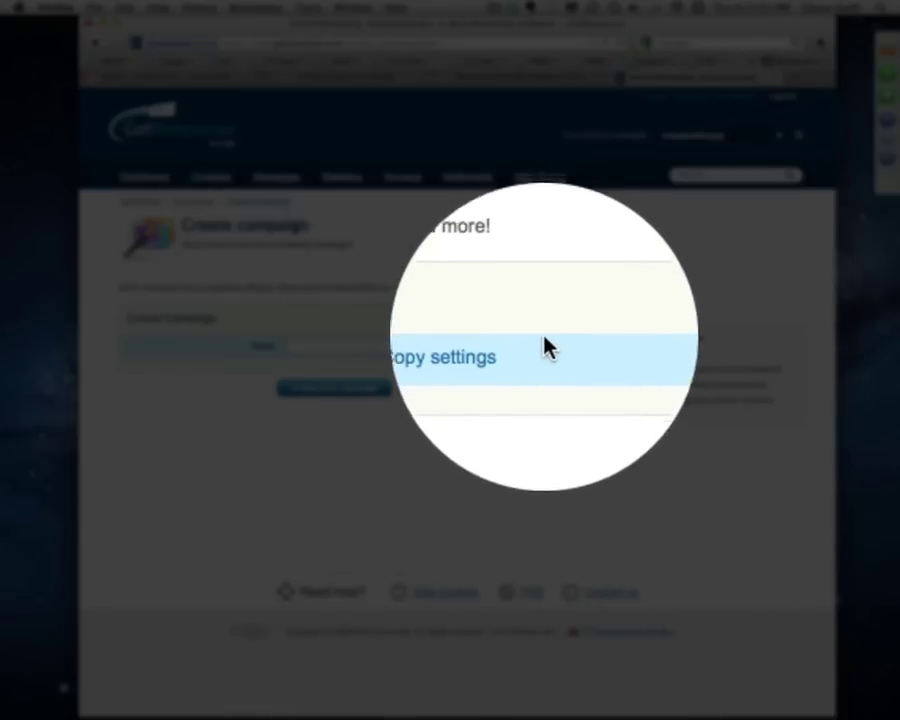
Read step 4 of the MyPIP instructions and compare it with the campaign name form in GetResponse.
click(512, 163)
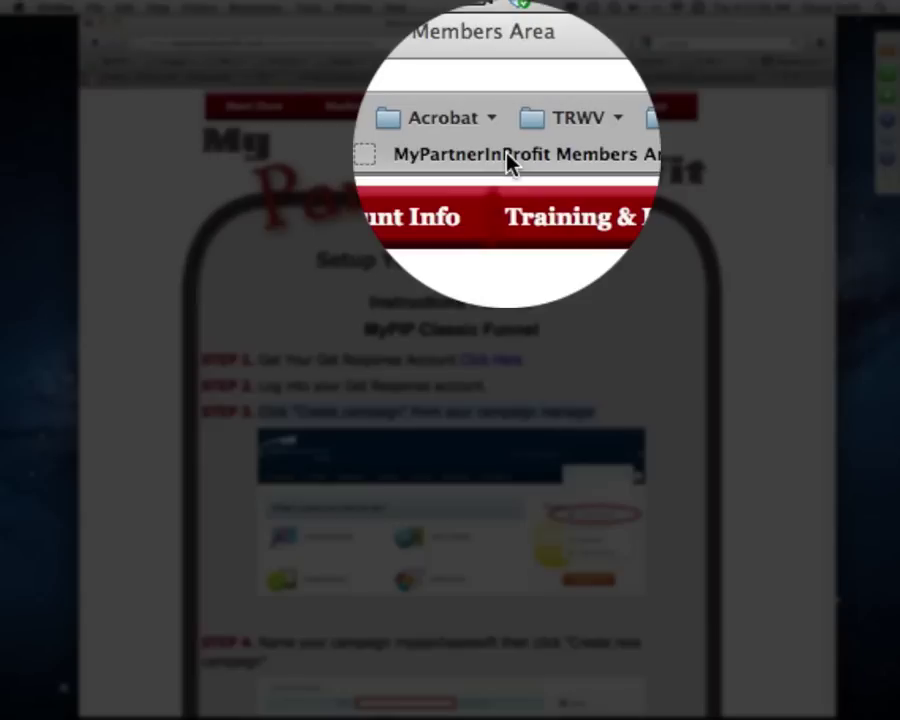
scroll(662, 300, down, 5)
scroll(663, 296, down, 2)
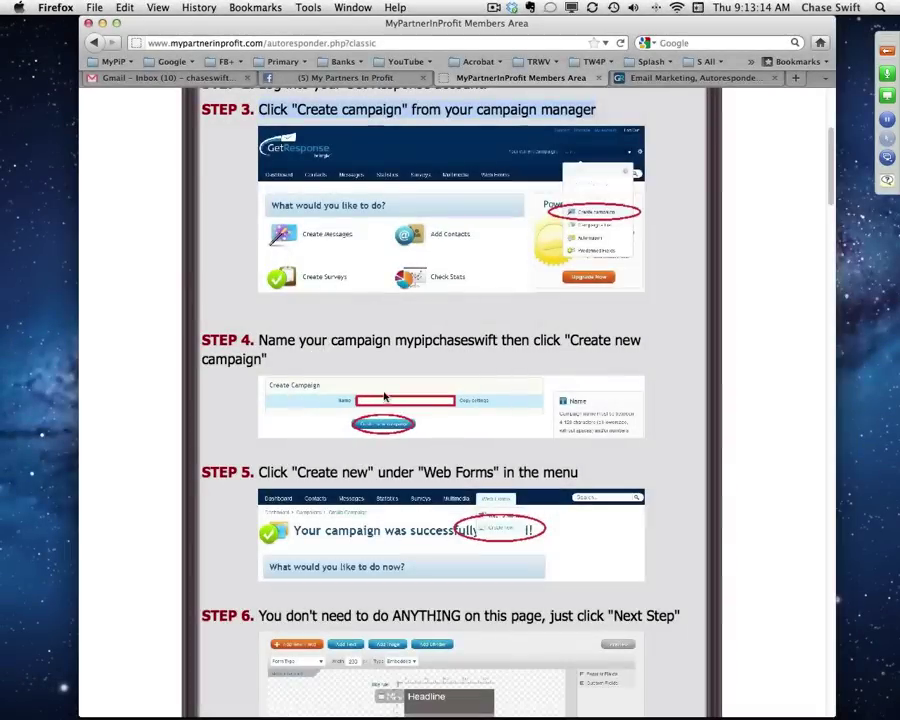
scroll(590, 158, down, 2)
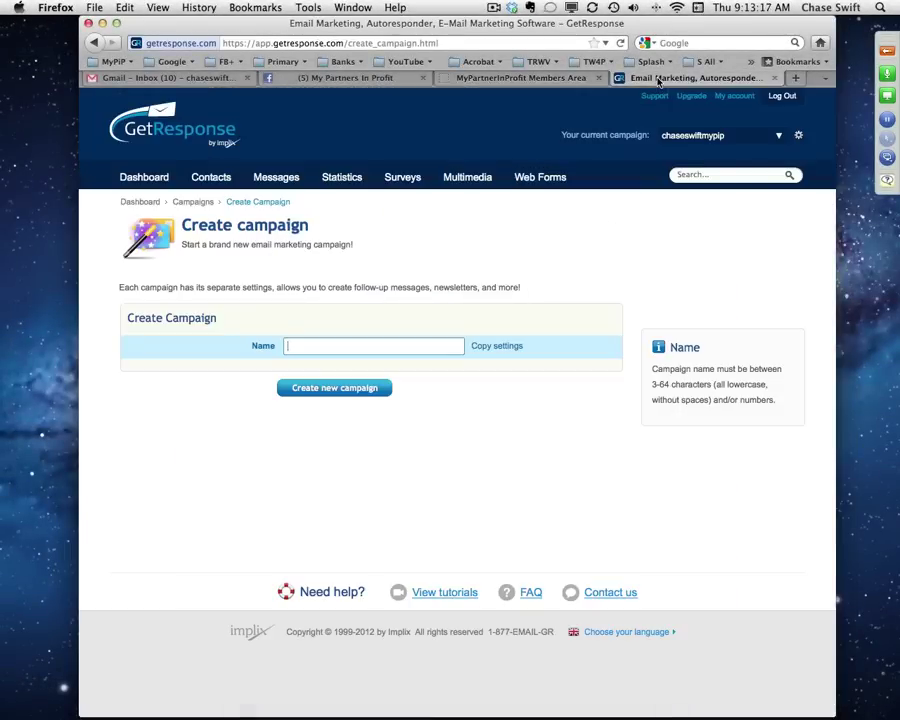
click(695, 77)
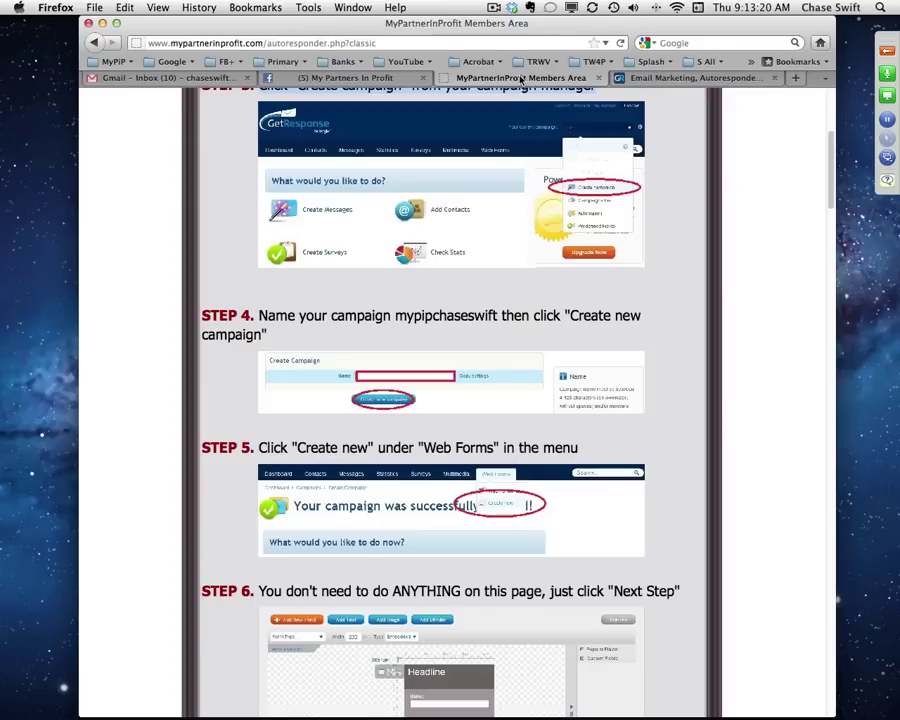
click(520, 78)
Highlight the wording of step 4 word by word, including the campaign name it prescribes.
double_click(436, 315)
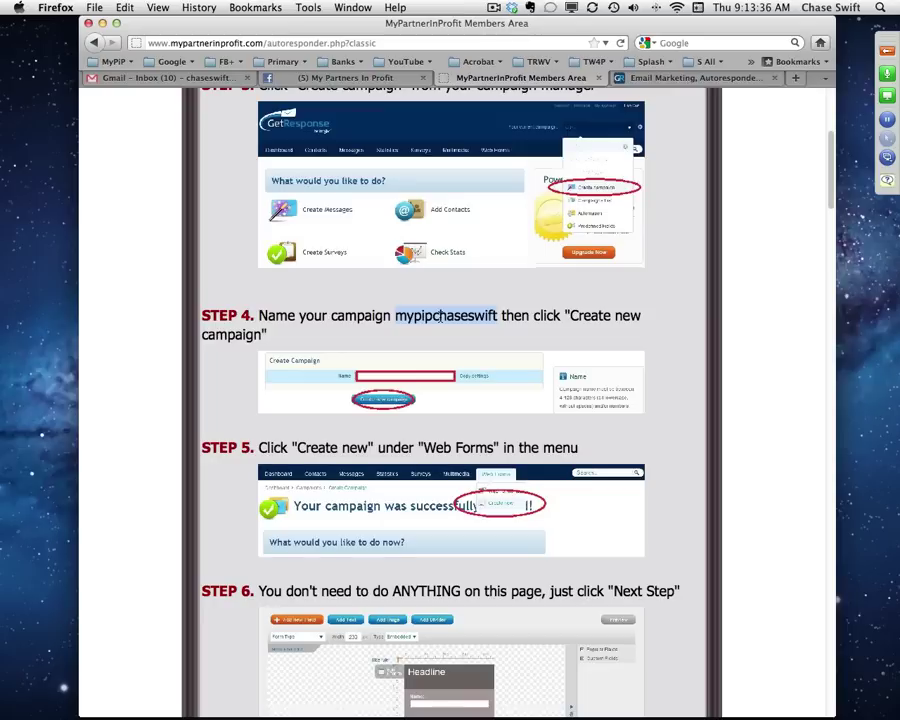
click(441, 337)
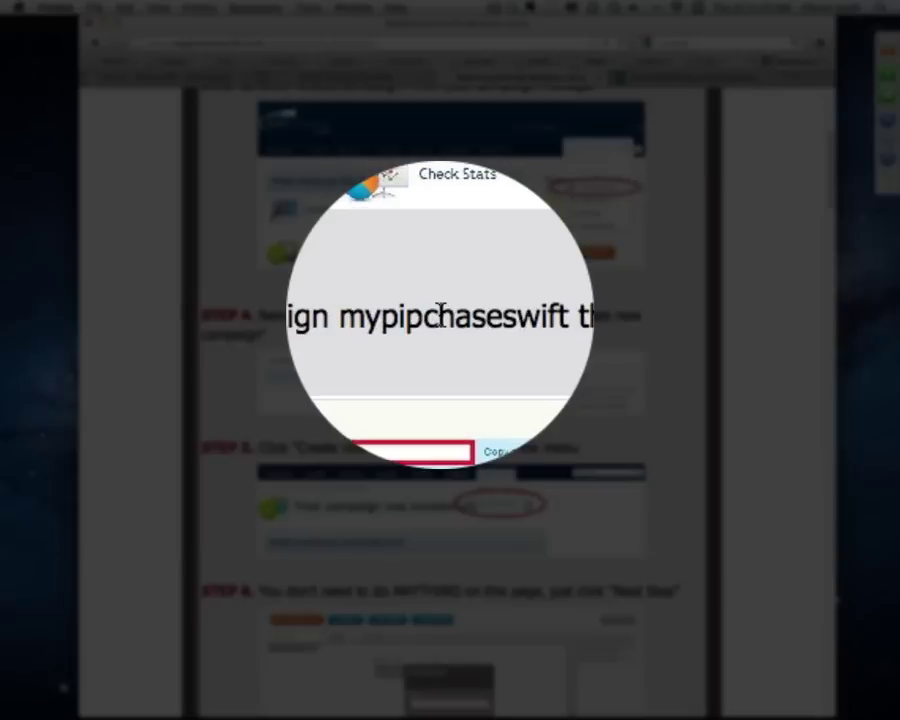
double_click(437, 315)
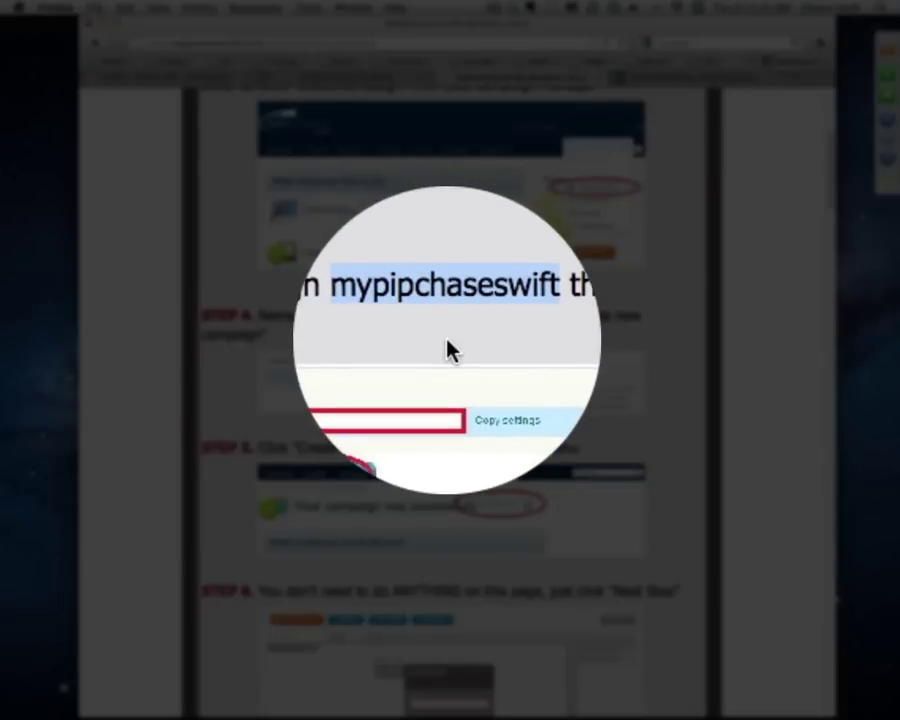
double_click(282, 318)
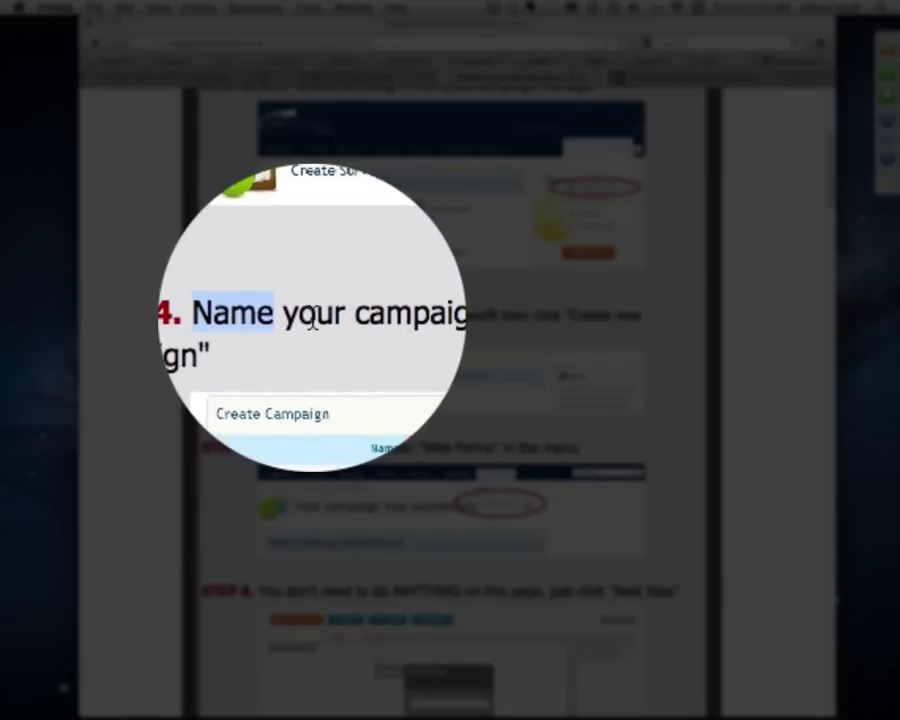
double_click(306, 316)
click(365, 318)
double_click(388, 316)
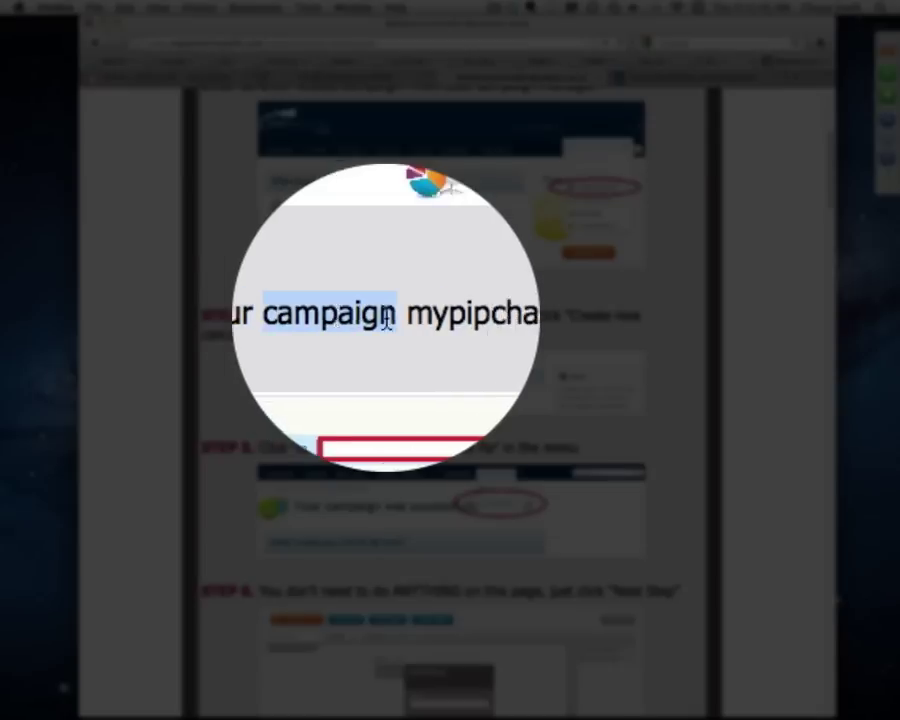
double_click(424, 314)
double_click(510, 316)
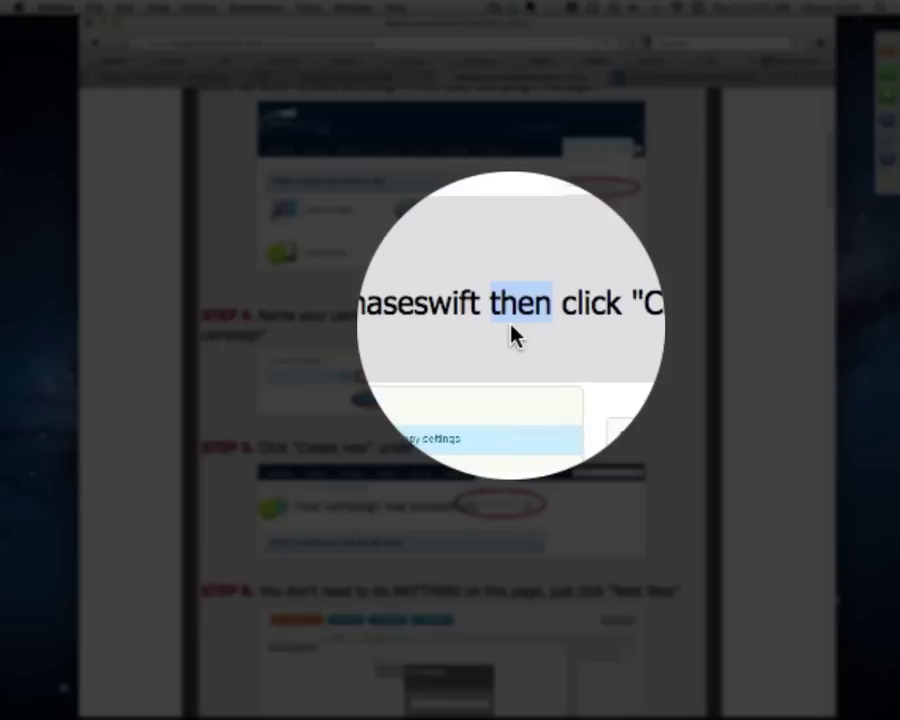
Copy the prescribed campaign name from step 4 of the instructions.
double_click(441, 316)
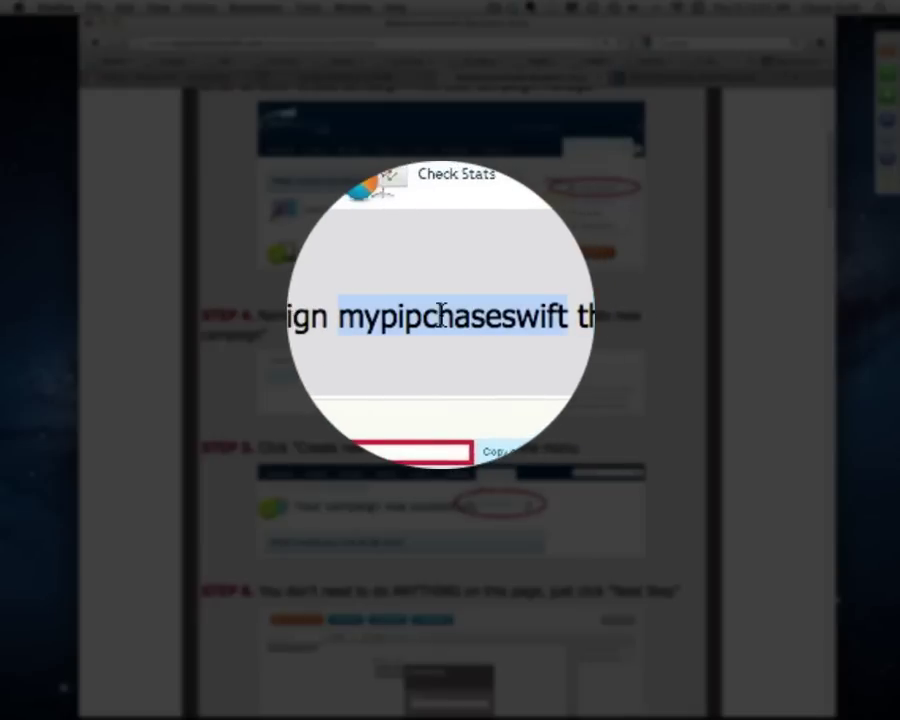
right_click(441, 316)
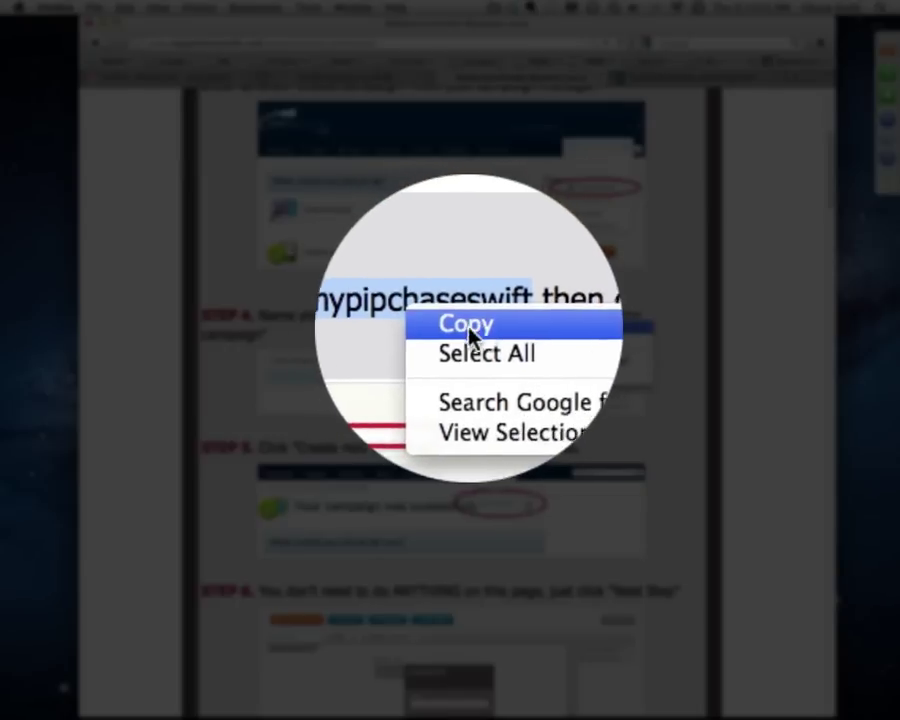
click(472, 330)
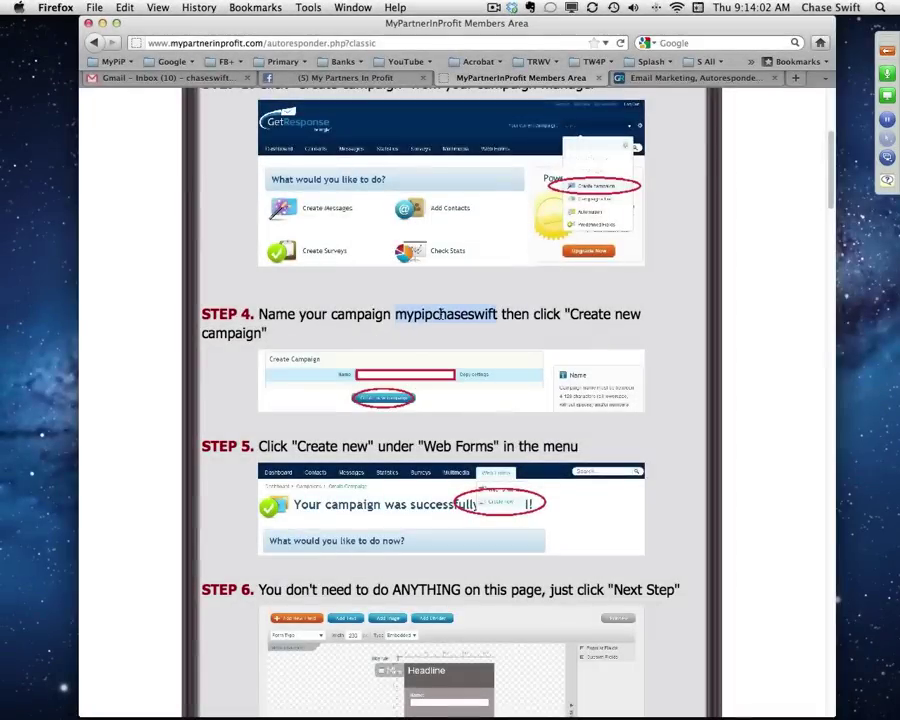
right_click(441, 316)
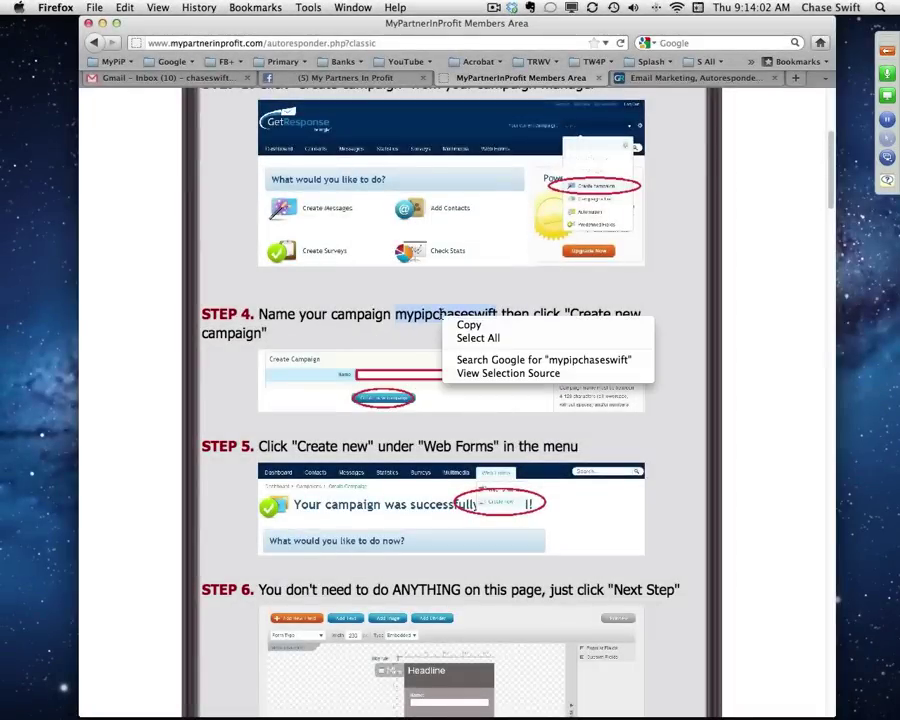
click(479, 327)
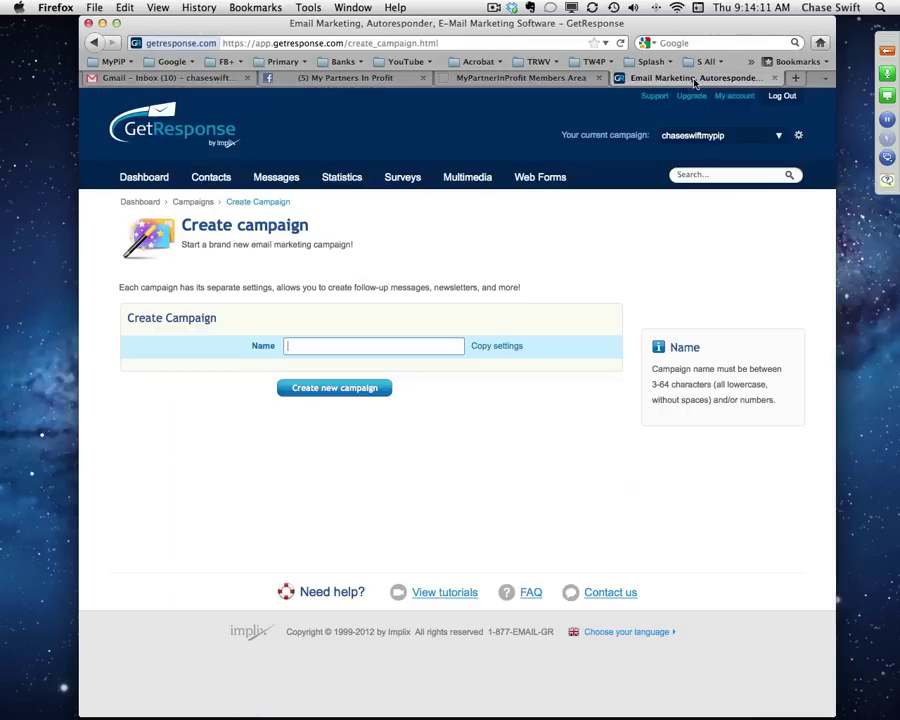
Paste the copied campaign name as the name of the new campaign in GetResponse.
click(668, 77)
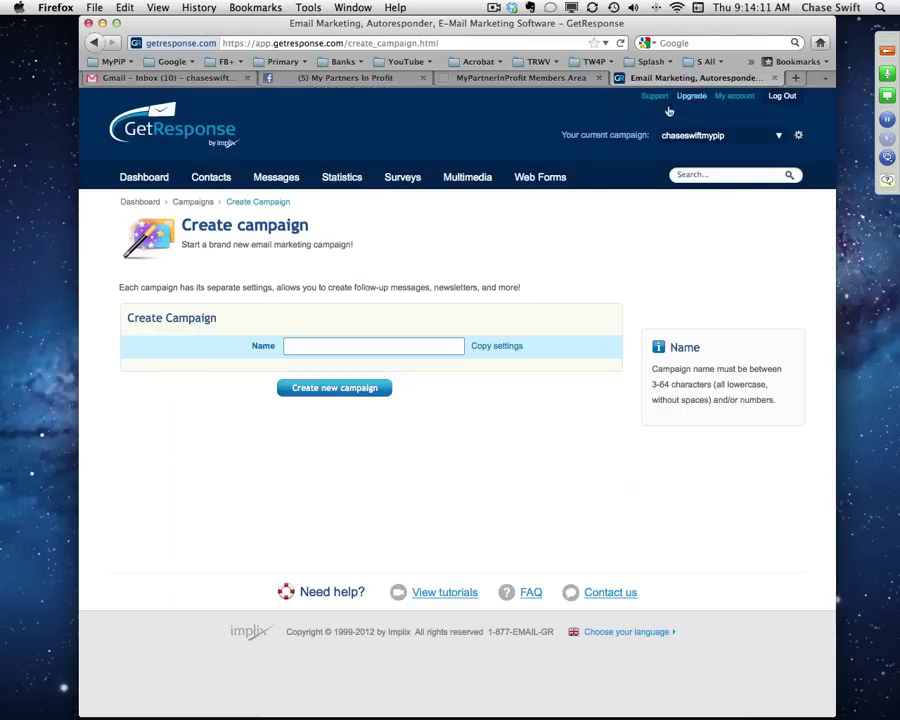
click(357, 346)
right_click(357, 346)
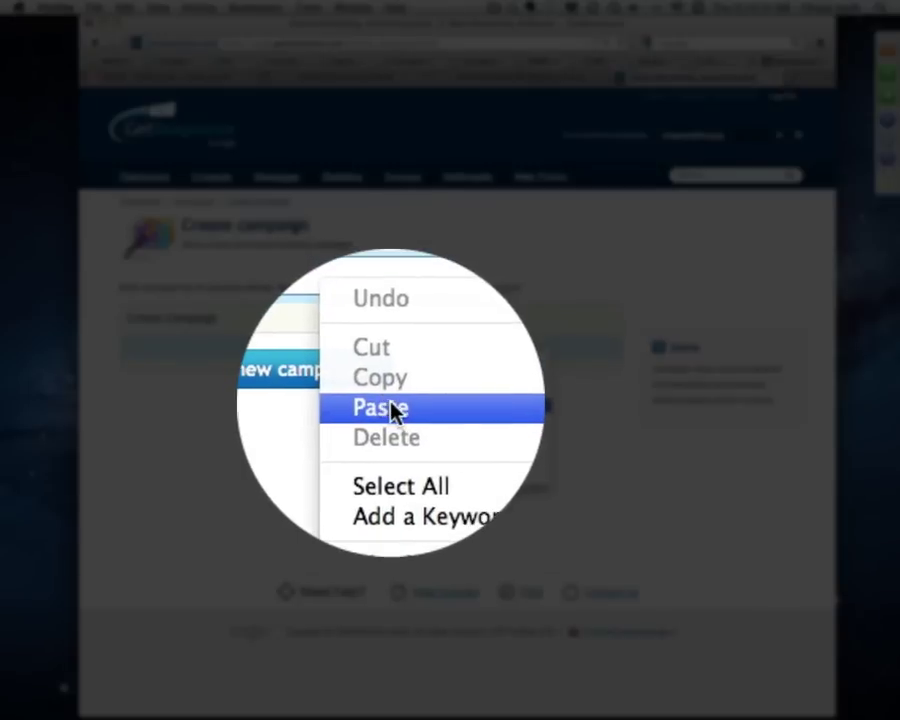
click(387, 405)
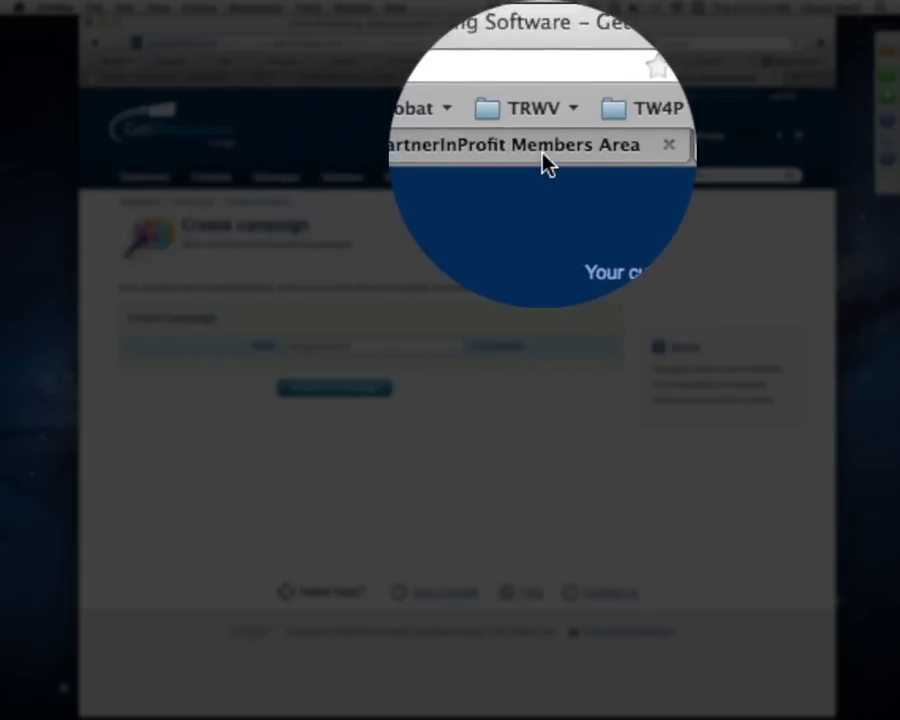
Look through steps 5 to 9 of the instructions, focusing on the web form ID number that follows js?wid=.
click(470, 77)
scroll(738, 430, down, 10)
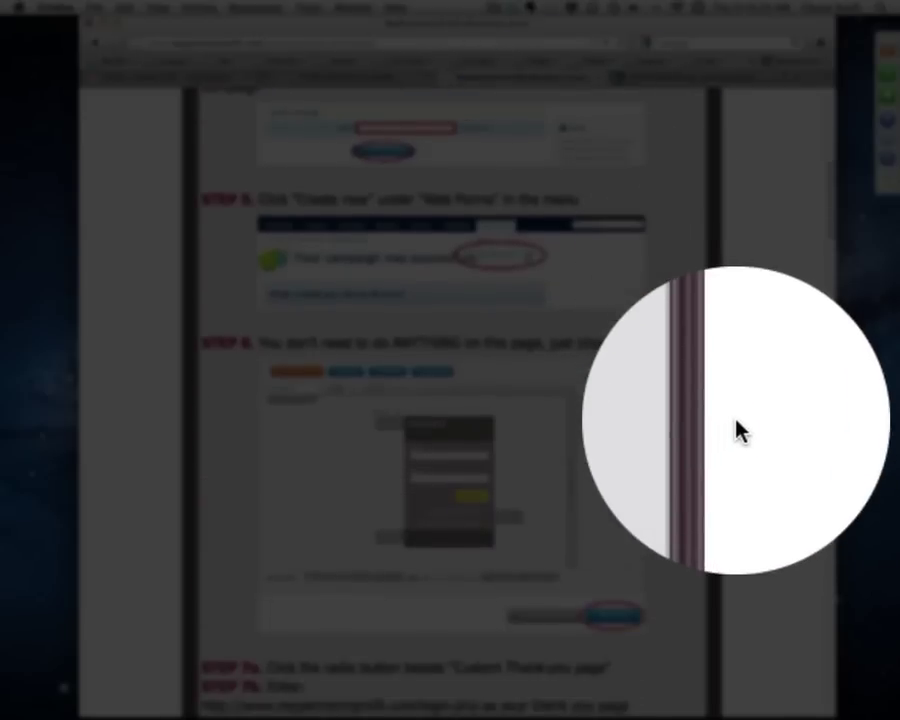
scroll(738, 430, down, 10)
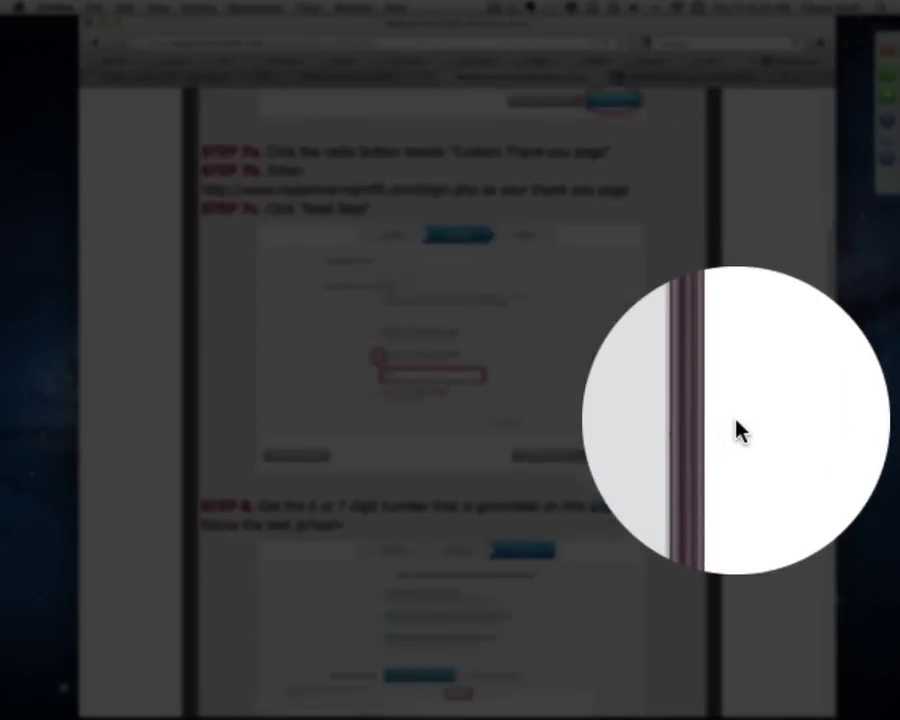
scroll(738, 430, down, 3)
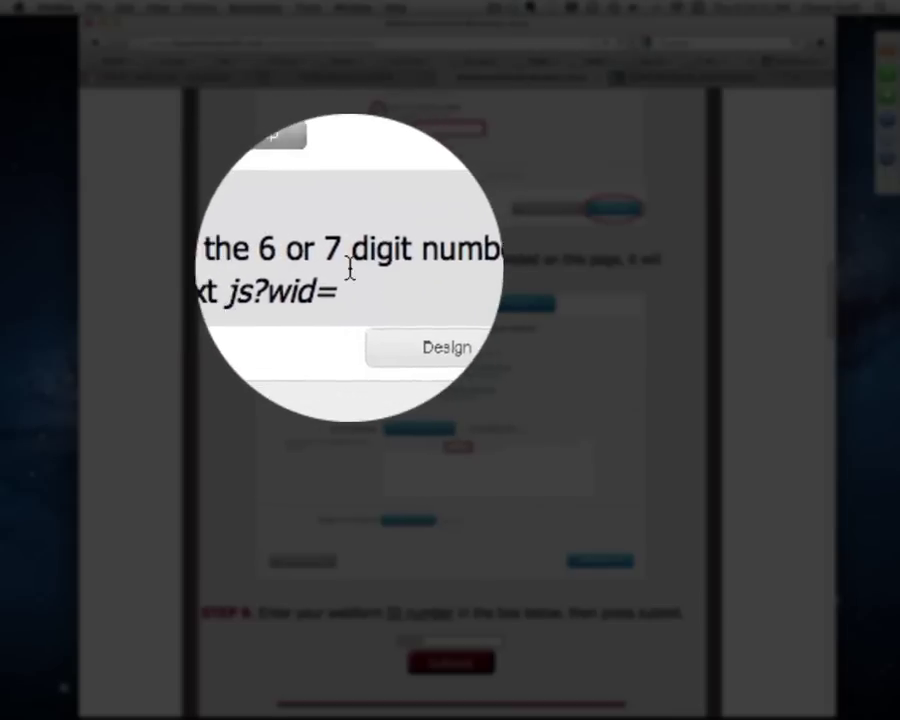
scroll(416, 297, down, 5)
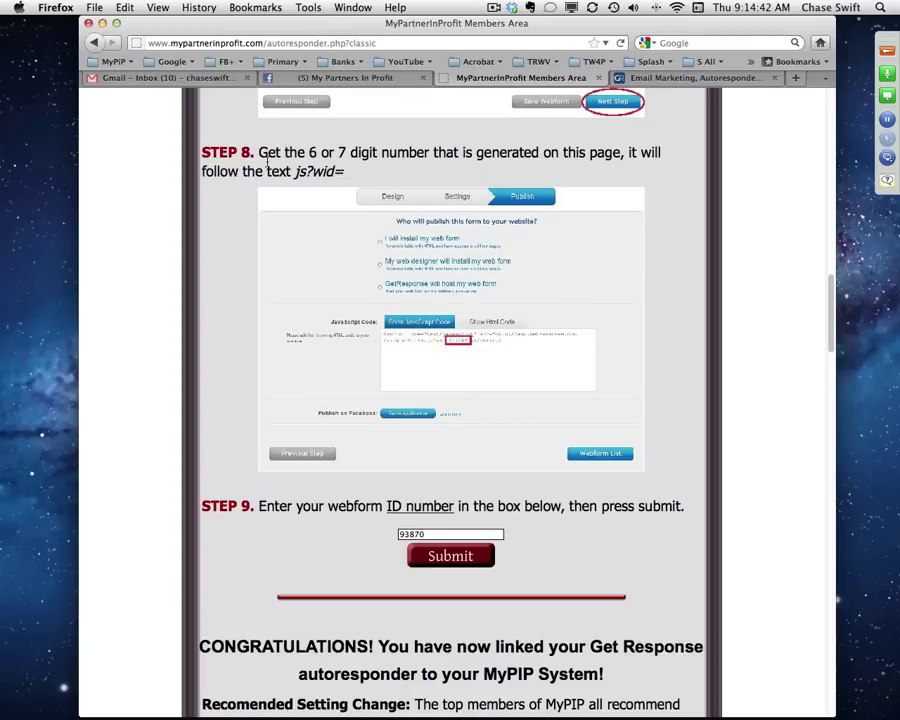
Show the source of the first web form listed in GetResponse's web forms list.
click(672, 78)
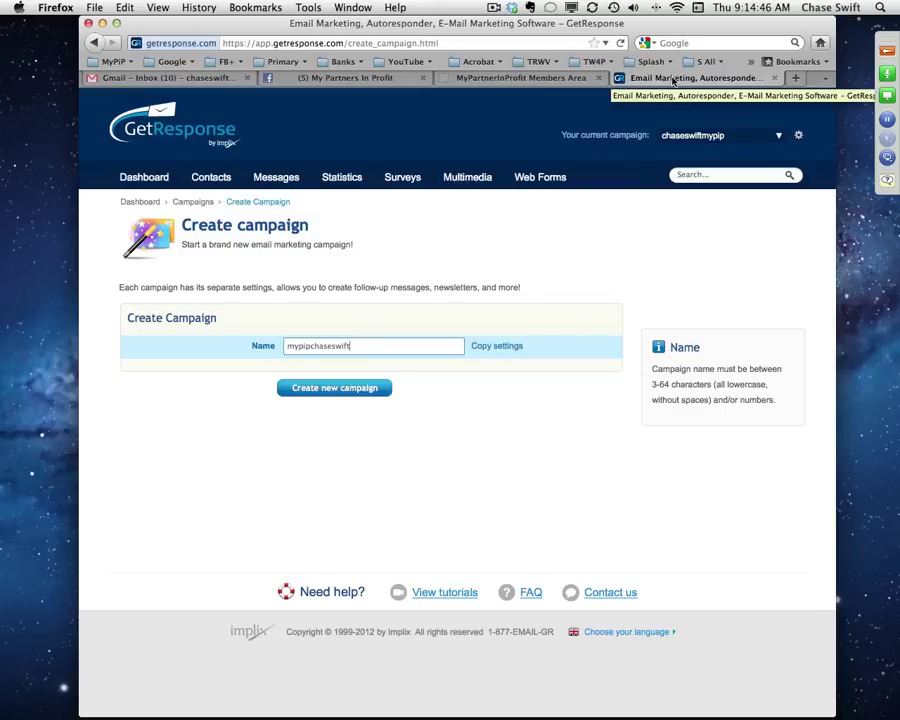
mouse_move(538, 177)
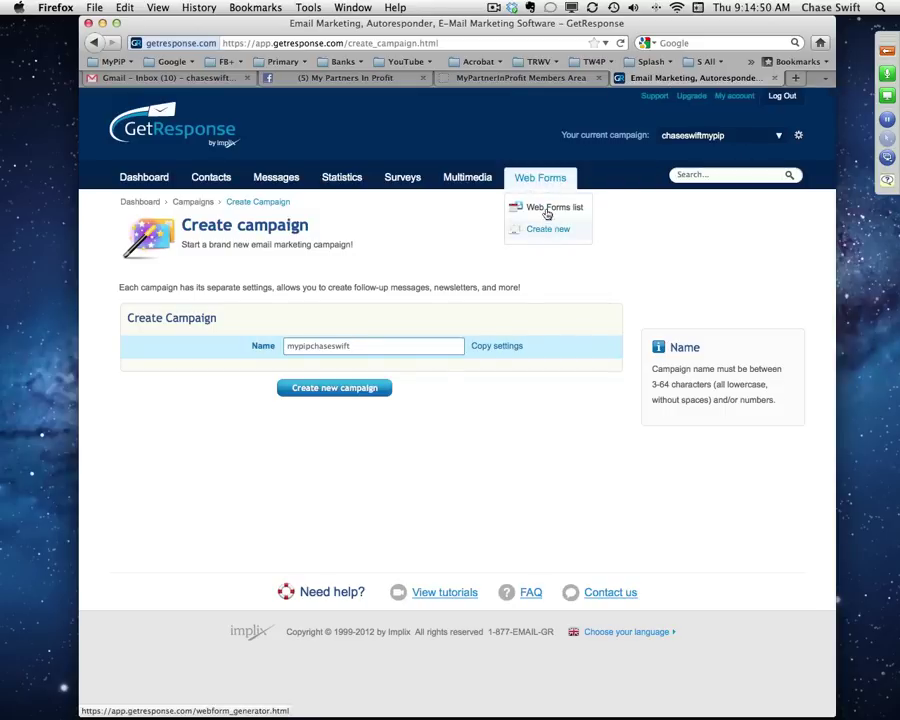
click(548, 210)
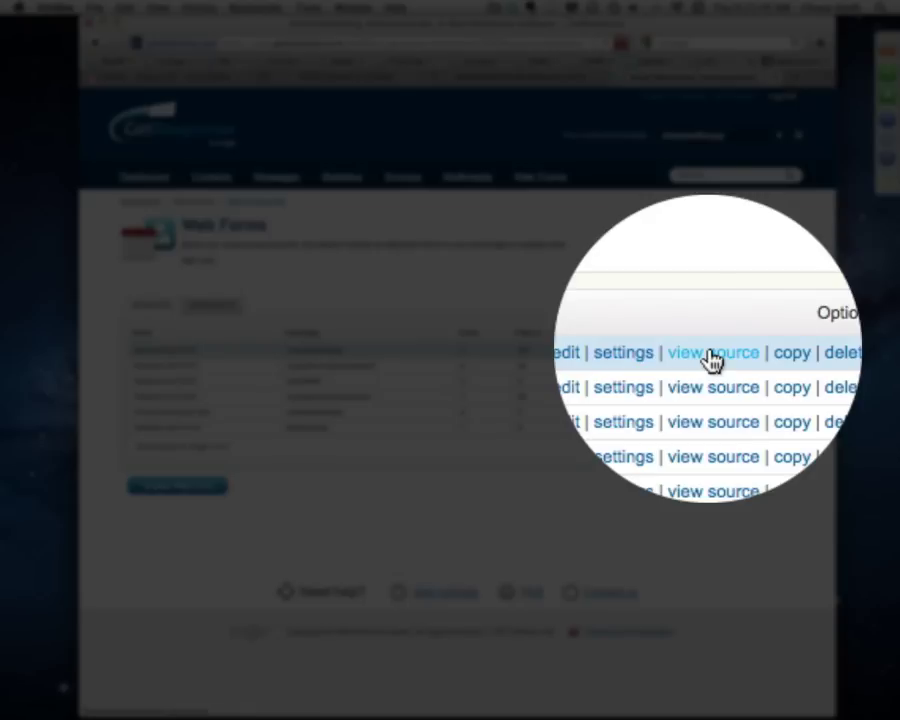
click(711, 358)
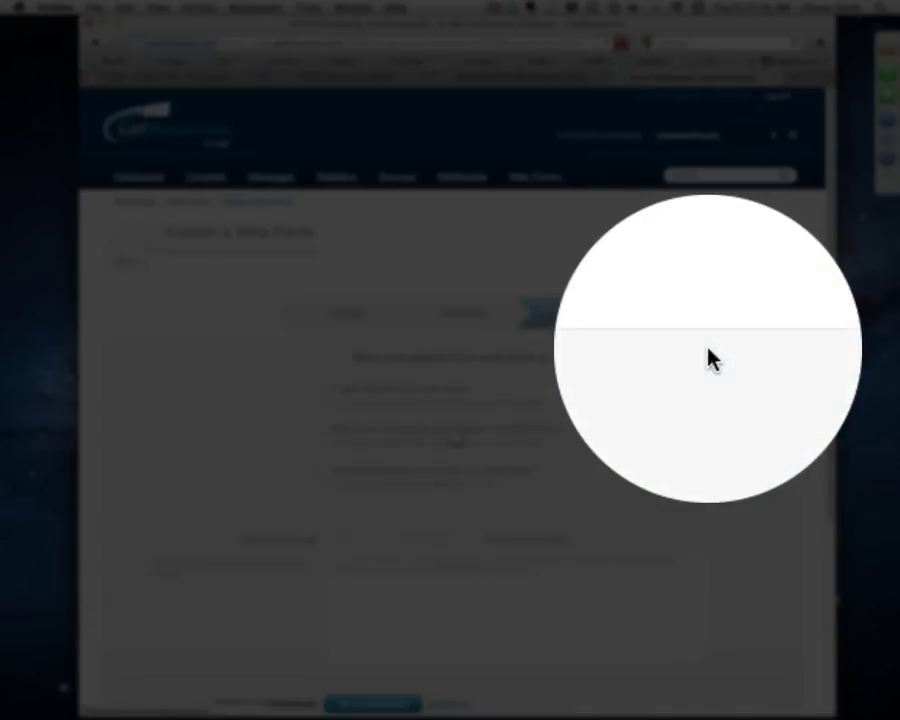
Locate the web form ID that follows js?wid= in the form's JavaScript code.
scroll(466, 507, down, 5)
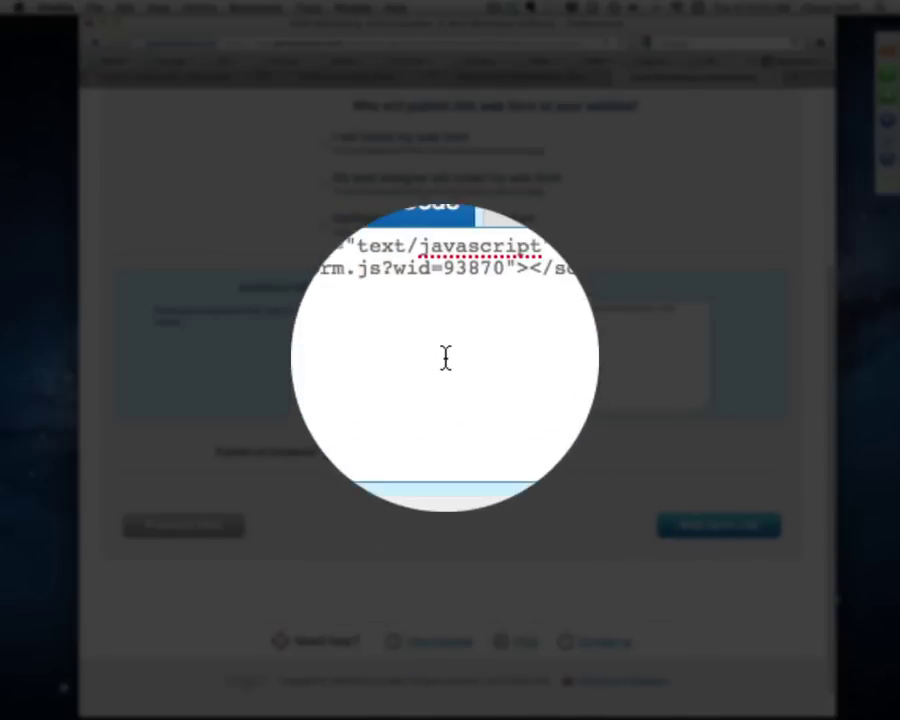
double_click(455, 320)
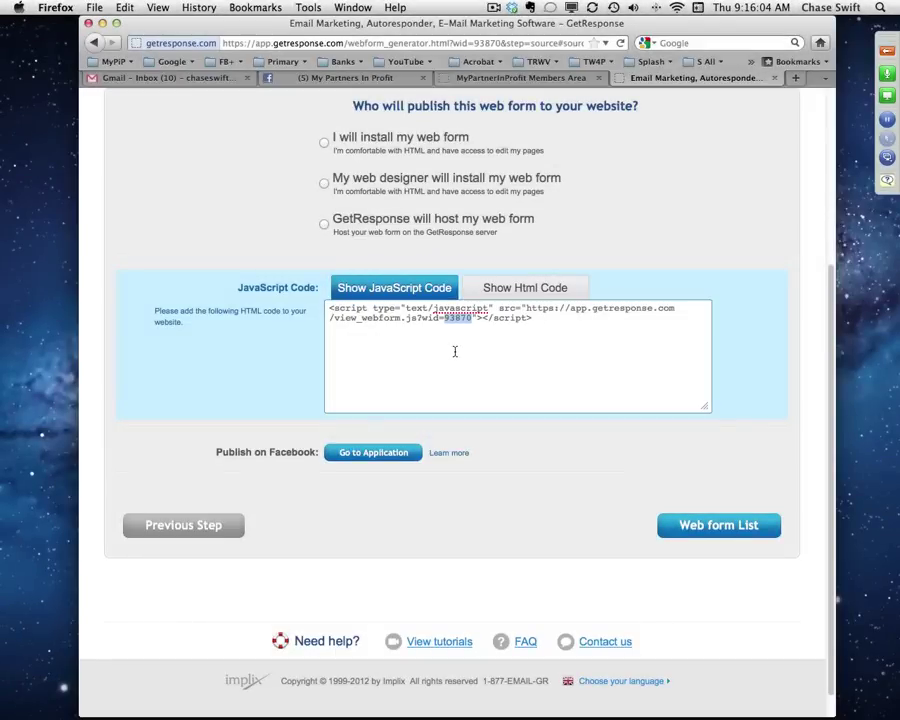
click(454, 351)
double_click(458, 318)
drag(406, 318, 471, 318)
click(480, 351)
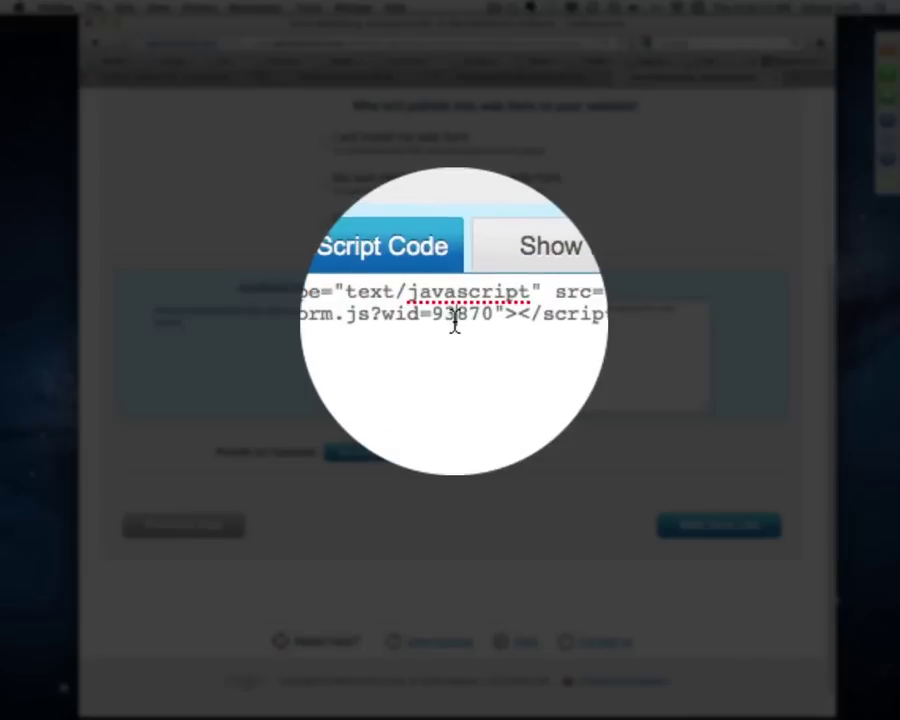
Copy the web form ID 93870 from the form's JavaScript code.
double_click(456, 318)
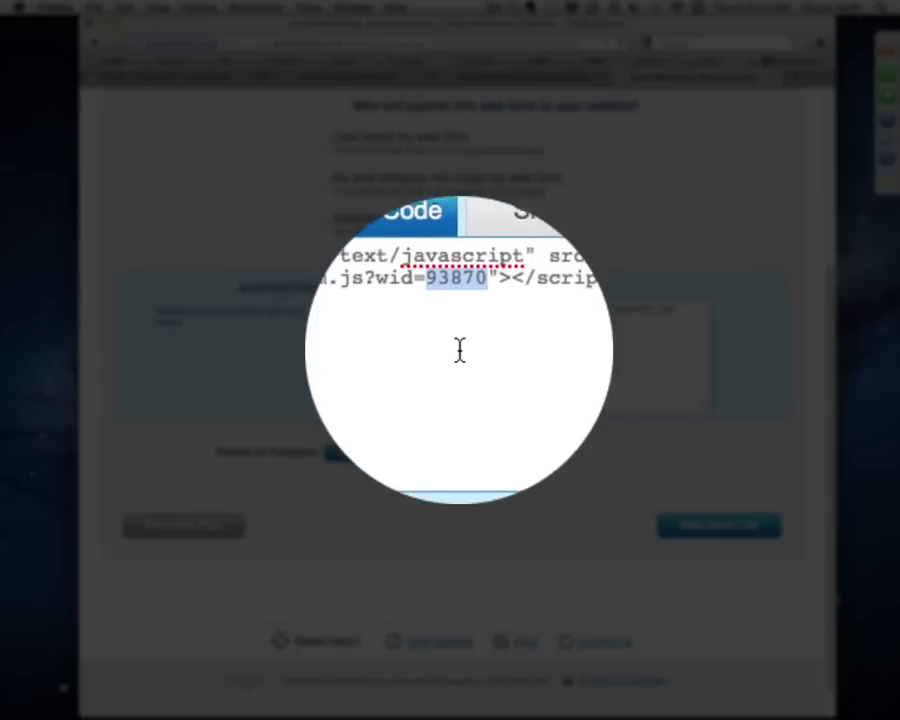
scroll(458, 348, down, 1)
right_click(453, 291)
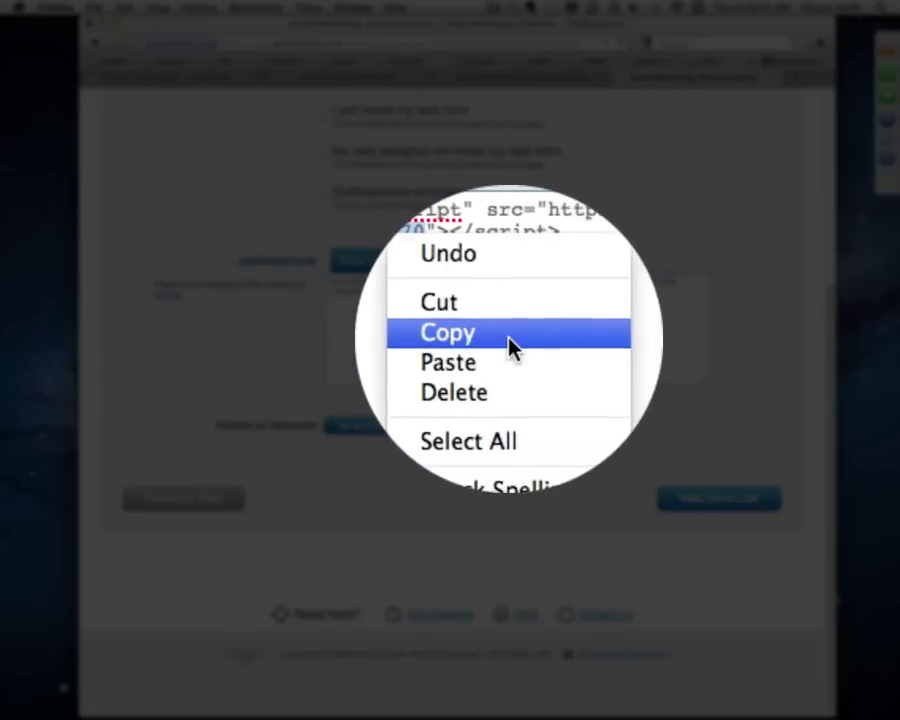
click(510, 340)
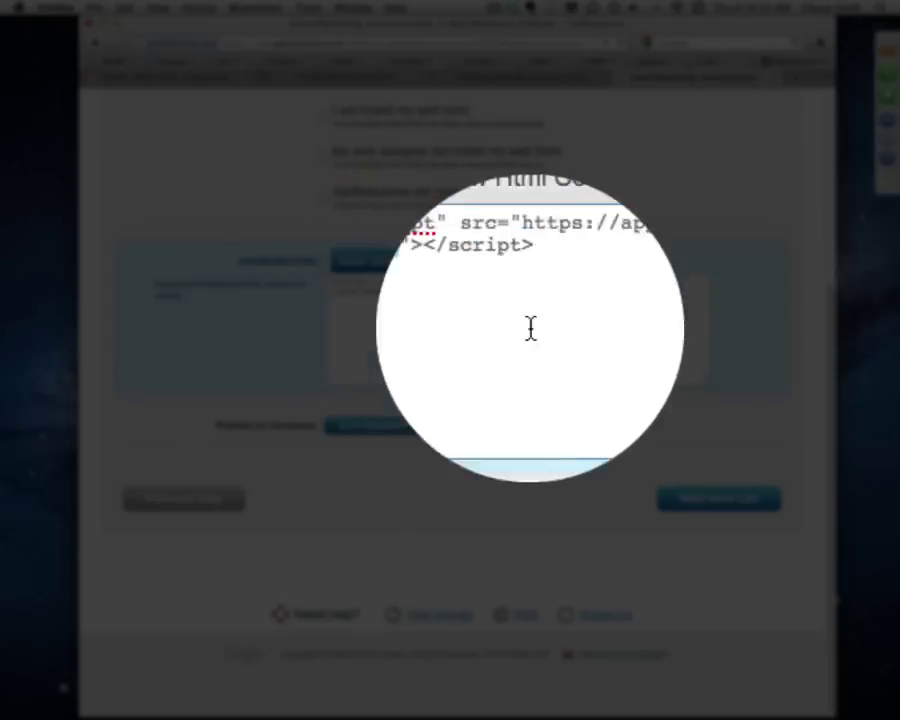
right_click(554, 482)
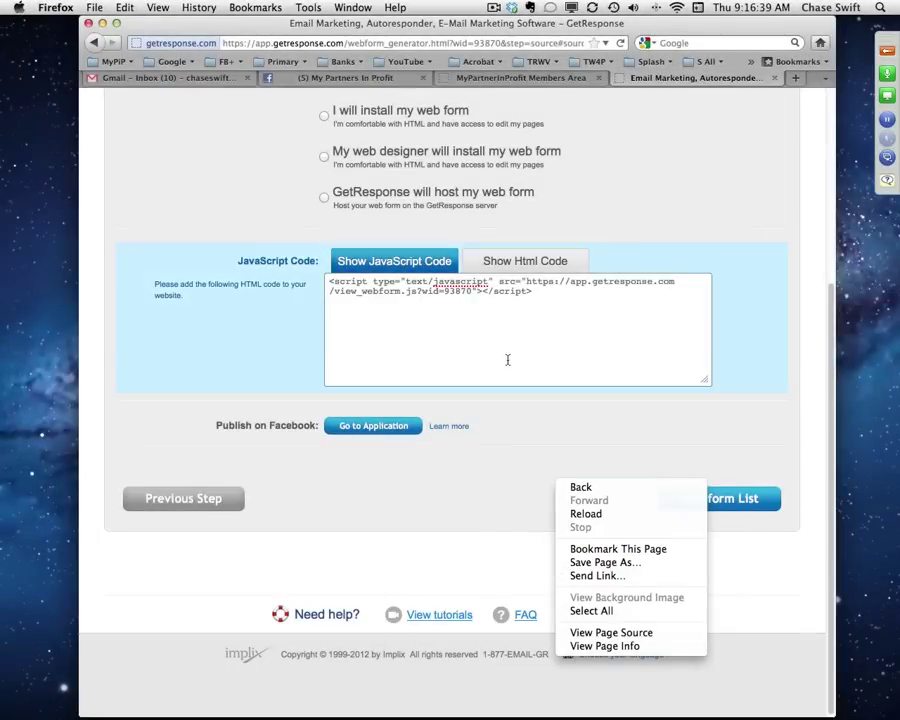
click(506, 358)
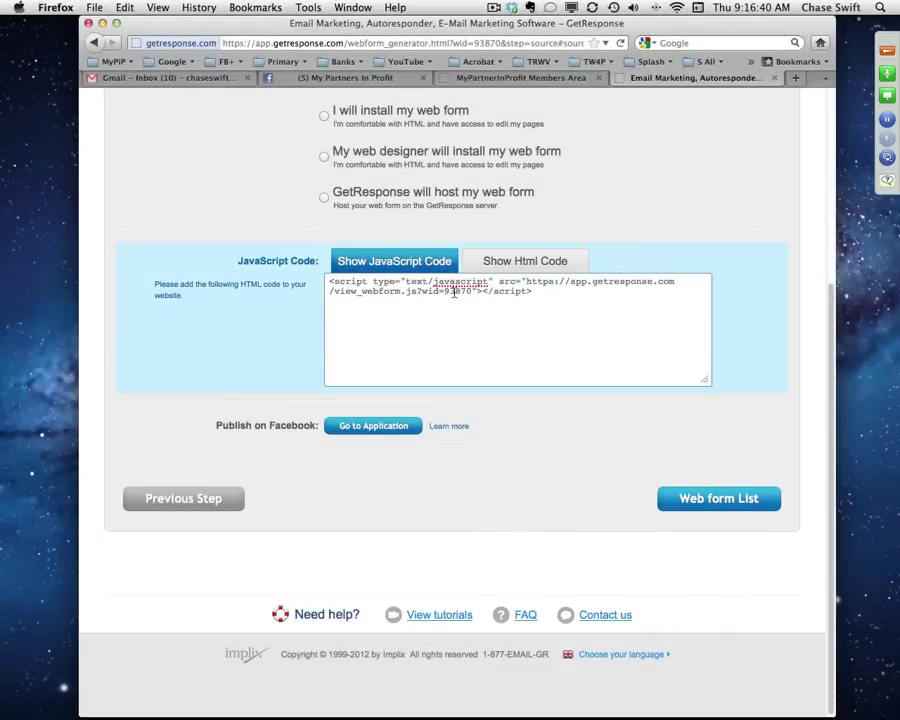
double_click(454, 292)
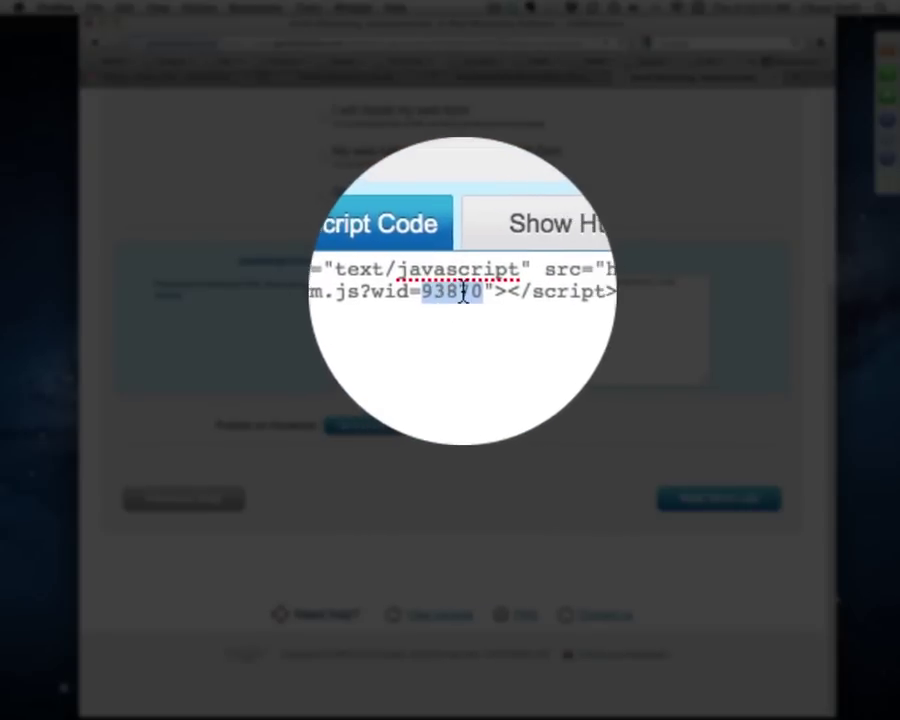
right_click(457, 294)
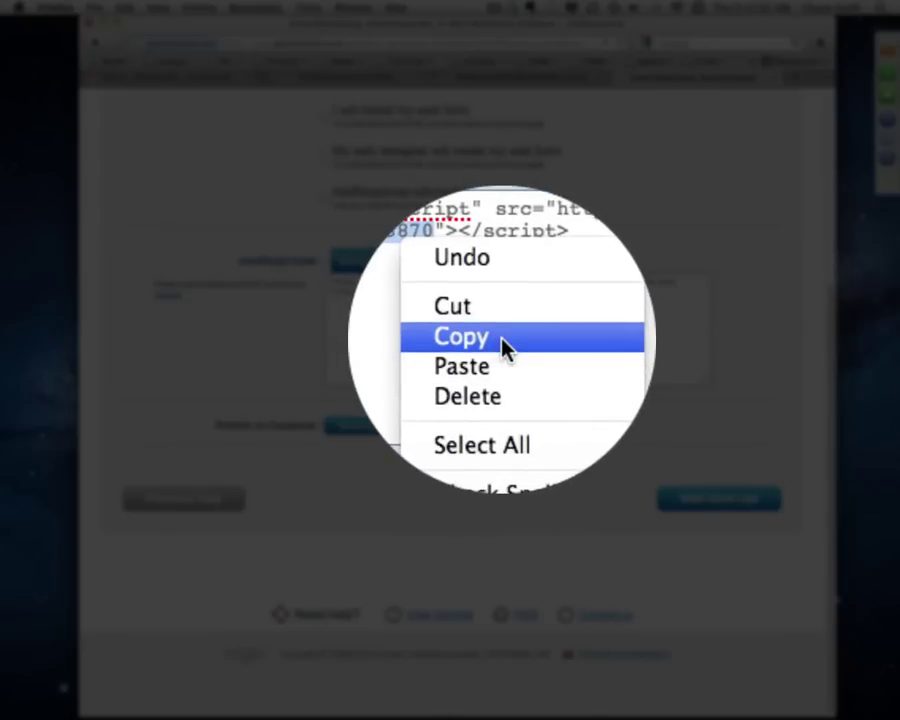
click(505, 340)
Paste the web form ID 93870 into the ID box of step 9 in the members area instructions.
click(527, 160)
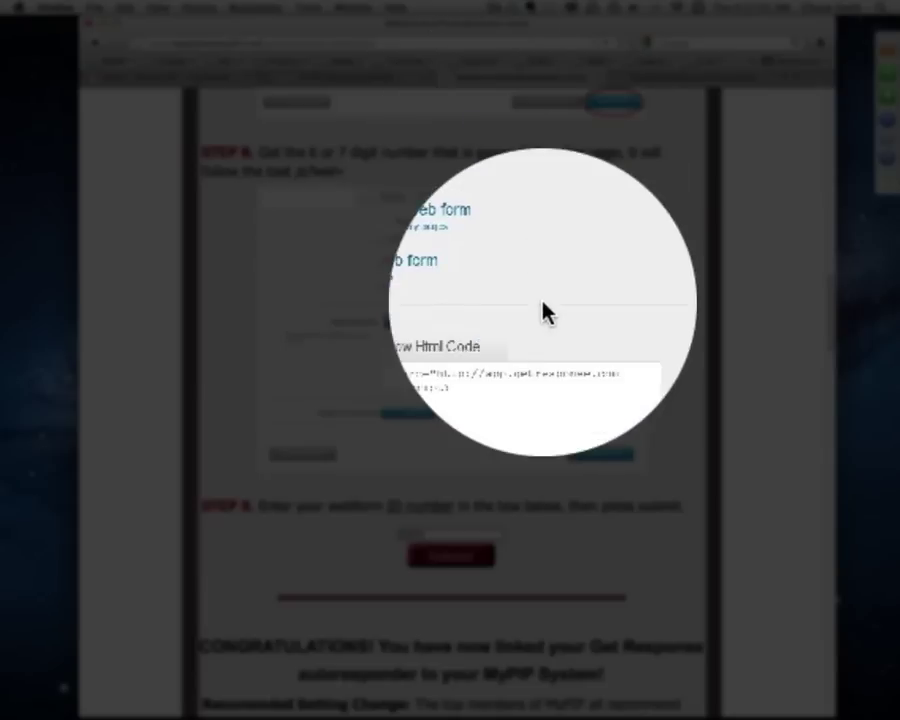
click(398, 528)
key(super+v)
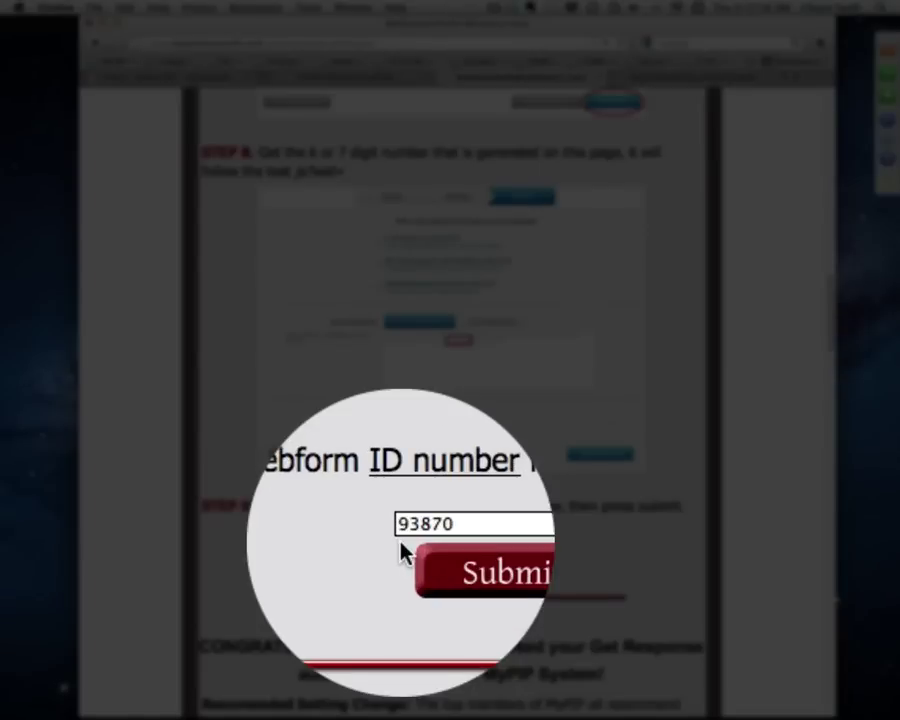
drag(426, 530, 393, 535)
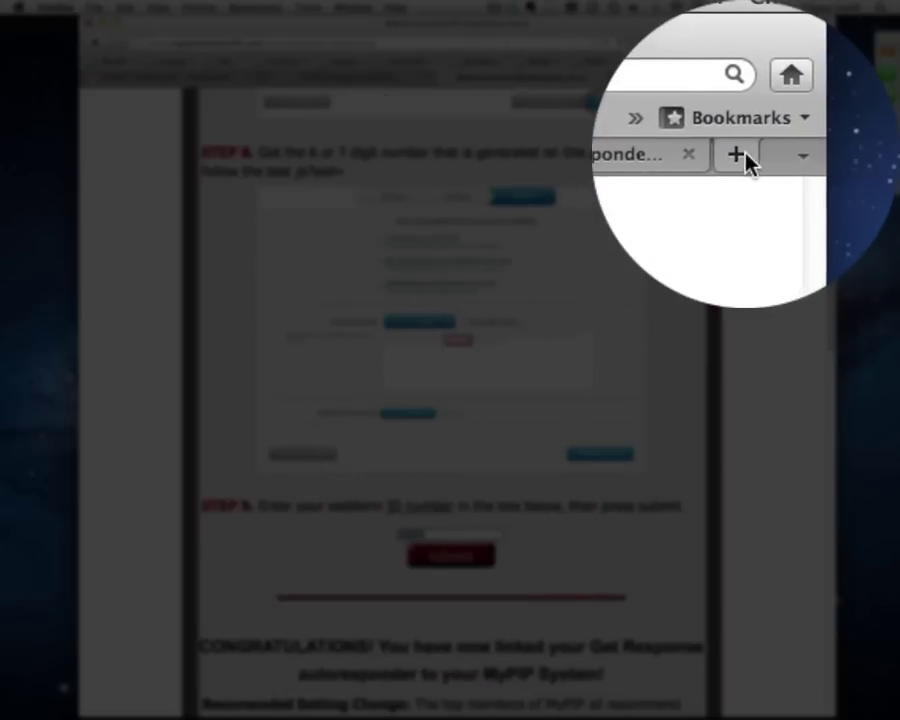
Open the bookmarked MyPIP Express join form in a new tab and highlight the first name, last name and email labels.
click(743, 161)
click(115, 57)
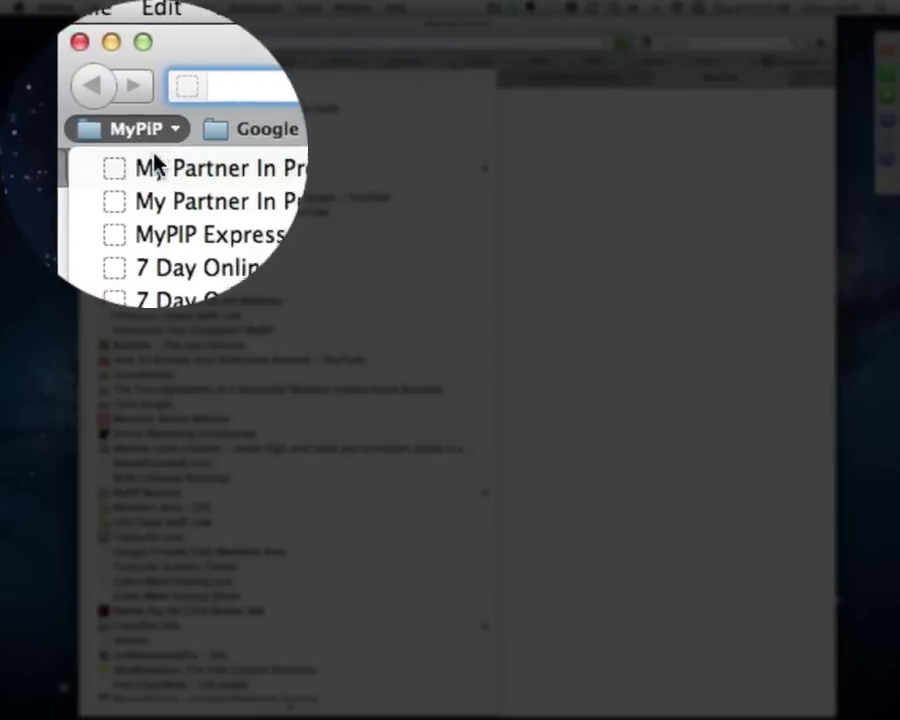
click(155, 163)
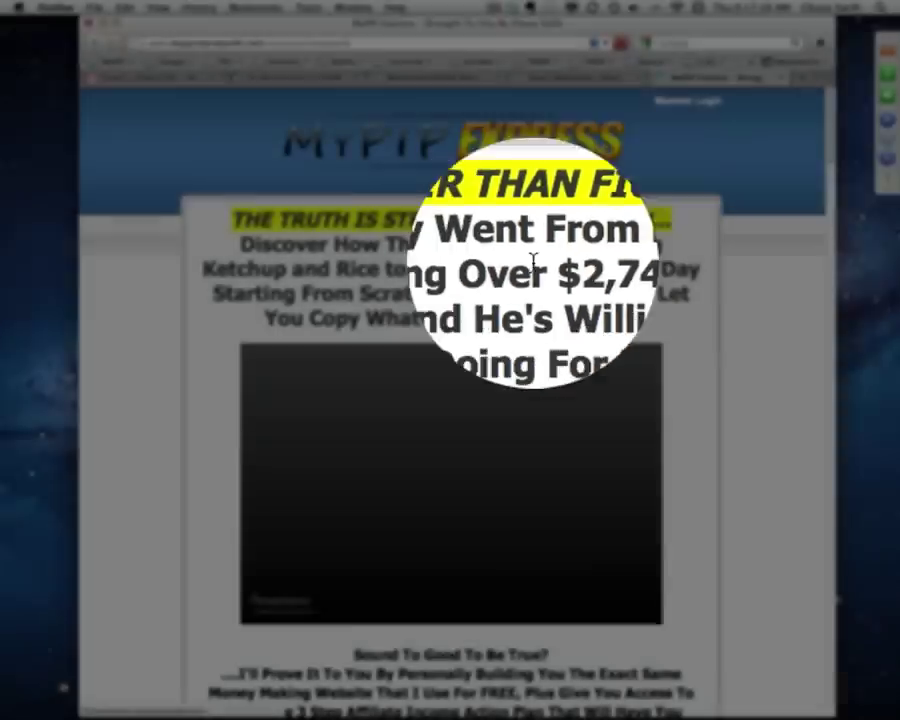
scroll(704, 454, down, 5)
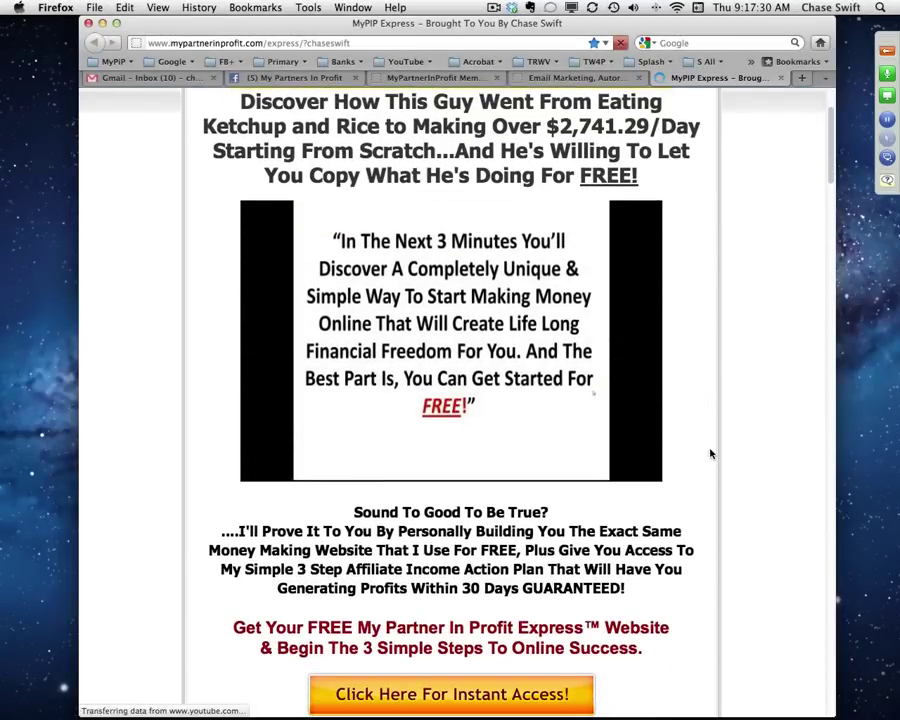
scroll(700, 454, down, 5)
click(458, 437)
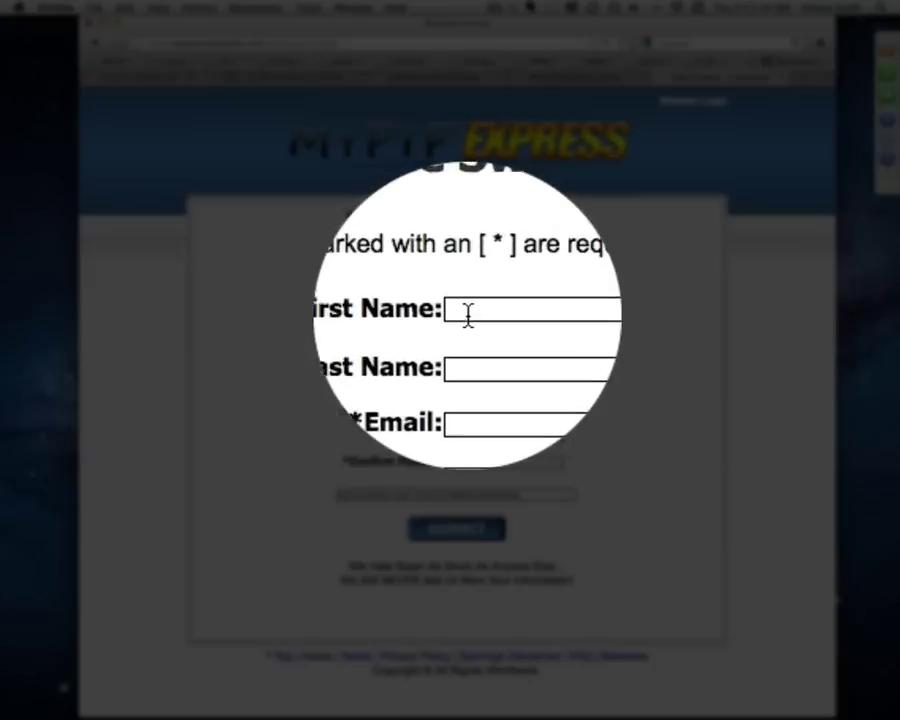
click(474, 312)
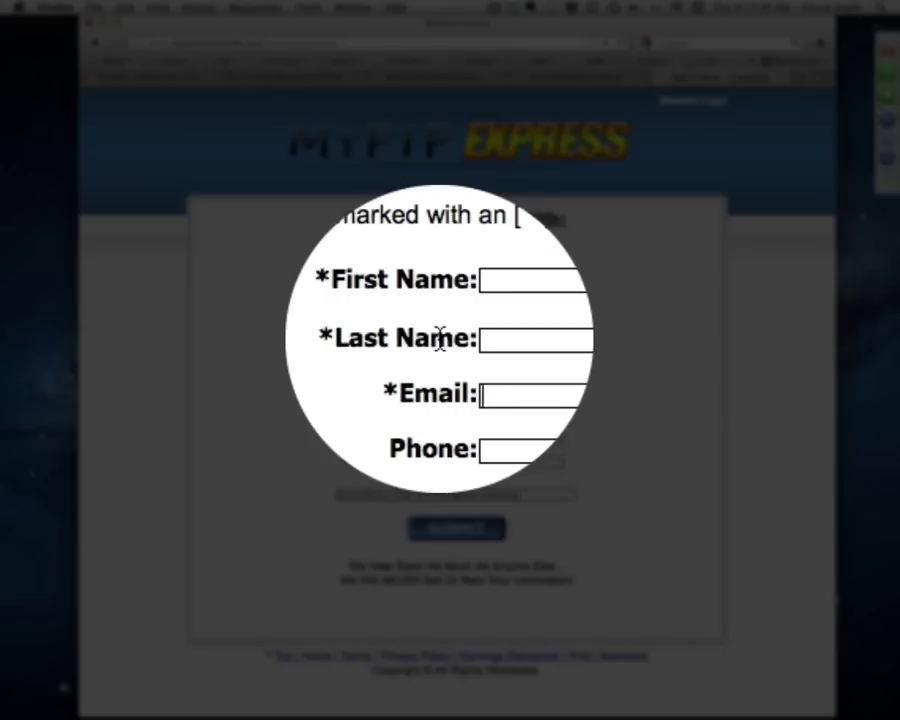
drag(382, 315, 464, 363)
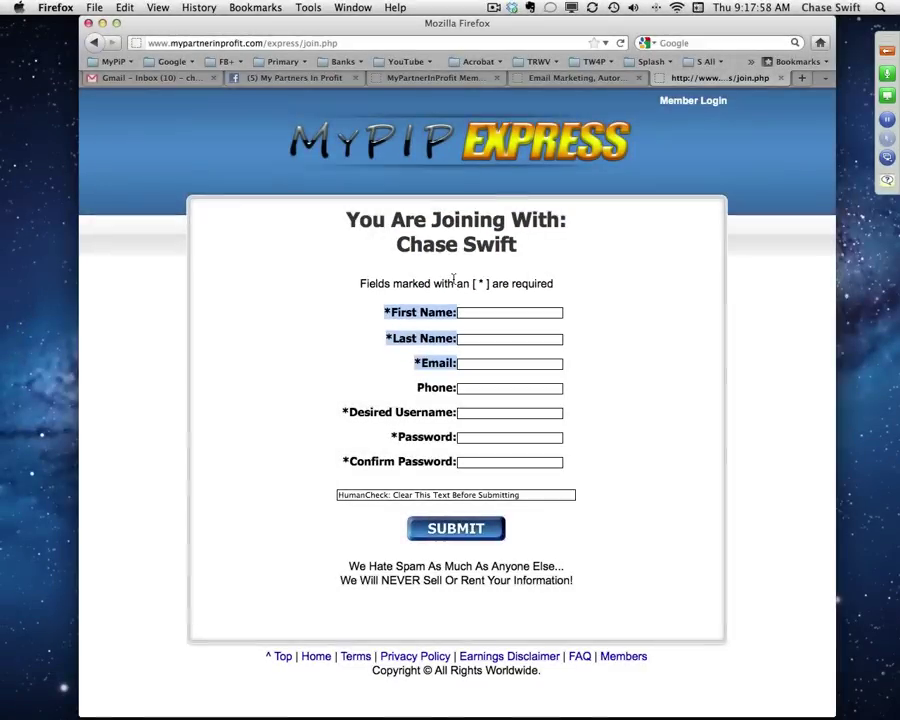
Compare the wid number in the GetResponse code with the ID entered in step 9 of the instructions.
click(558, 77)
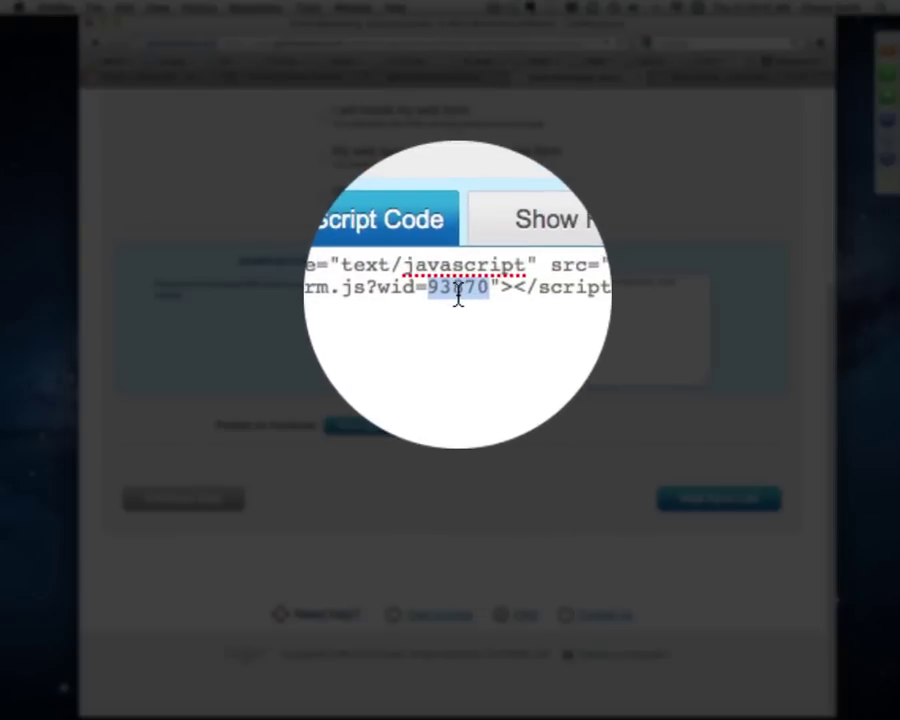
click(412, 160)
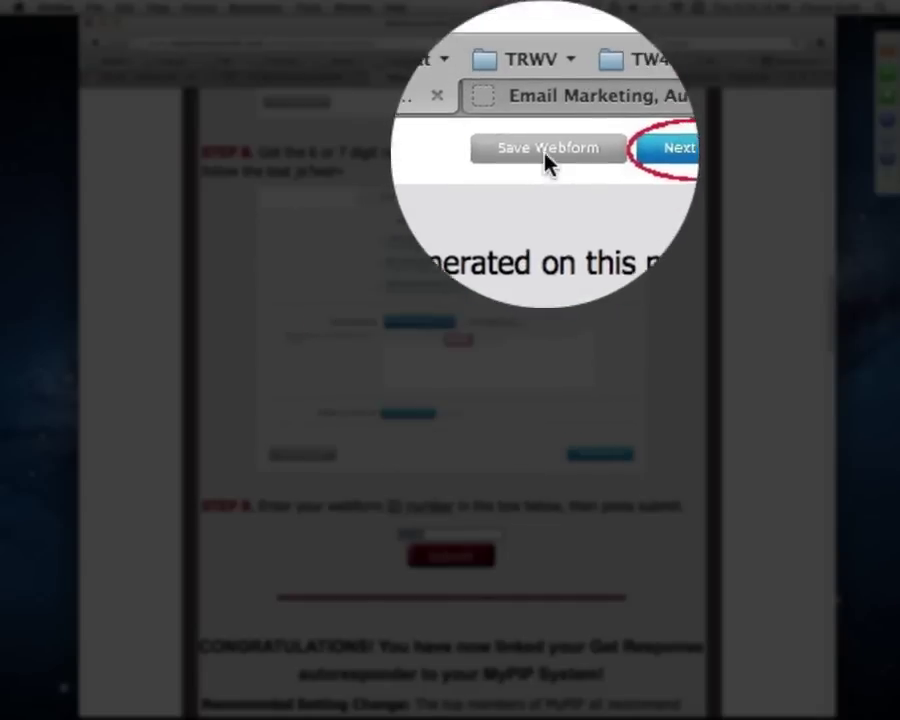
click(550, 78)
click(472, 161)
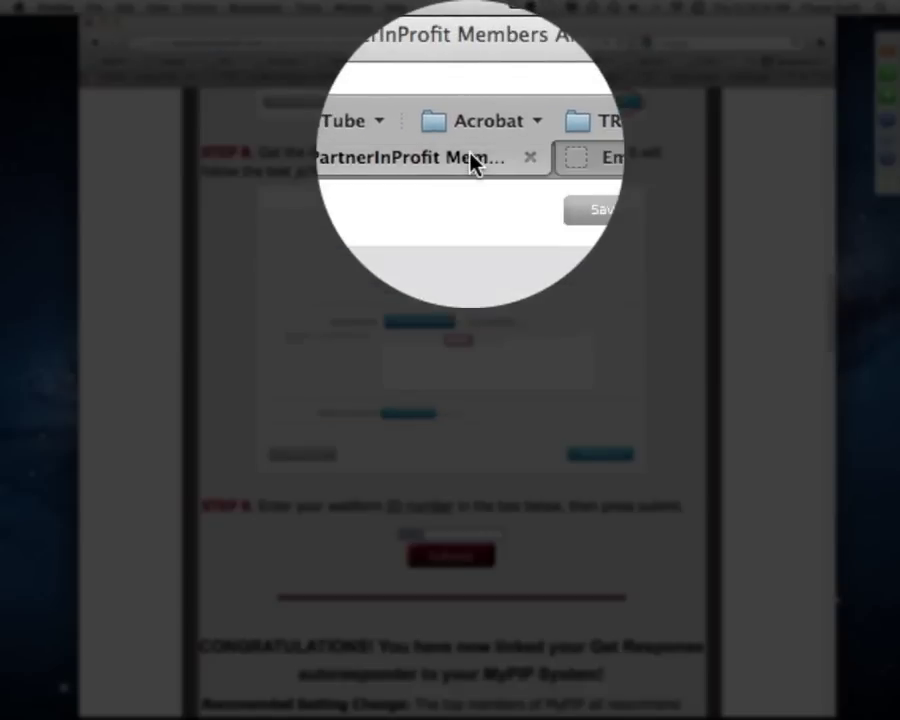
click(549, 162)
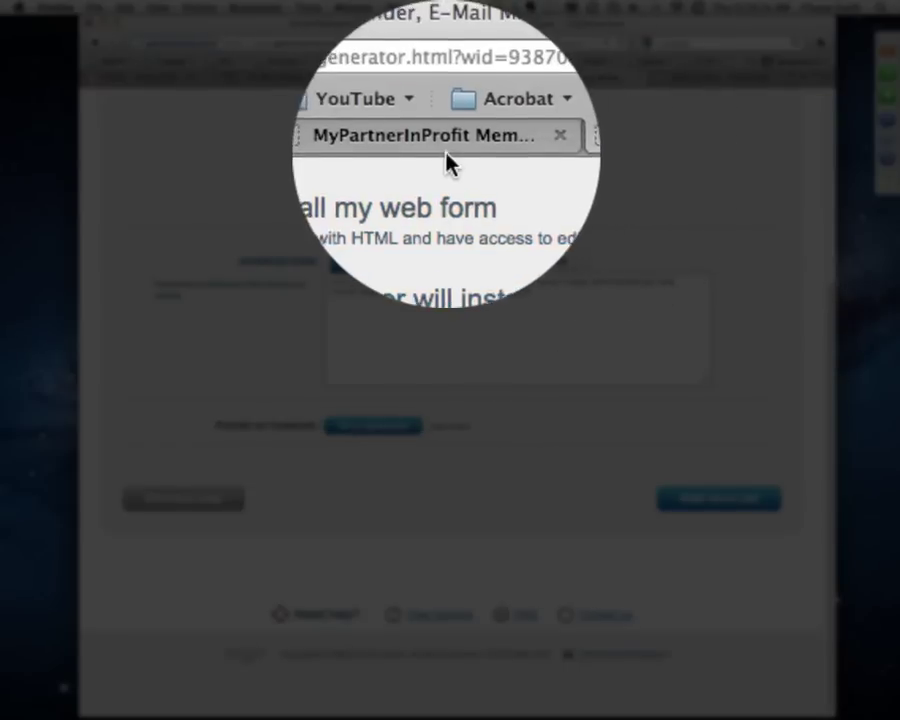
Review the recommended opt-in setting change below step 9, referring to the MyPIP Express join form.
click(446, 160)
scroll(645, 402, down, 10)
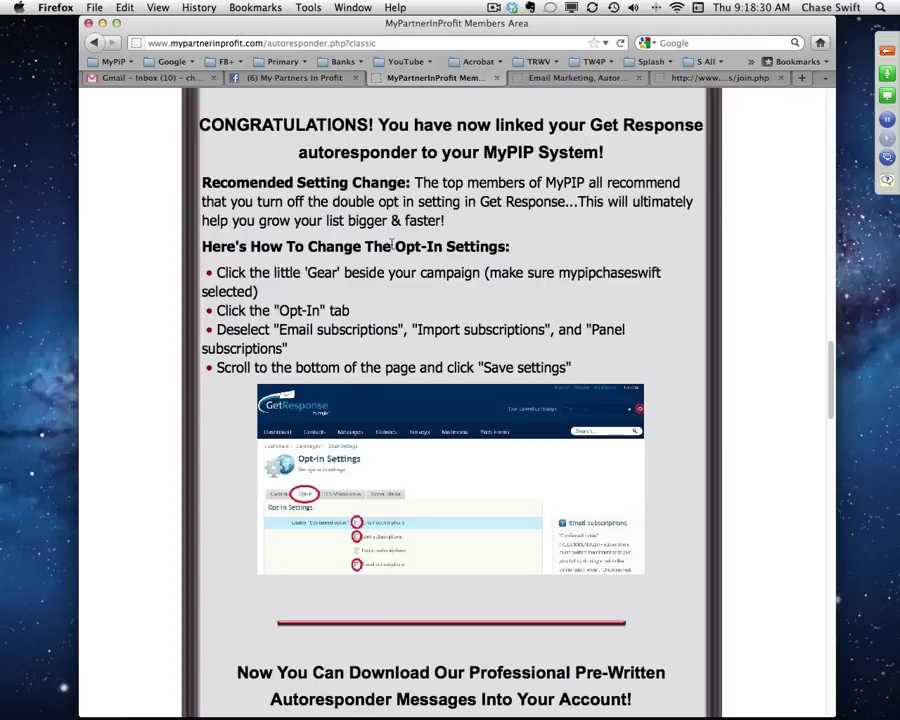
scroll(553, 199, down, 1)
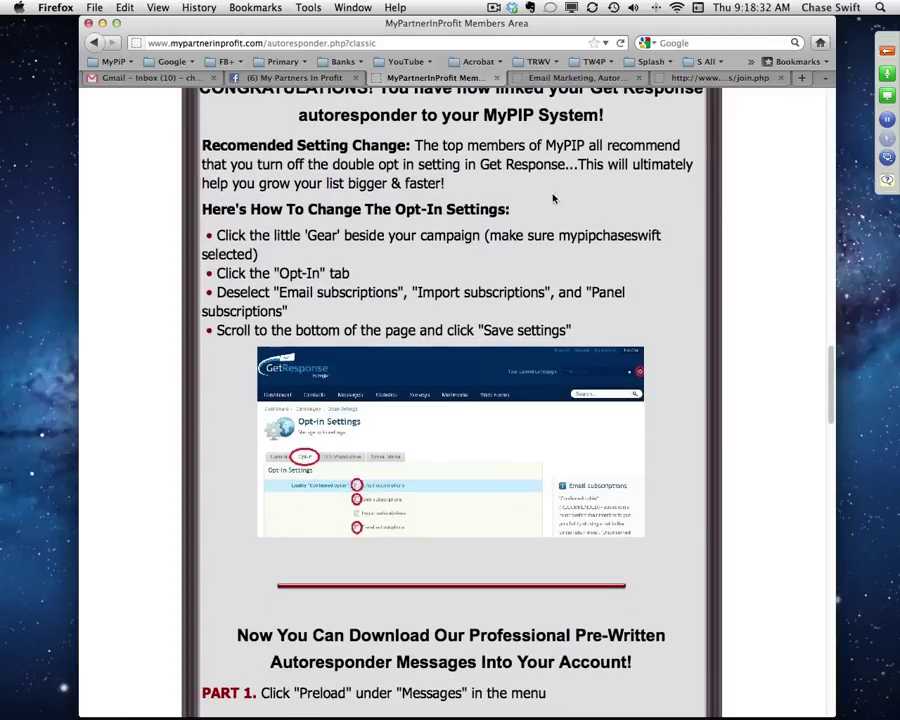
click(689, 80)
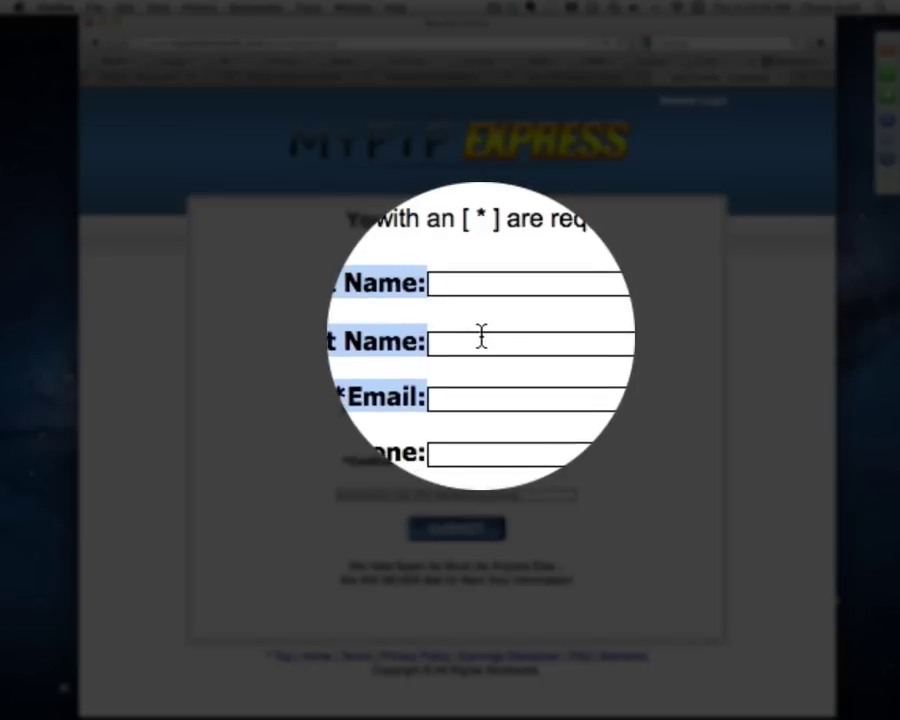
click(455, 163)
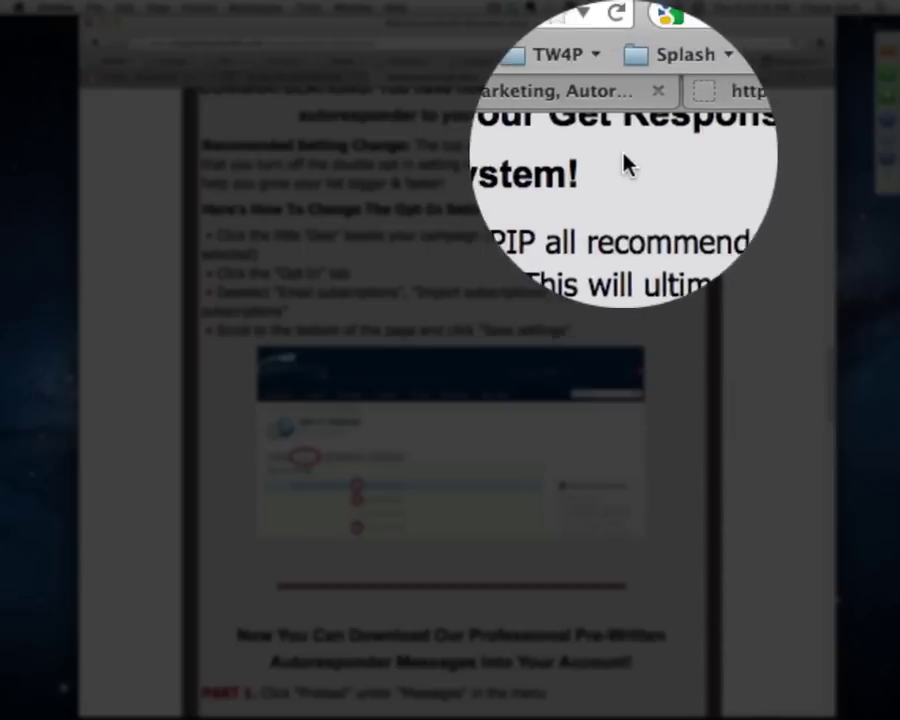
Open the opt-in settings of the current GetResponse campaign, following the members area instructions.
click(560, 79)
scroll(450, 300, up, 5)
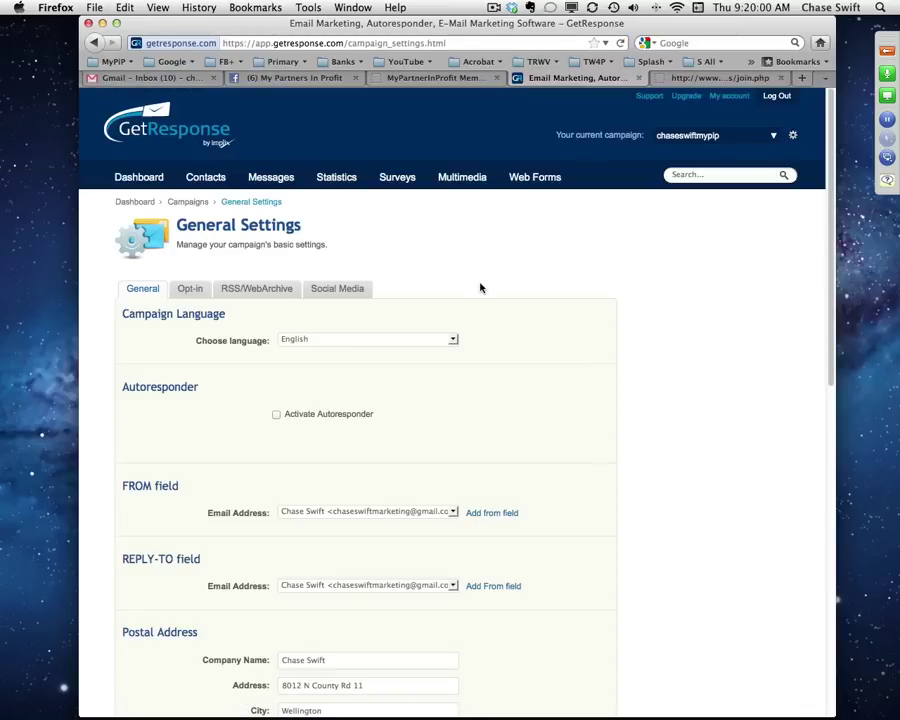
click(455, 78)
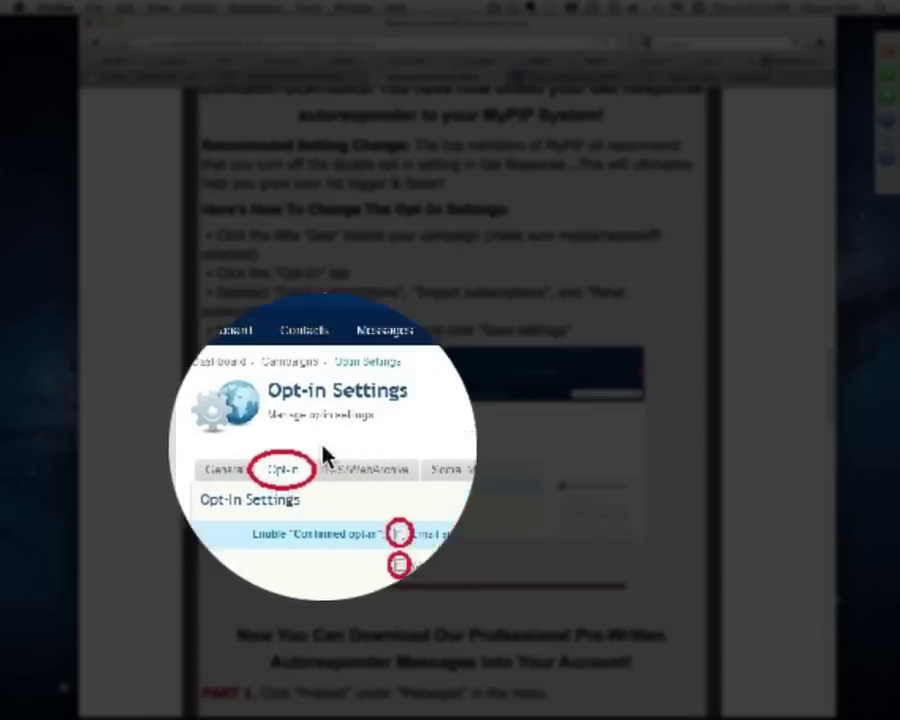
click(560, 163)
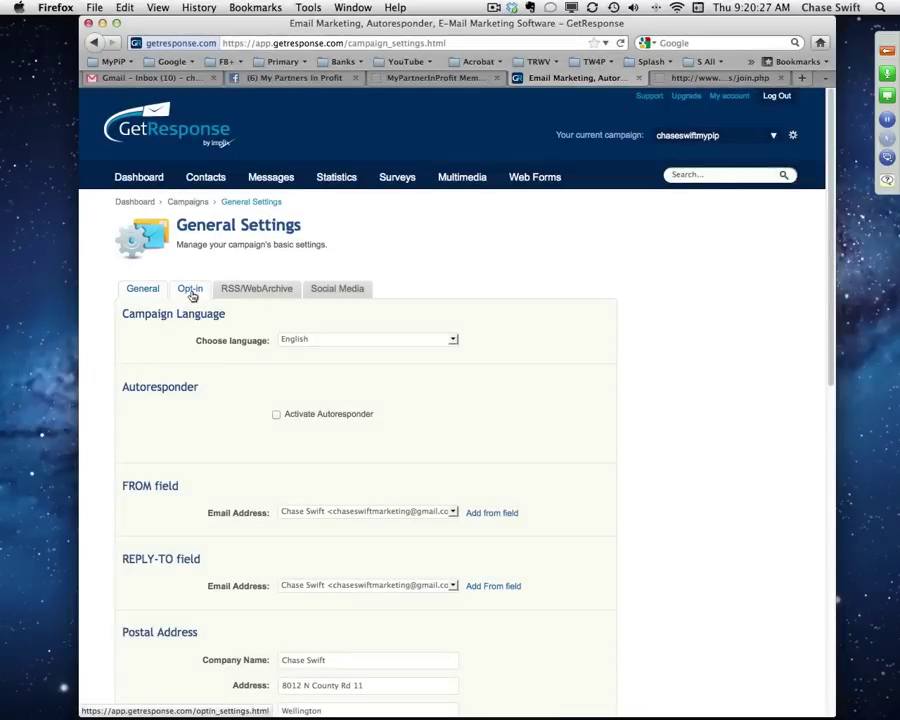
click(192, 294)
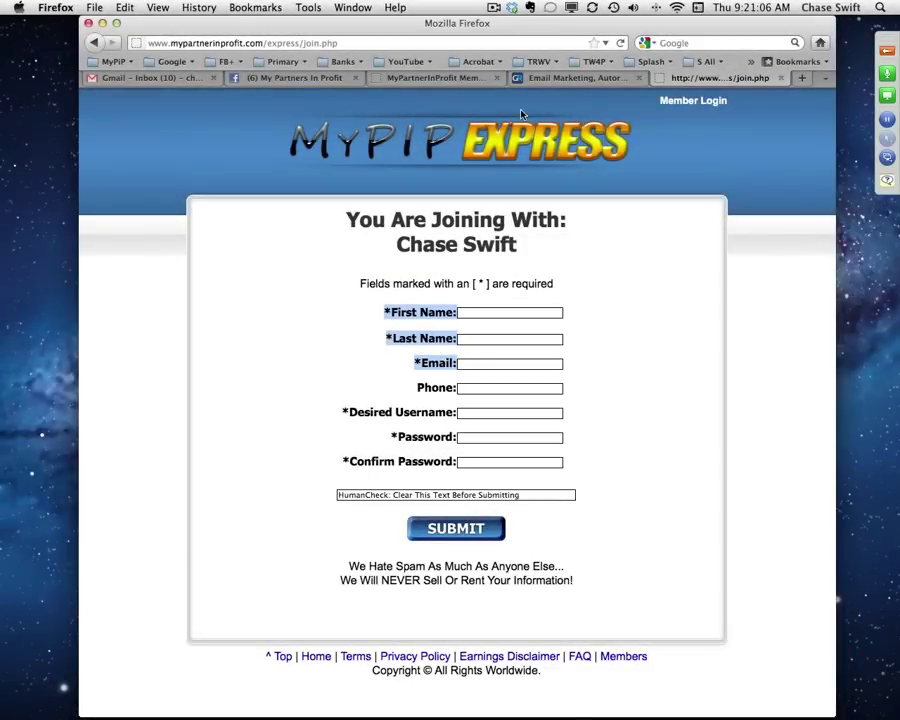
Compare the Email, Import and Panel subscriptions in the GetResponse opt-in settings with the options the members area instructions say to deselect.
click(572, 77)
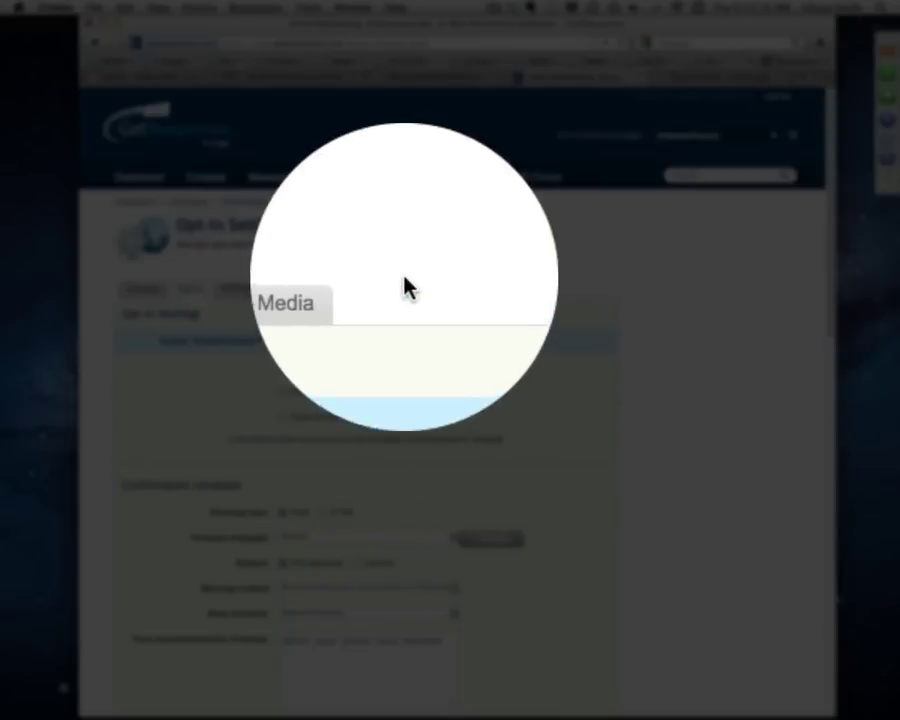
click(442, 160)
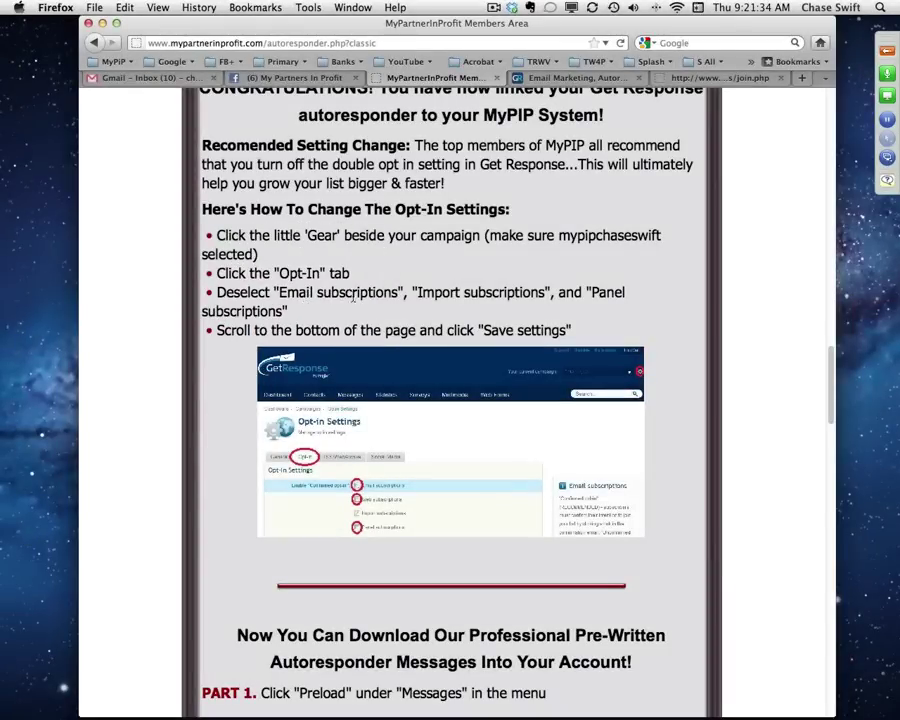
click(617, 76)
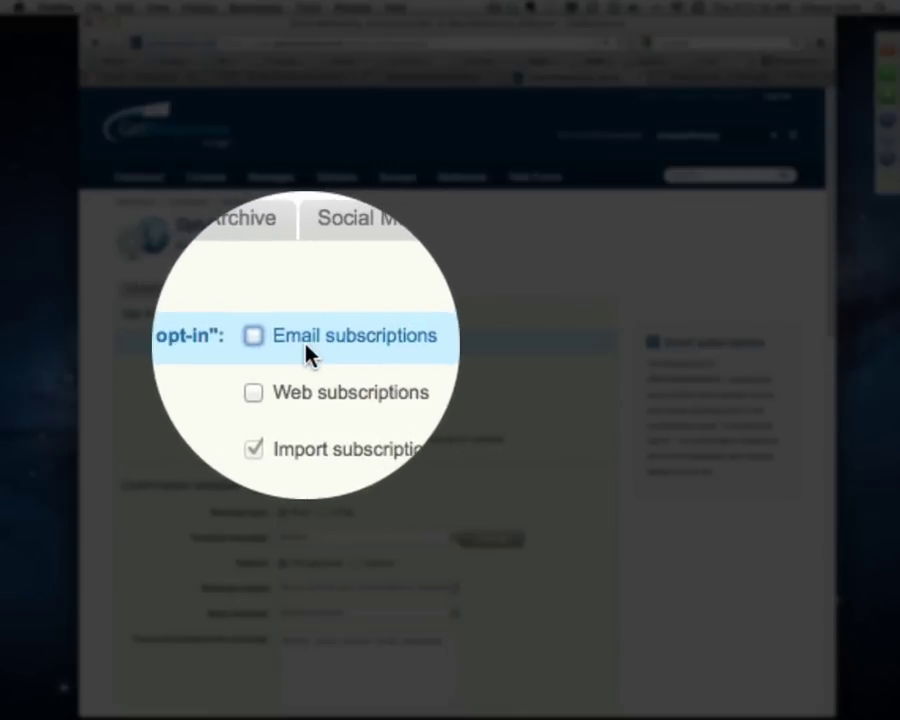
click(465, 76)
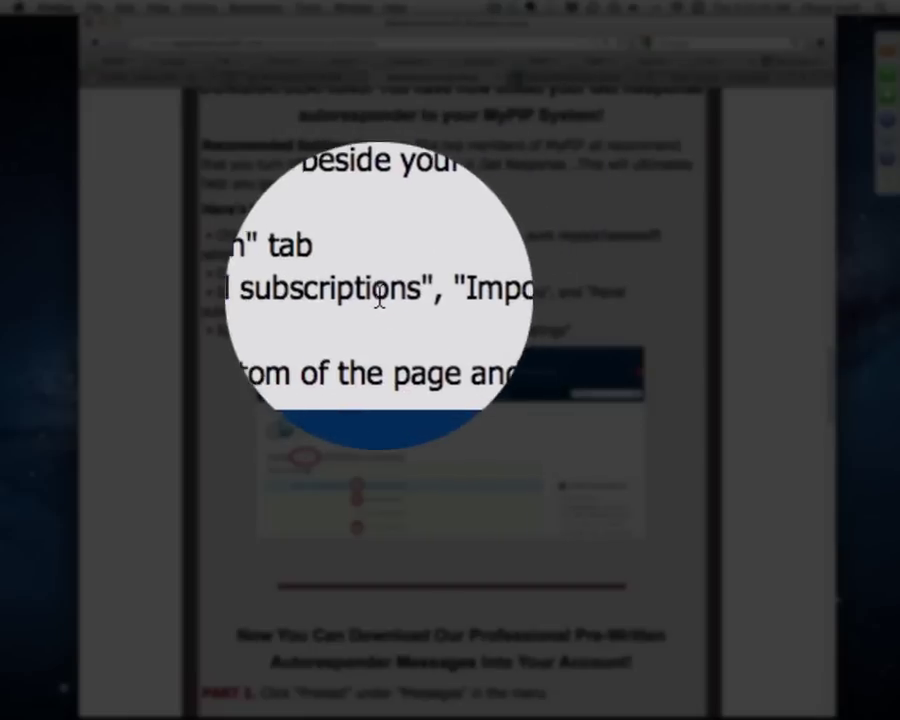
drag(416, 292, 545, 298)
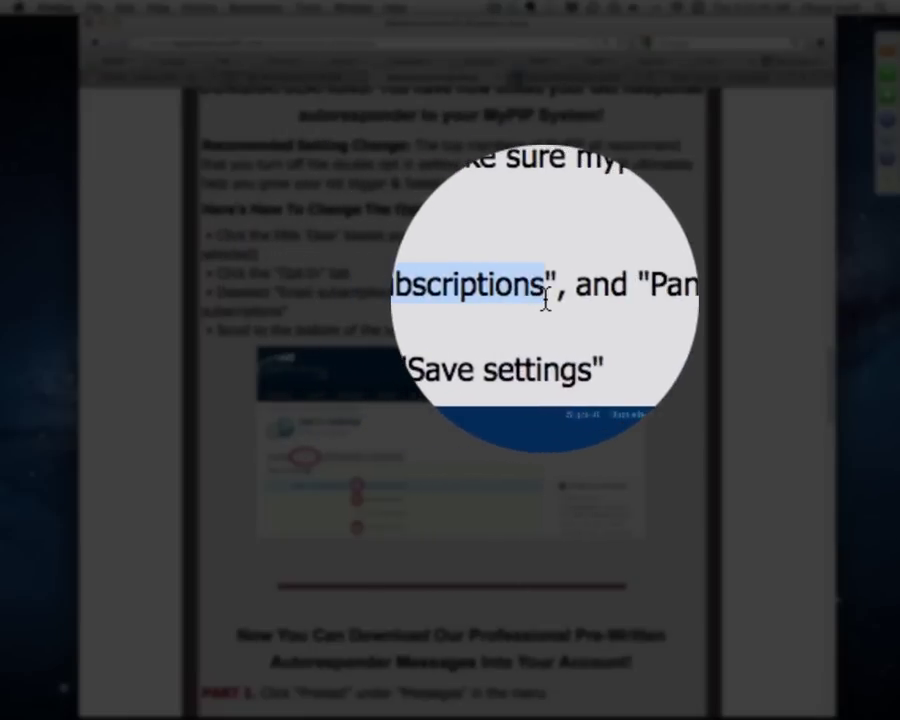
click(478, 305)
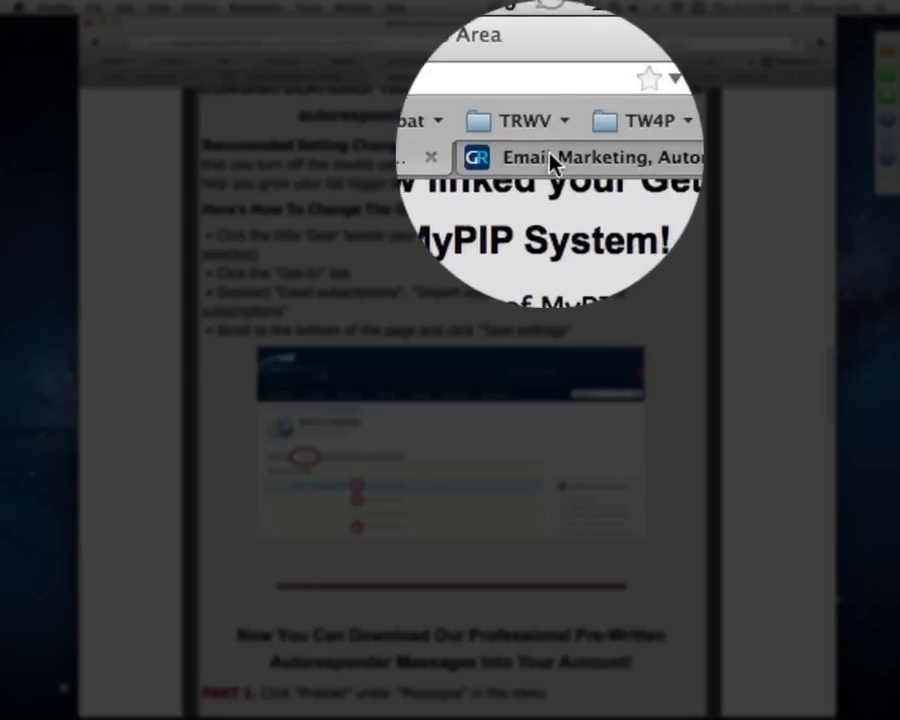
click(545, 77)
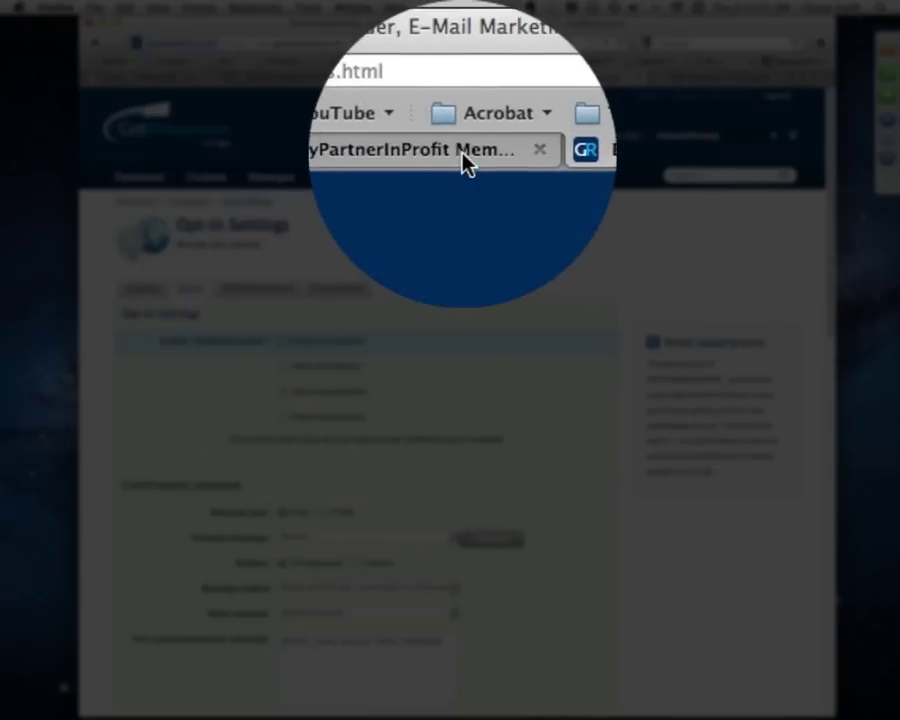
click(385, 68)
double_click(432, 295)
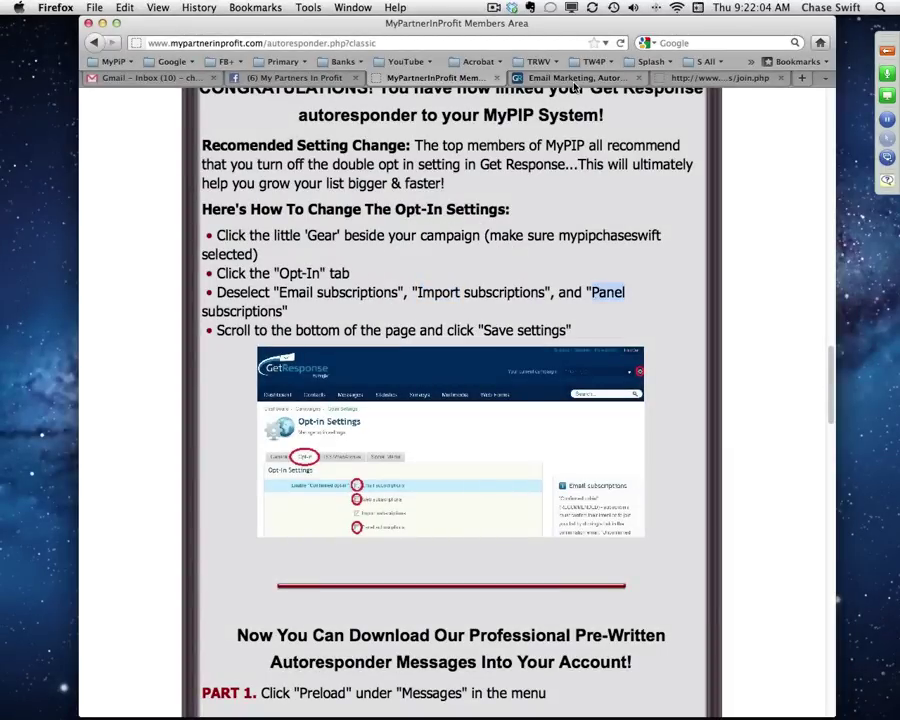
Check the panel subscriptions option and the end of the opt-in settings page, and reread the "Import subscriptions" instruction.
click(577, 80)
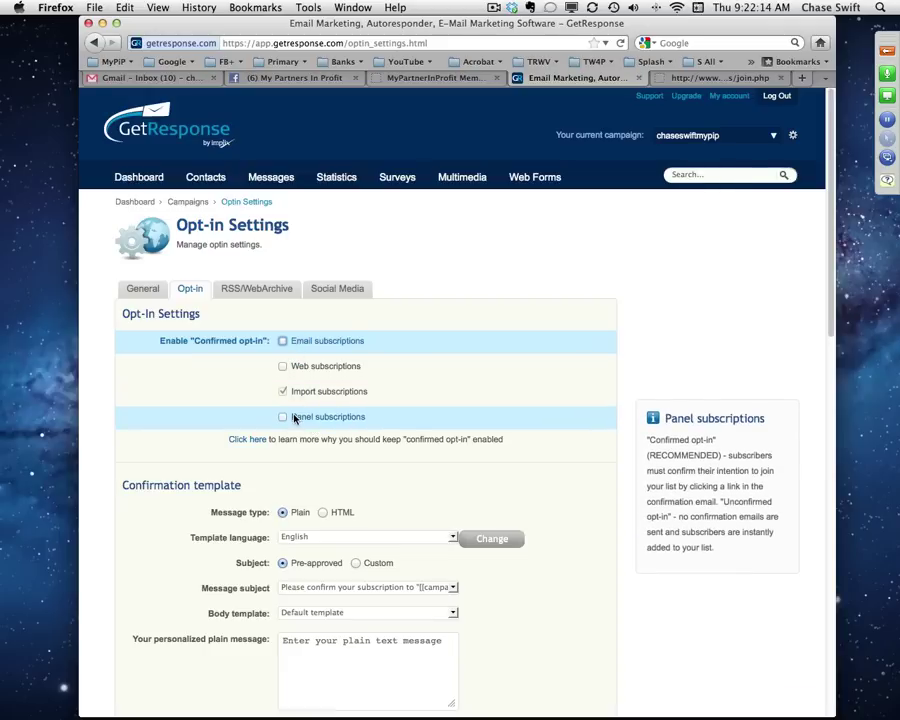
scroll(539, 510, down, 10)
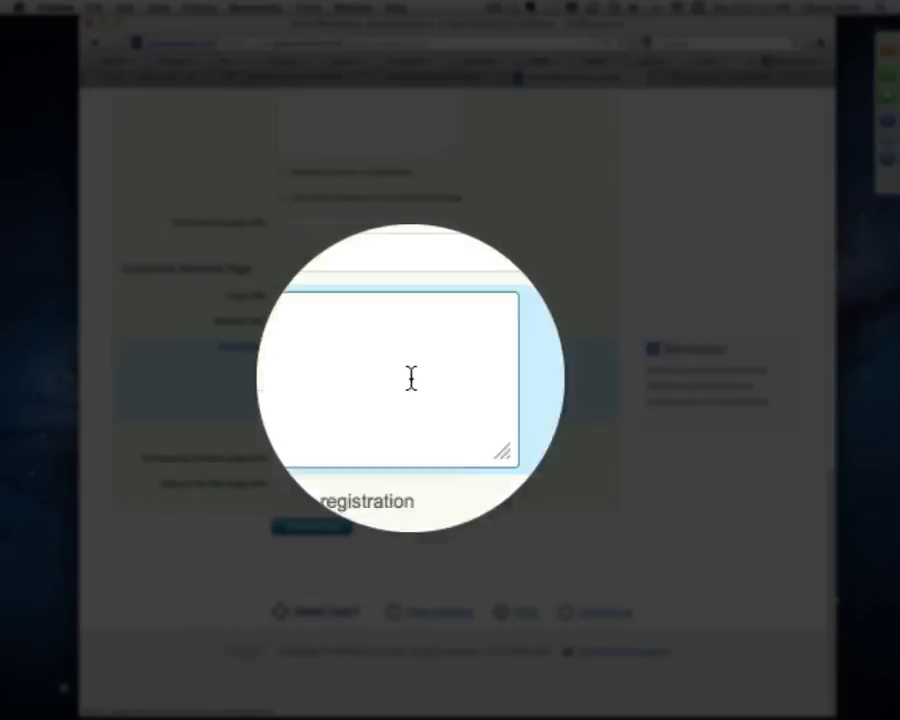
click(495, 78)
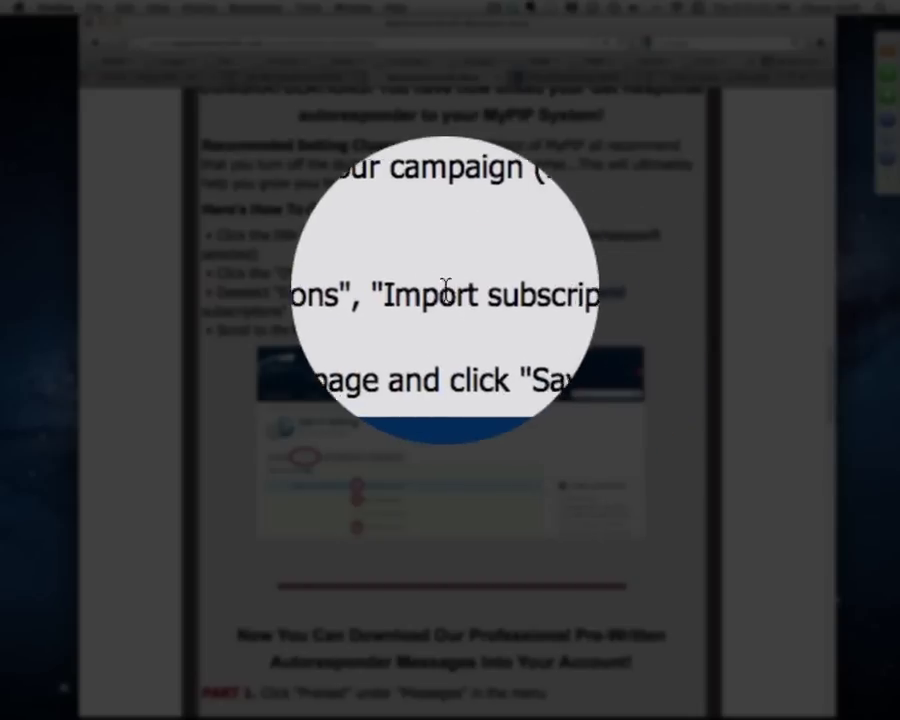
double_click(436, 300)
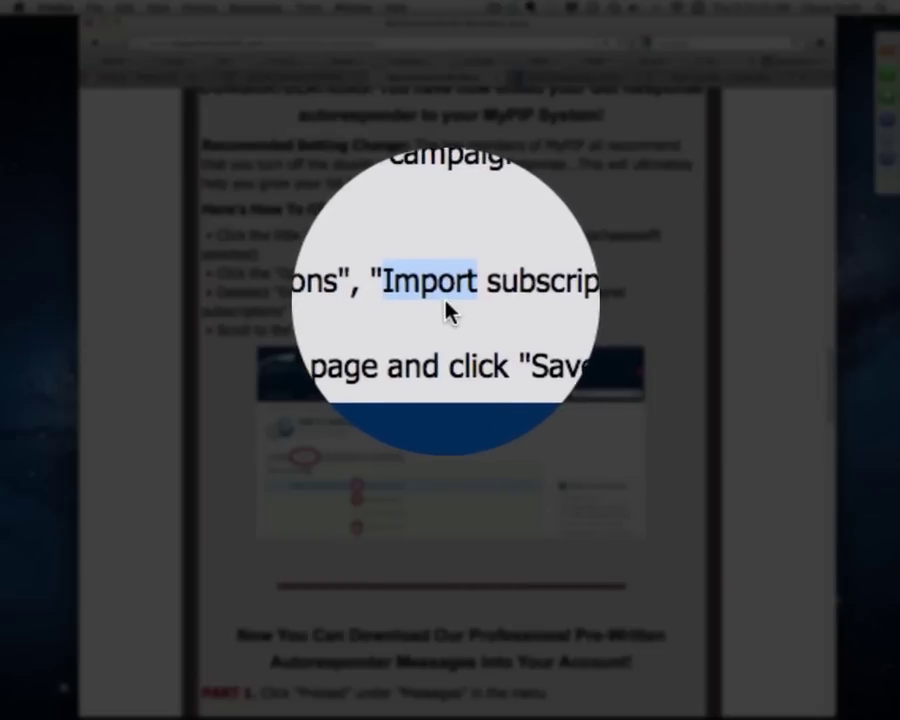
Read the pre-written autoresponder message instructions and open the Preload messages page in GetResponse as described in Part 1.
scroll(650, 400, down, 10)
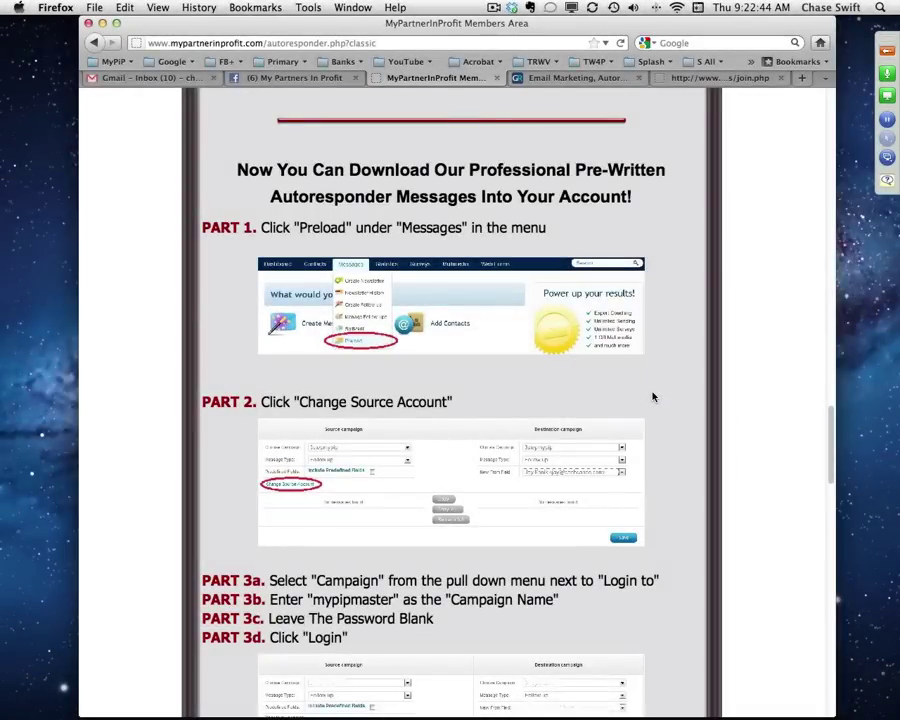
scroll(652, 397, down, 5)
scroll(652, 397, up, 3)
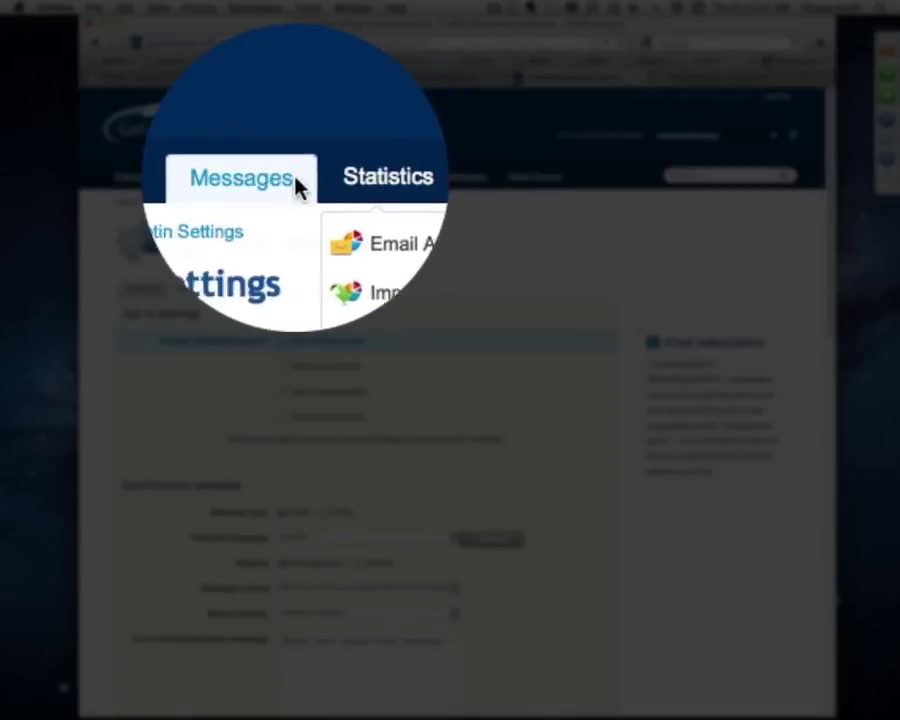
mouse_move(281, 185)
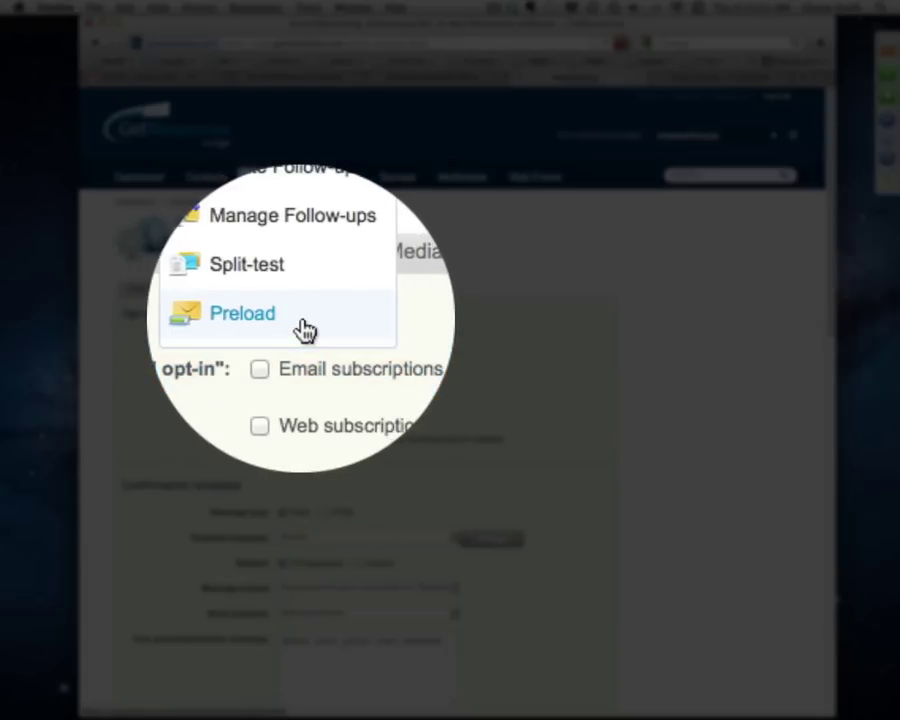
click(302, 323)
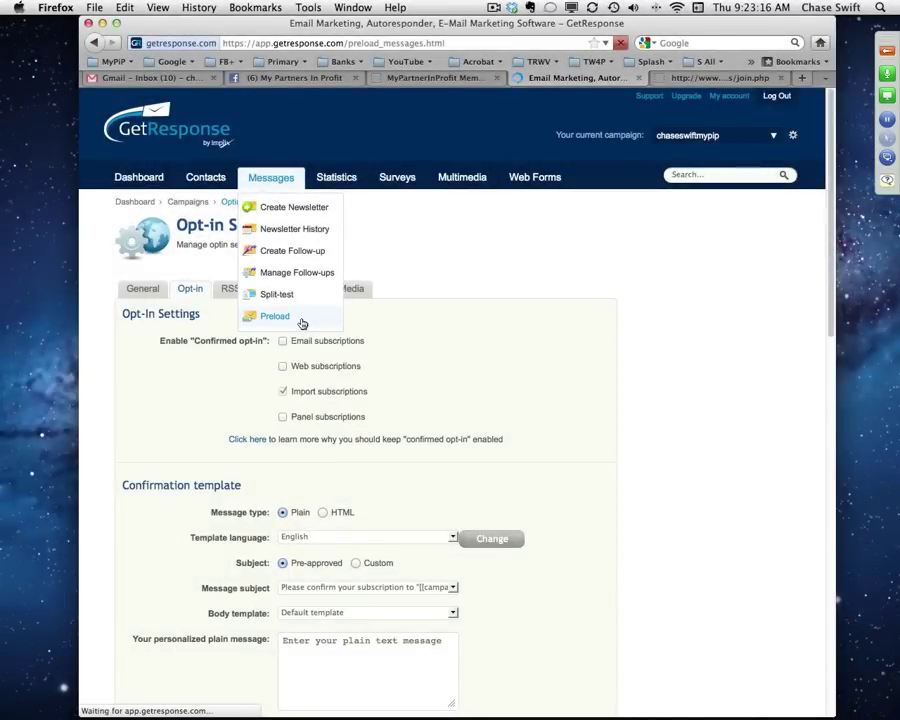
Review Parts 3a and 3b of the members area instructions and copy the campaign name "mypipmaster".
click(452, 78)
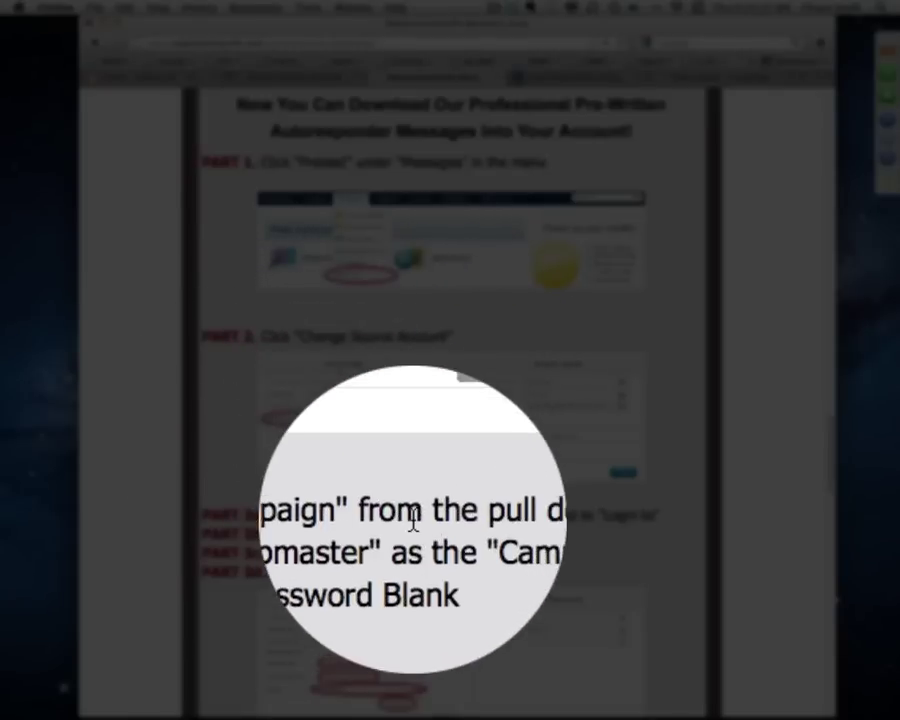
double_click(346, 538)
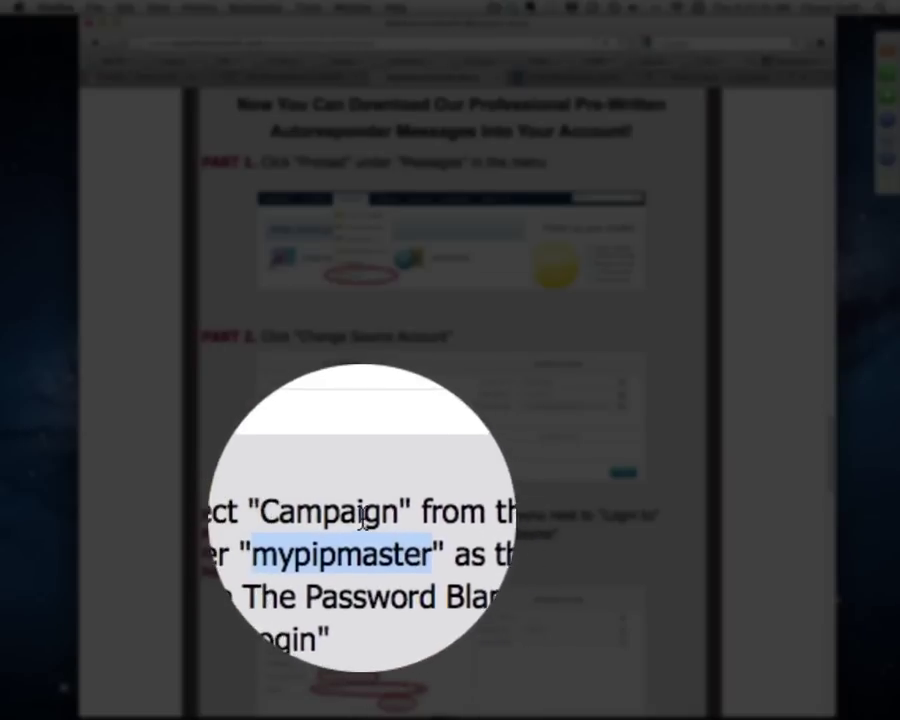
double_click(342, 517)
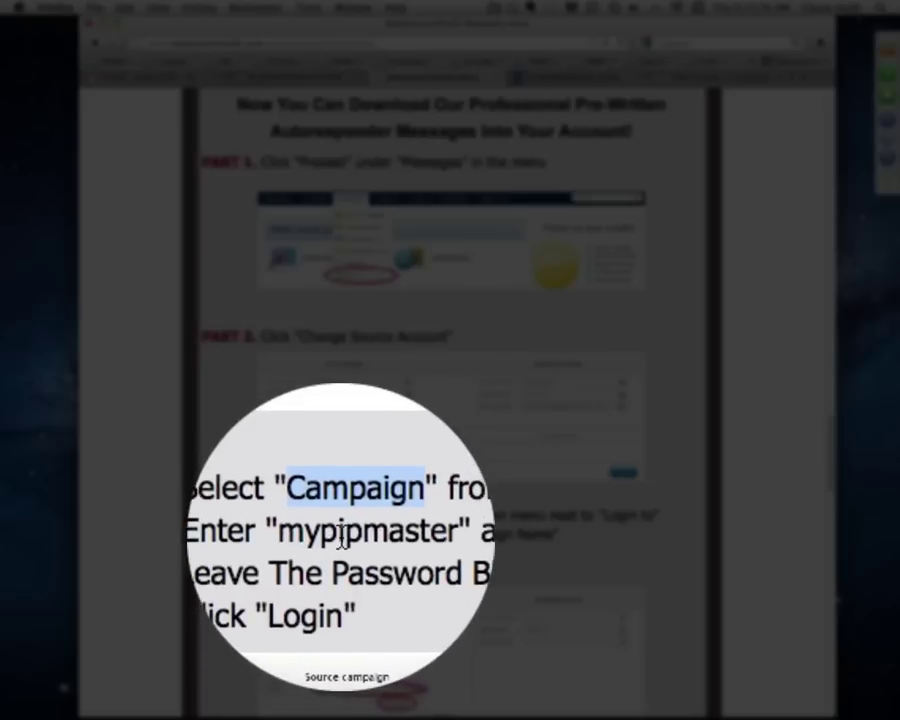
double_click(330, 538)
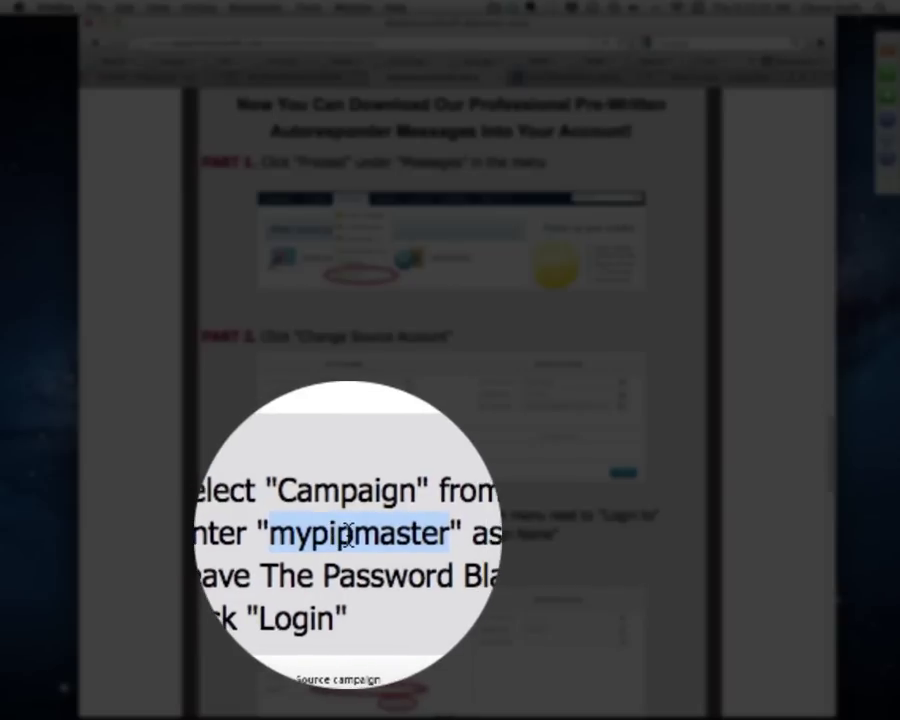
click(344, 528)
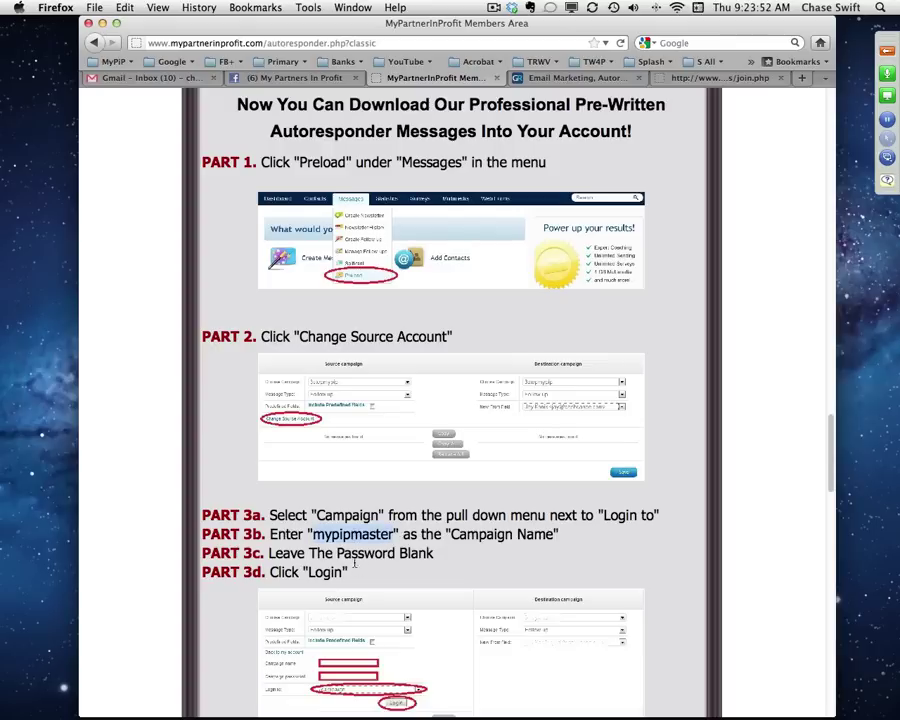
double_click(355, 531)
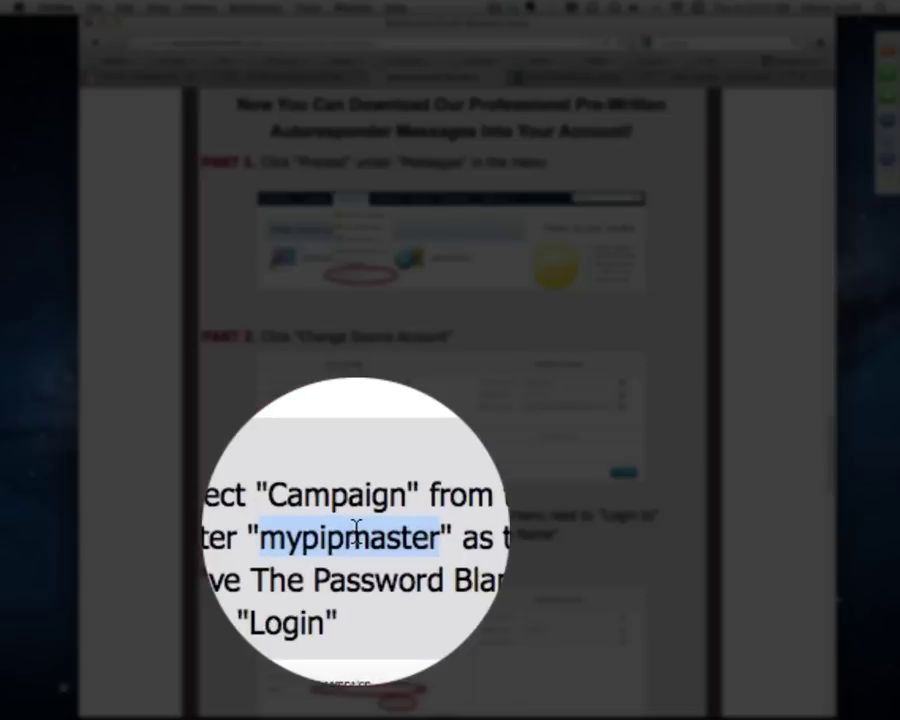
right_click(350, 530)
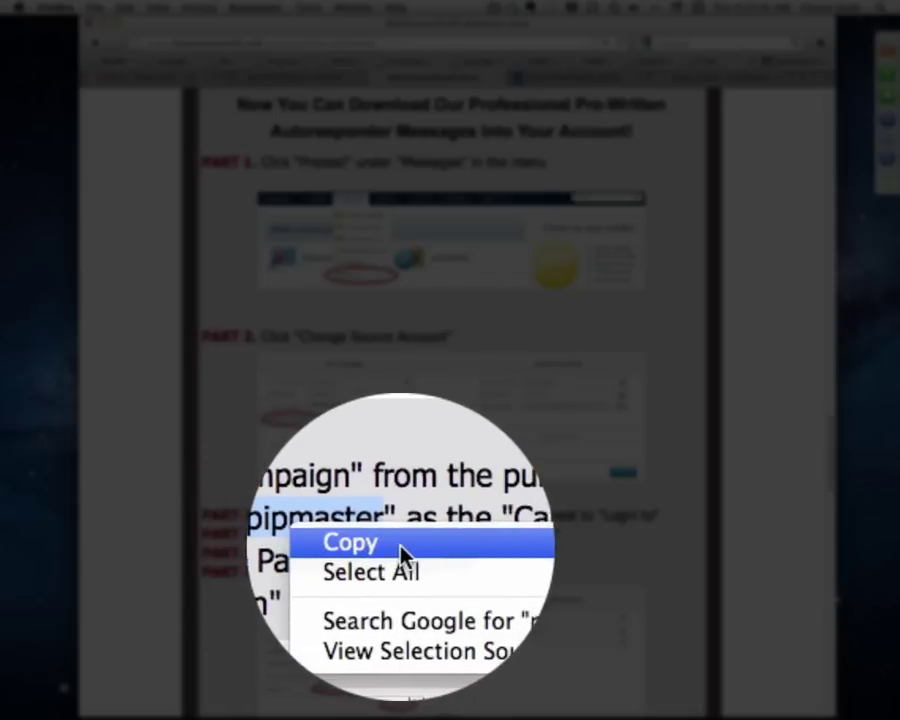
click(400, 545)
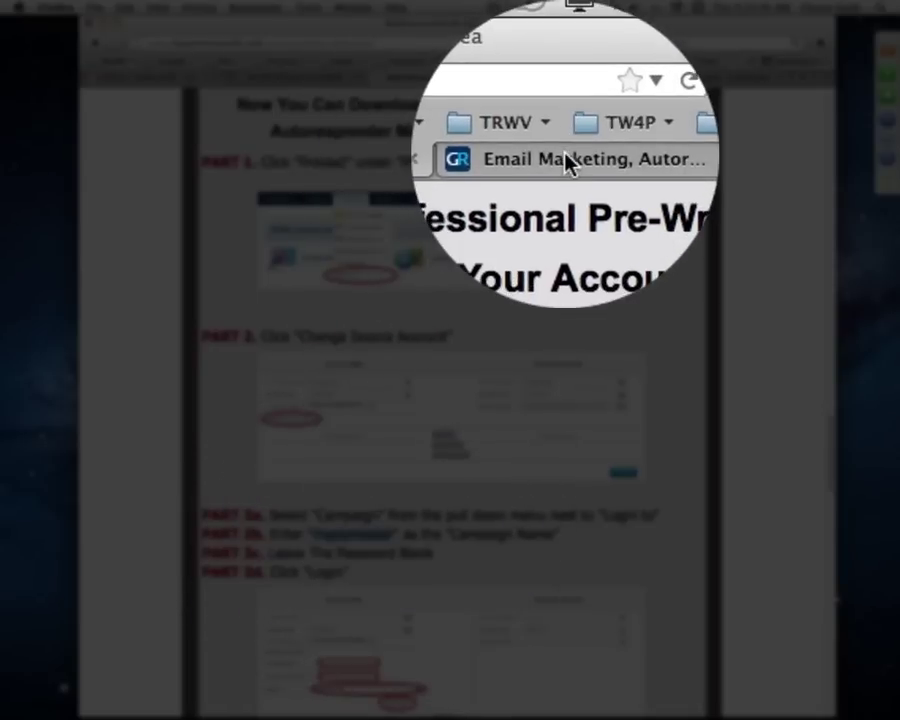
Open the source account login on GetResponse's Preload Messages page and clear the prefilled account name and password.
click(565, 162)
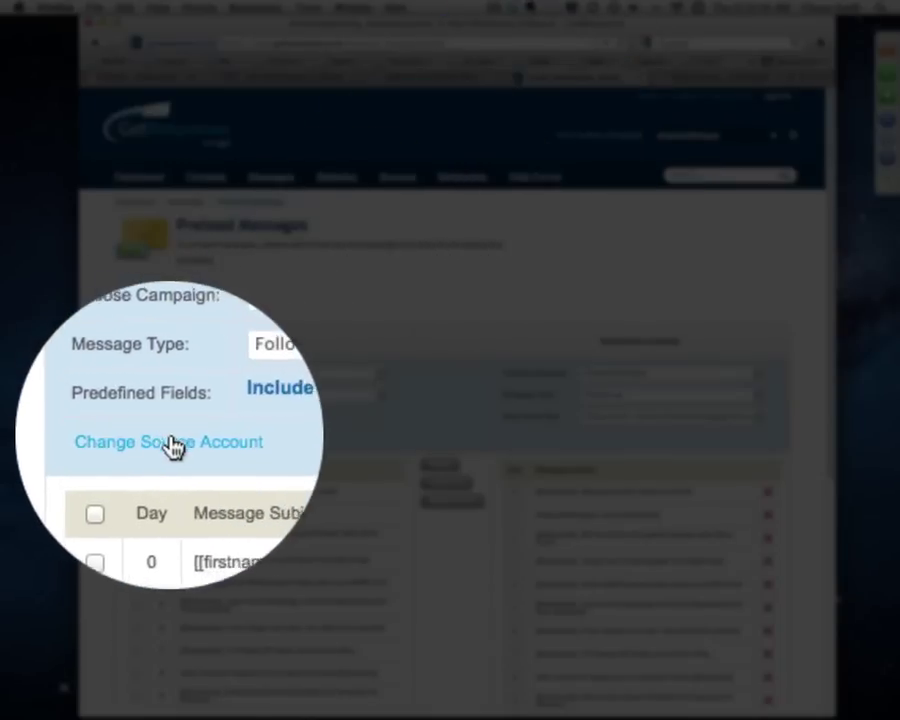
click(178, 449)
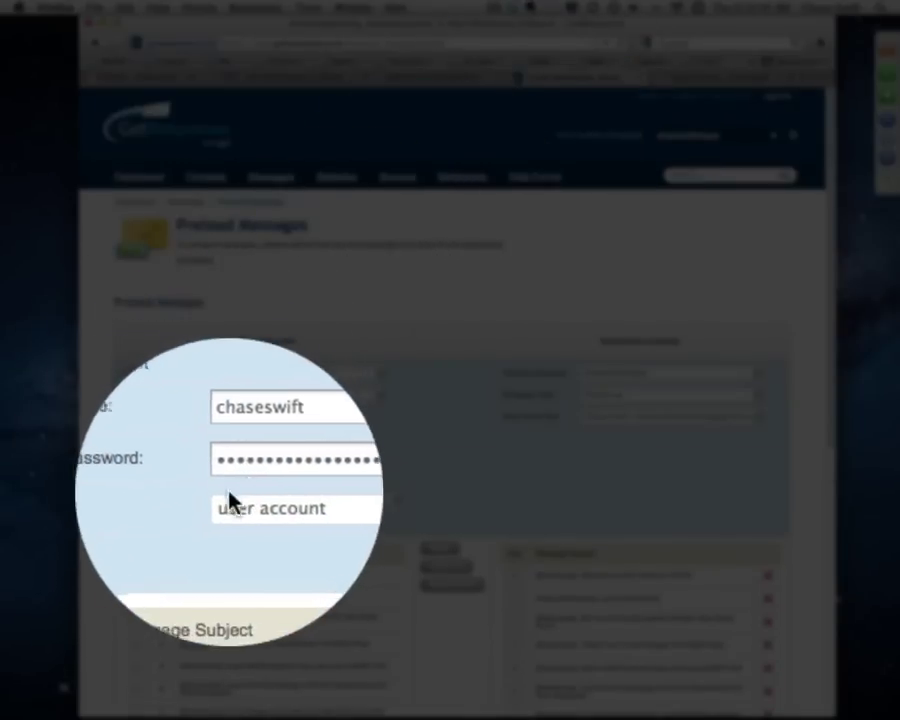
double_click(270, 450)
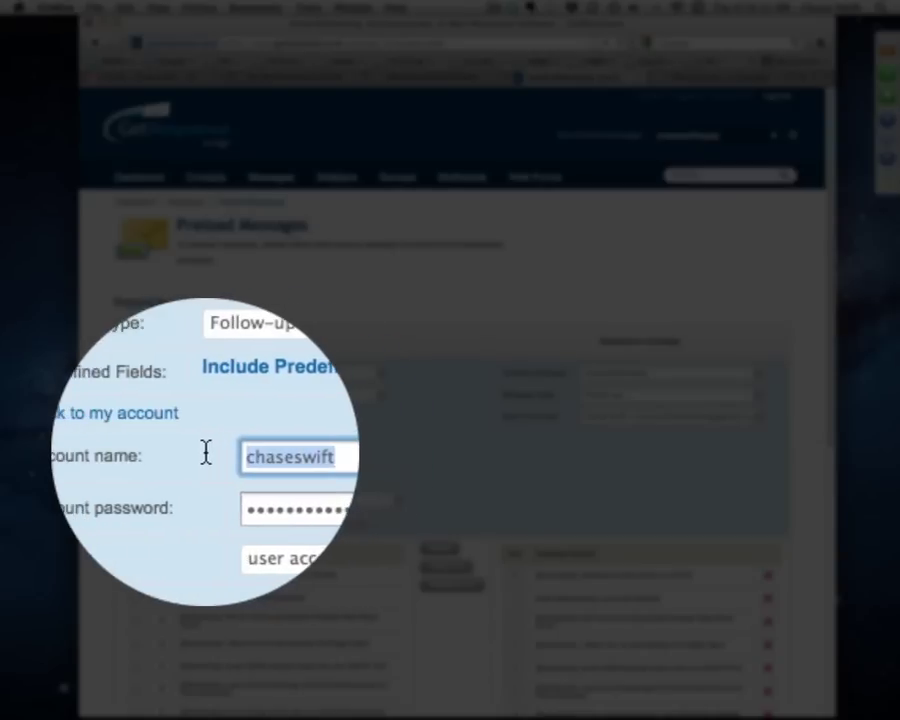
click(298, 478)
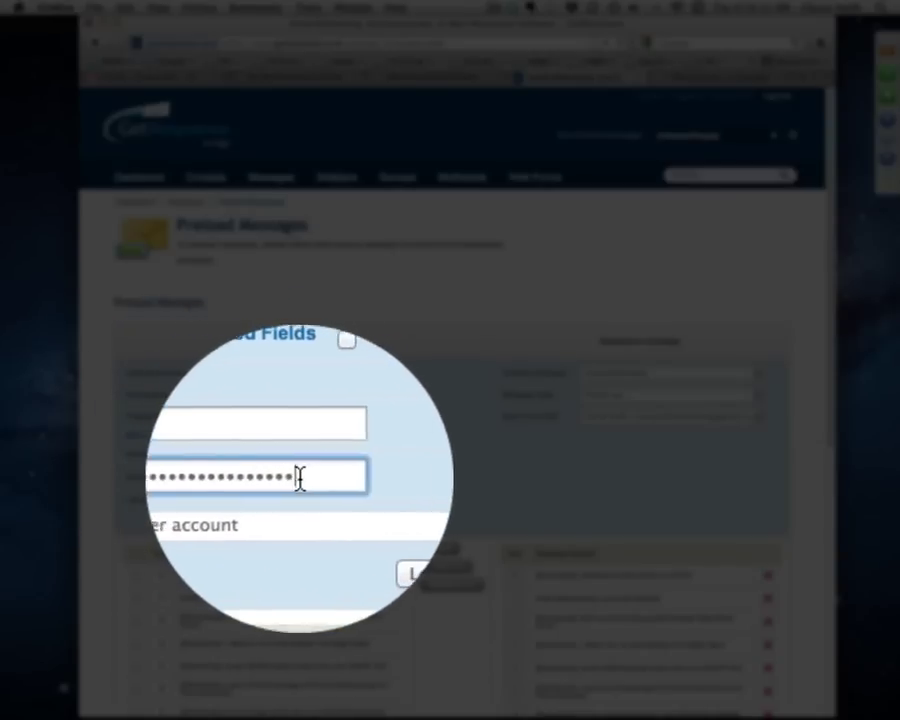
key(super+a)
key(BackSpace)
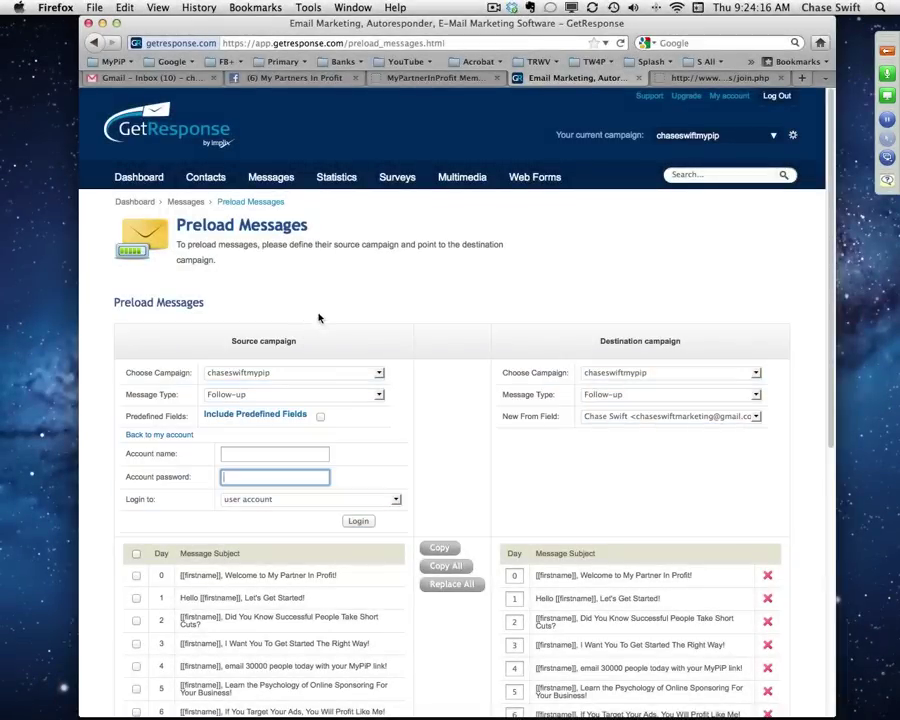
Recheck the Part 3 instructions, paste "mypipmaster" as the source login name and set the login target to campaign.
click(437, 78)
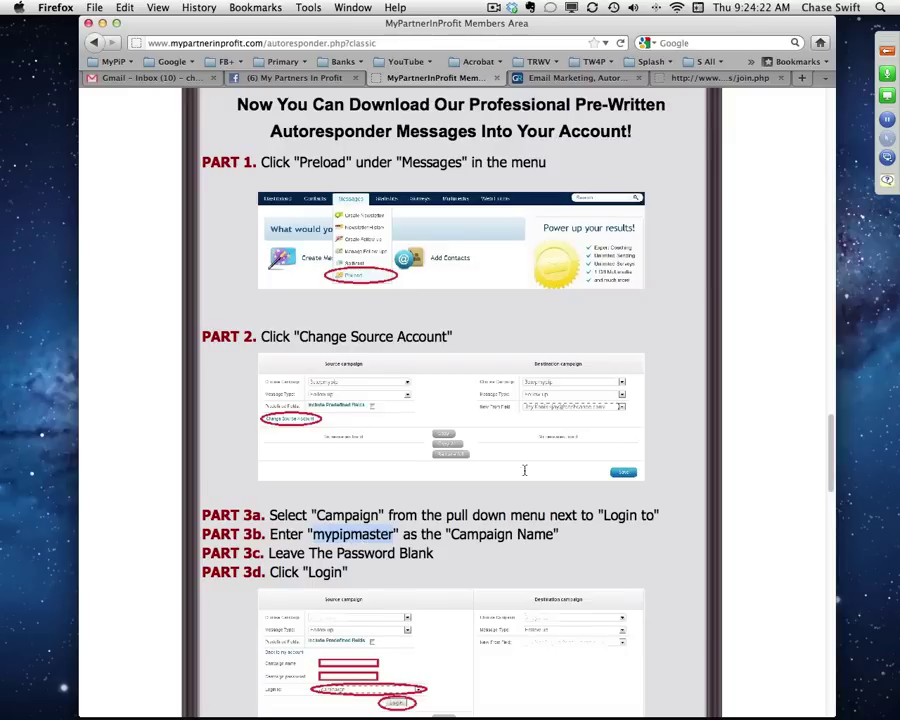
click(545, 78)
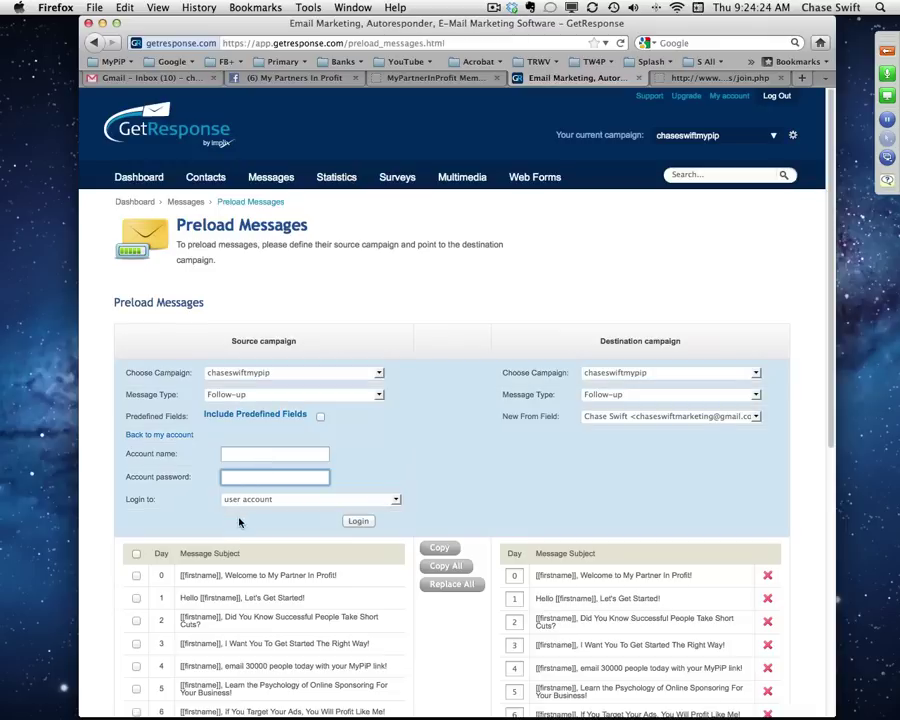
right_click(255, 463)
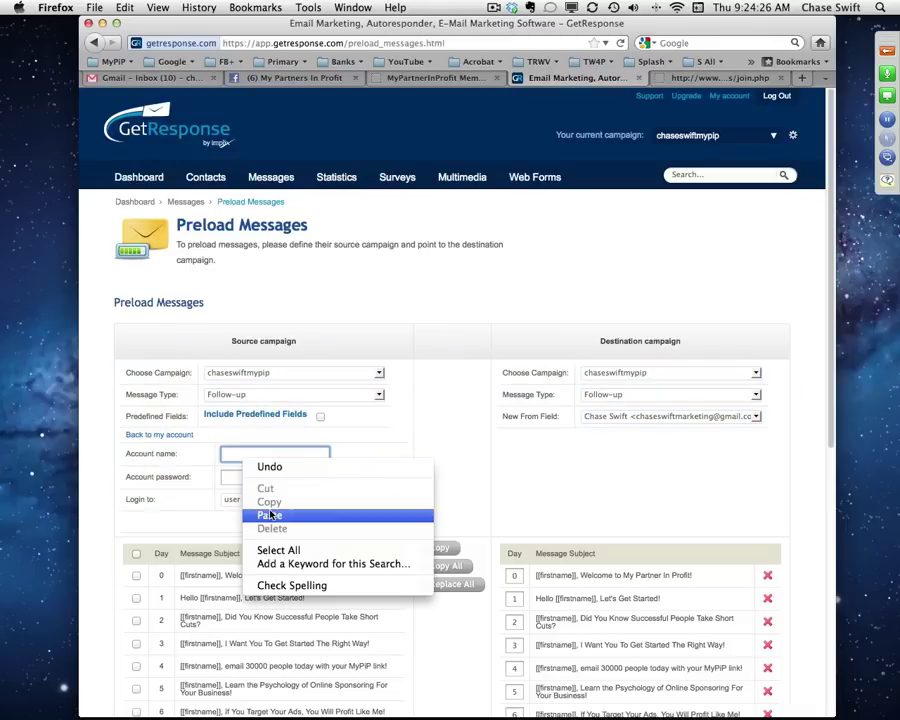
click(270, 516)
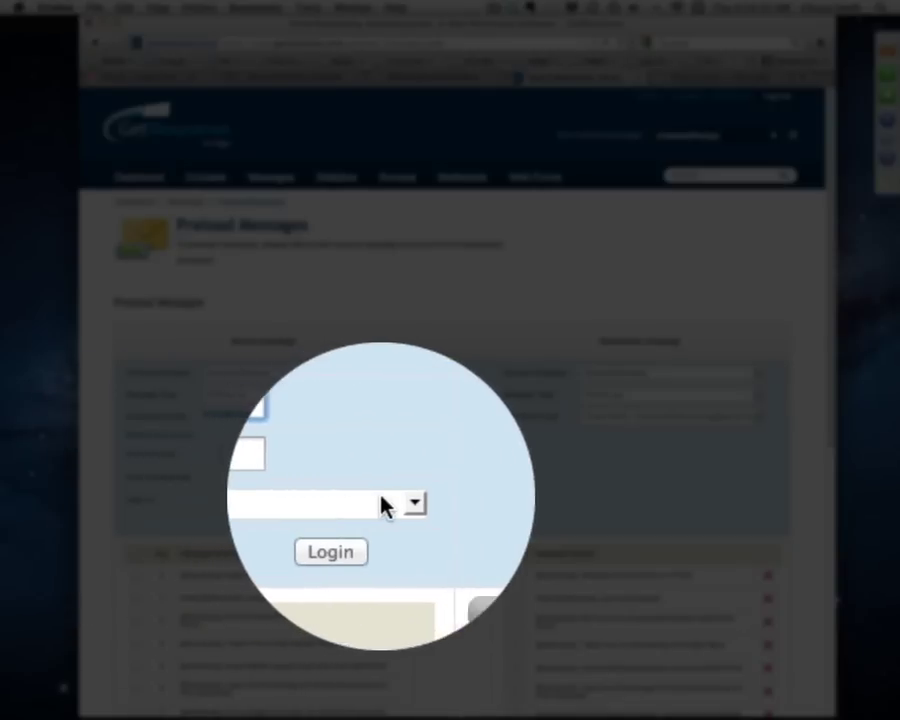
click(399, 503)
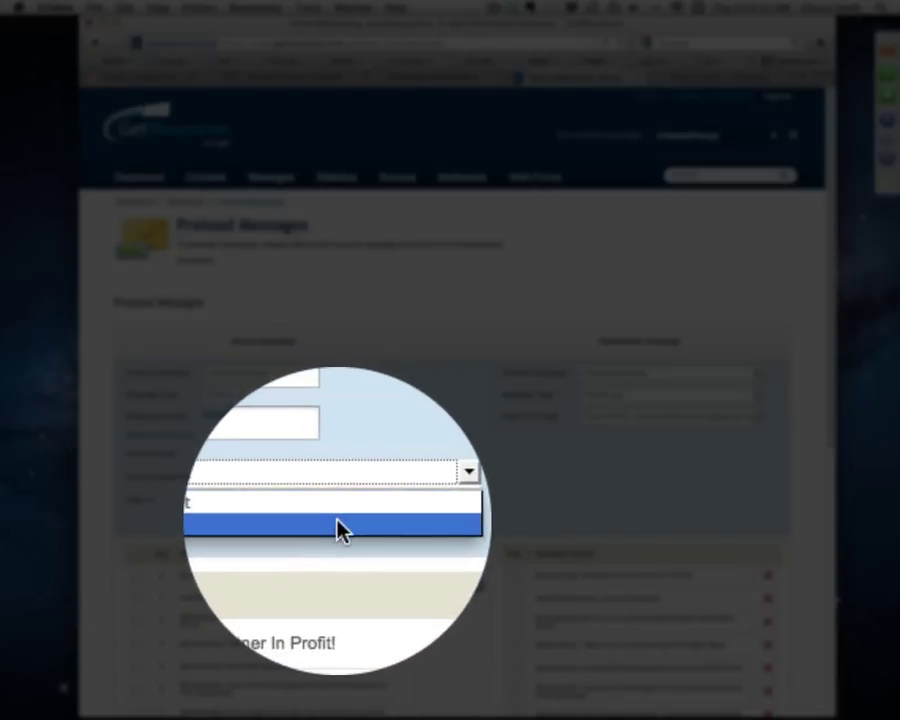
click(333, 528)
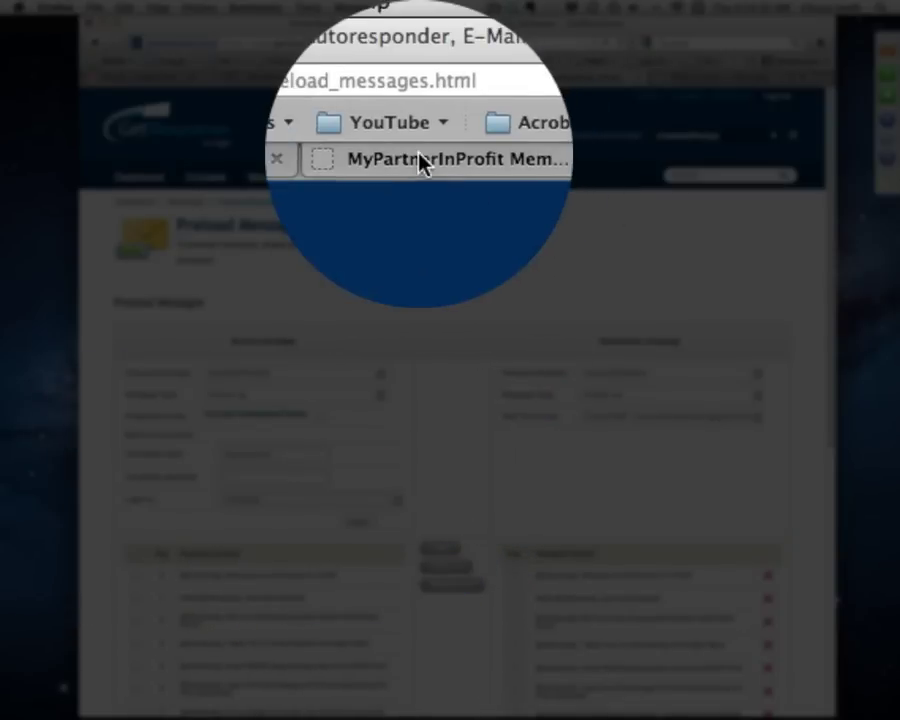
Review Parts 3a to 4c of the members area instructions, including the campaign name required in Part 4a.
click(420, 160)
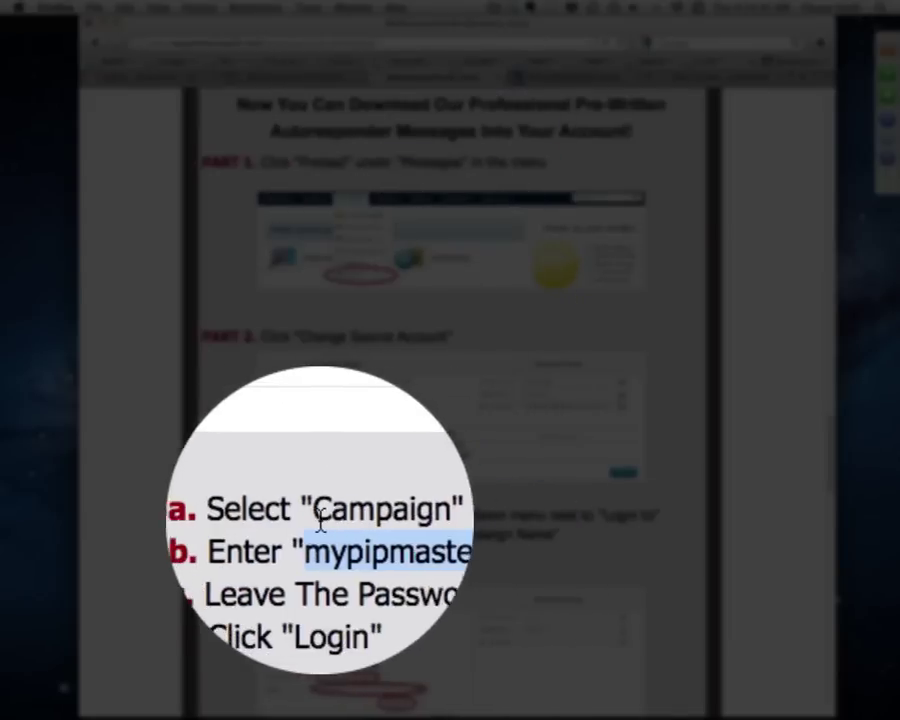
drag(270, 515, 671, 526)
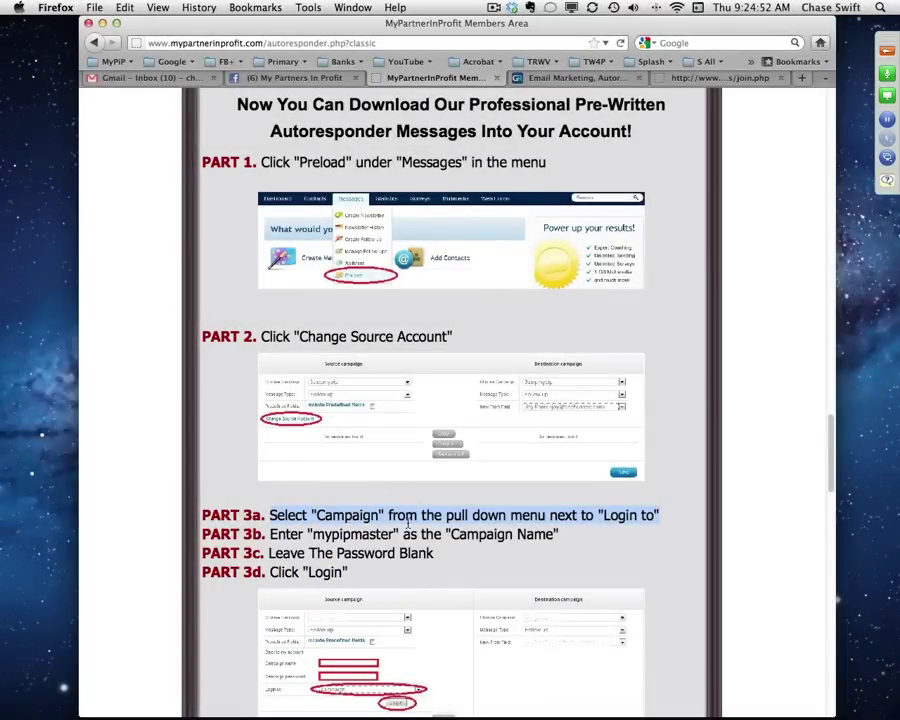
scroll(405, 553, down, 2)
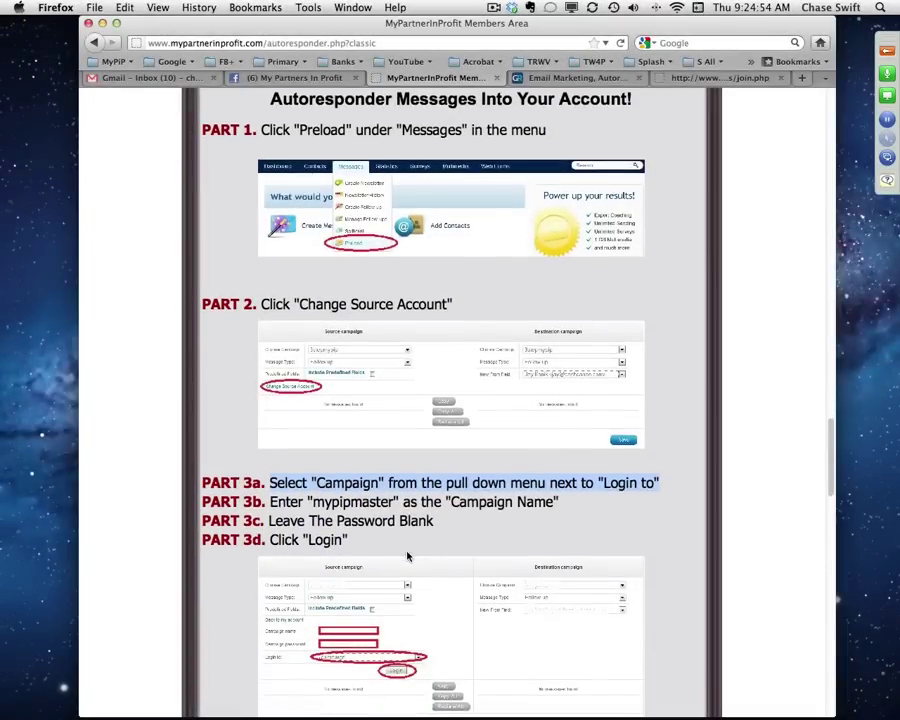
scroll(407, 556, down, 5)
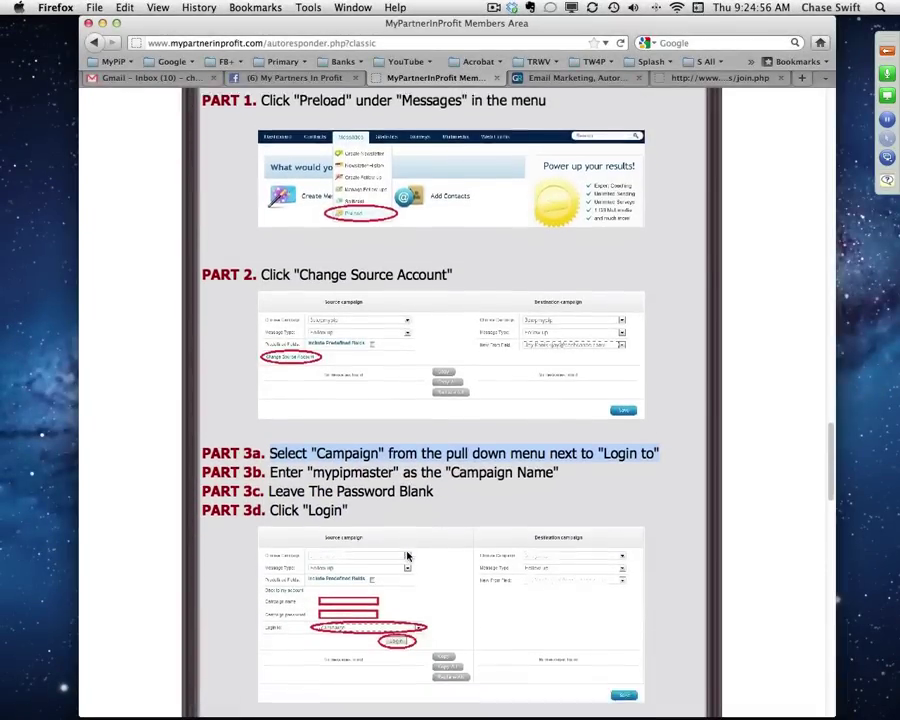
scroll(407, 556, down, 6)
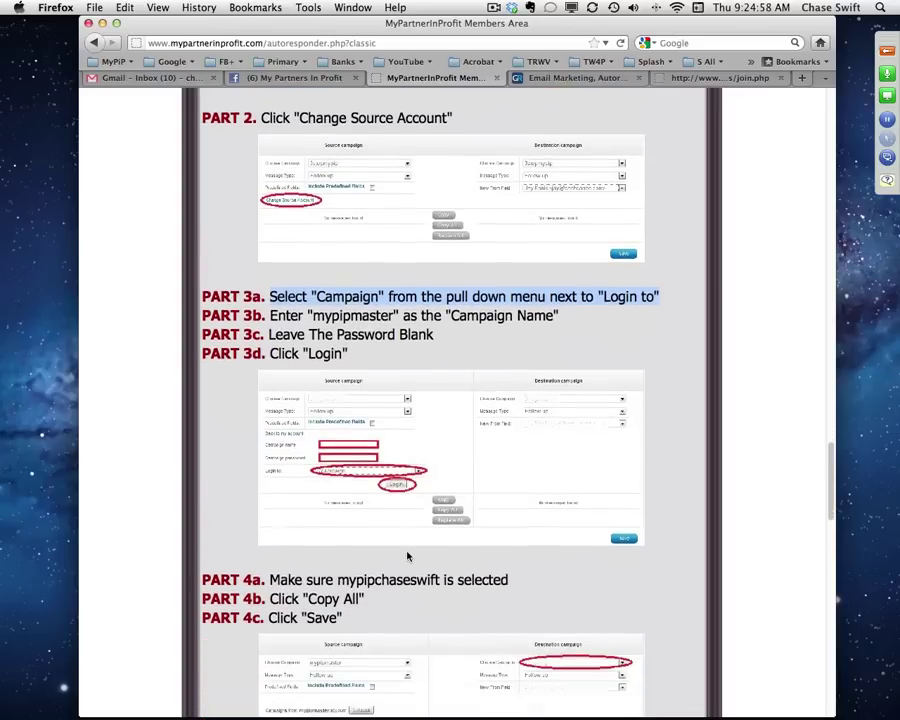
scroll(407, 556, down, 7)
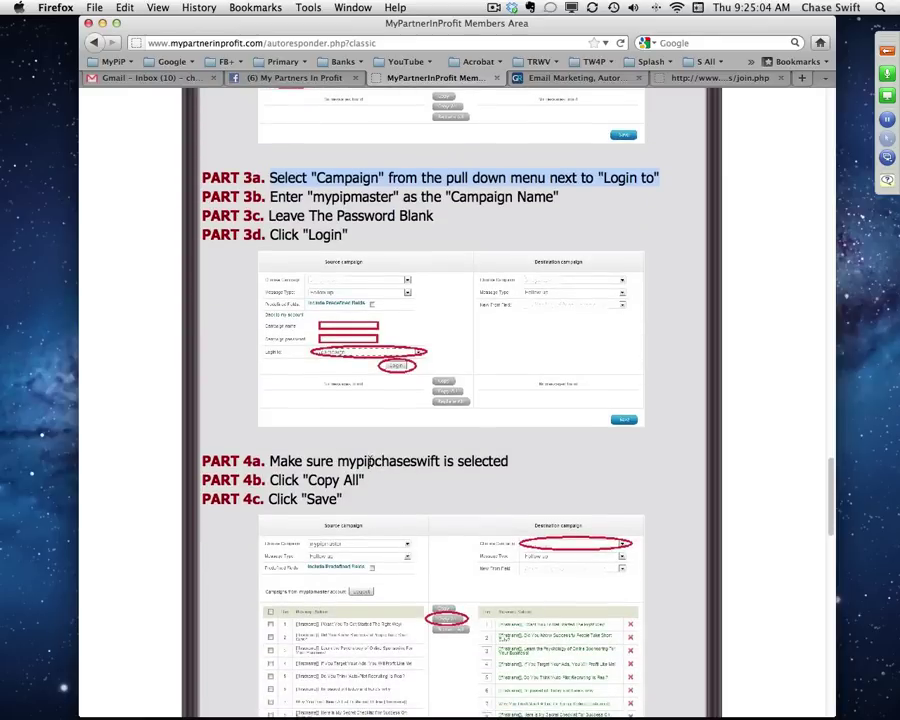
double_click(377, 463)
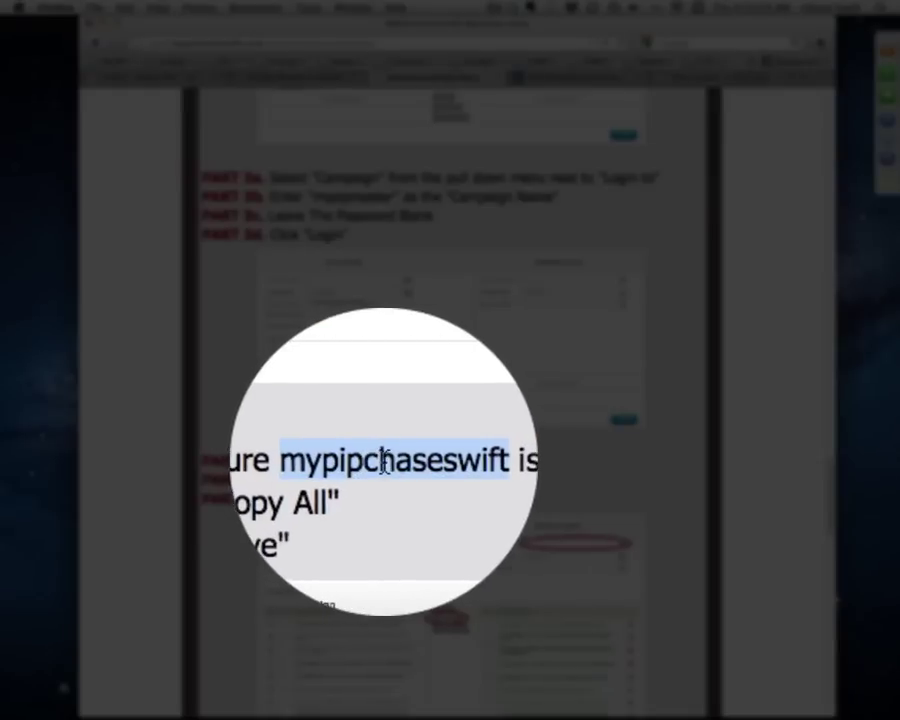
Log in to the mypipmaster source campaign on GetResponse's Preload Messages page and agree to continue.
click(583, 160)
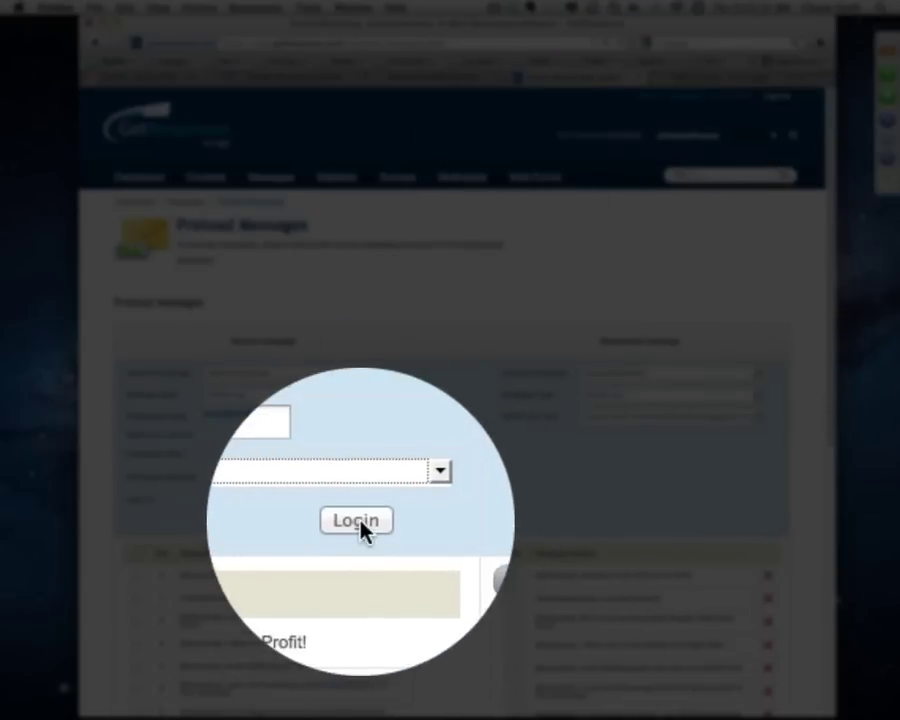
click(358, 528)
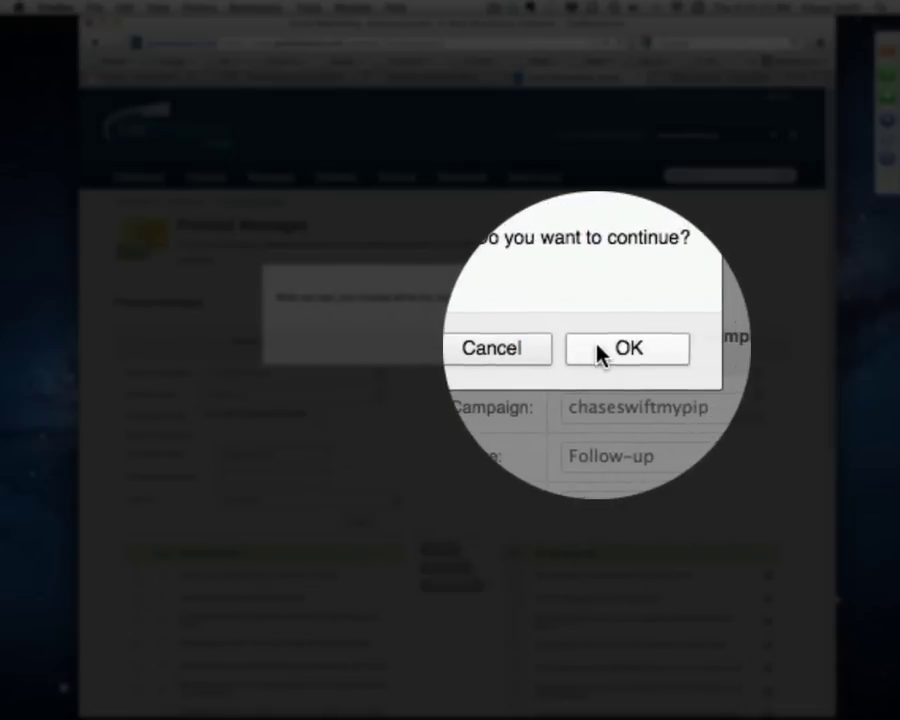
click(600, 348)
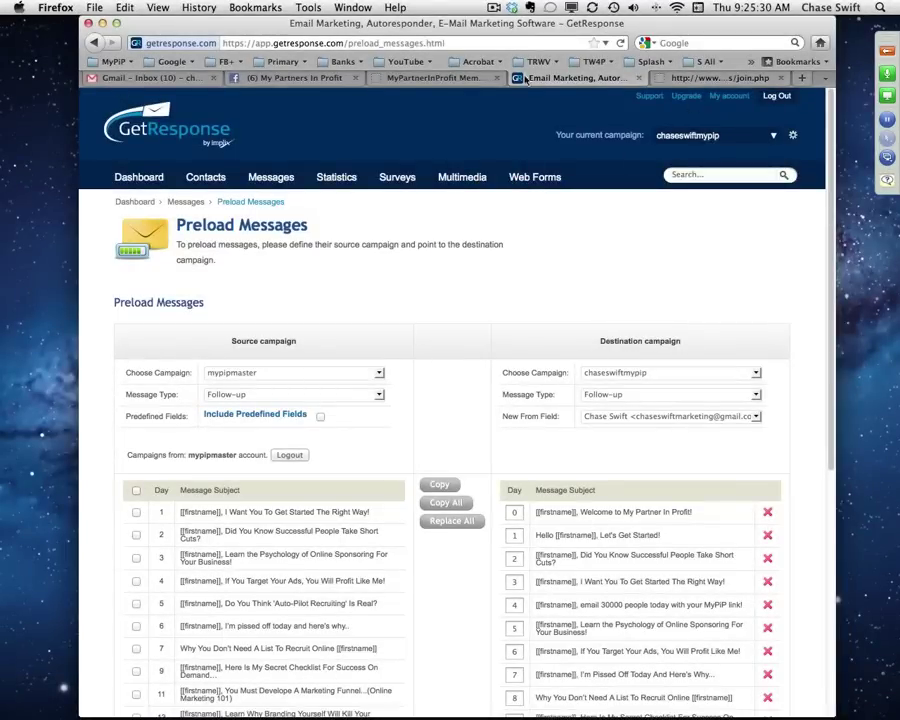
Compare the Part 4 to Part 7 instructions in the members area with the source and destination campaigns on GetResponse's Preload Messages page.
click(438, 77)
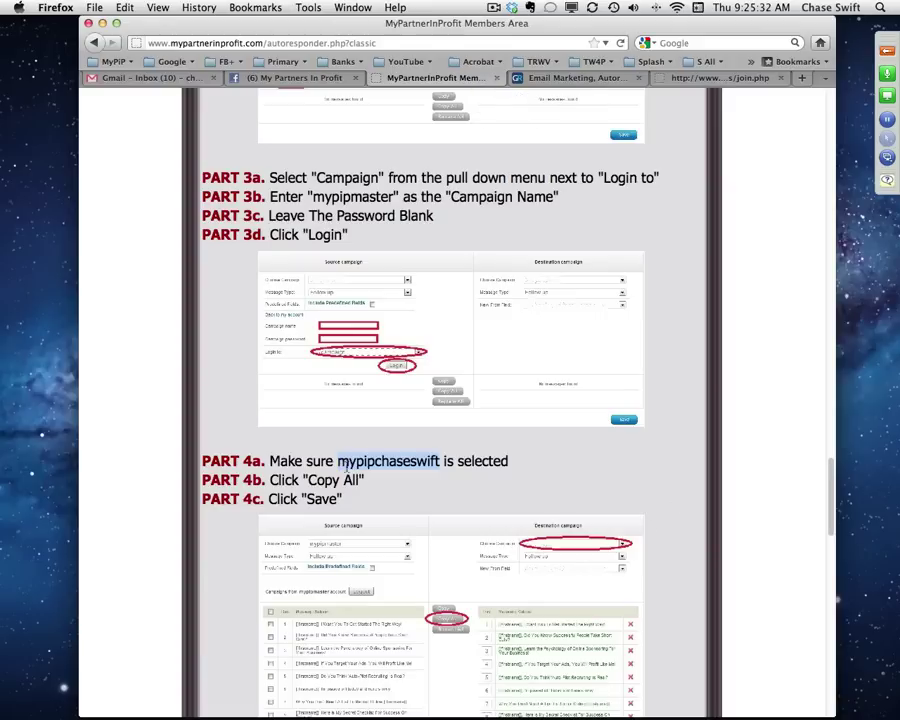
click(382, 486)
scroll(396, 487, down, 10)
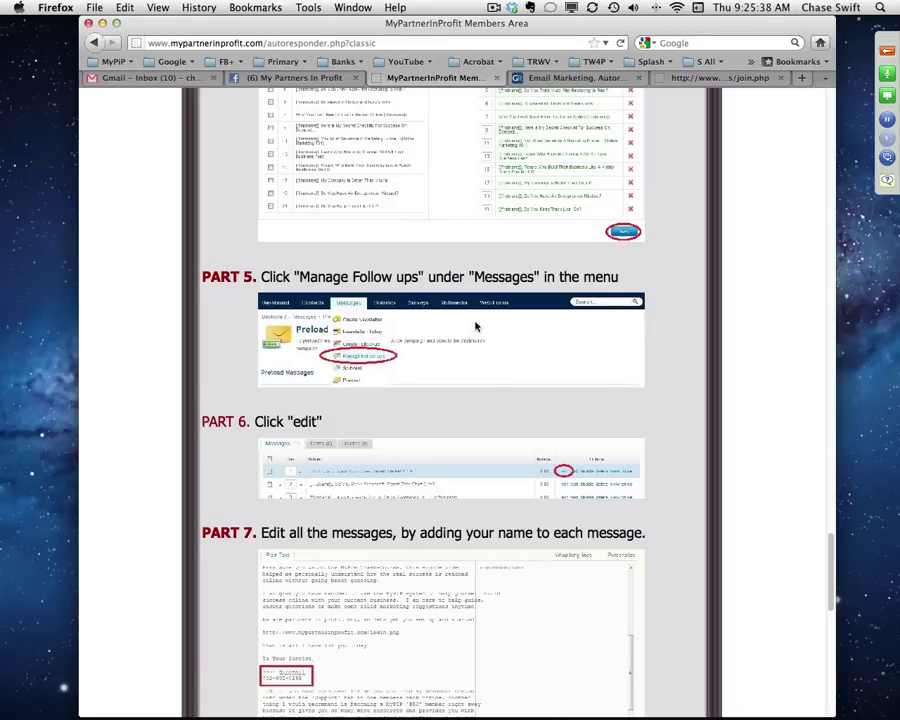
click(578, 79)
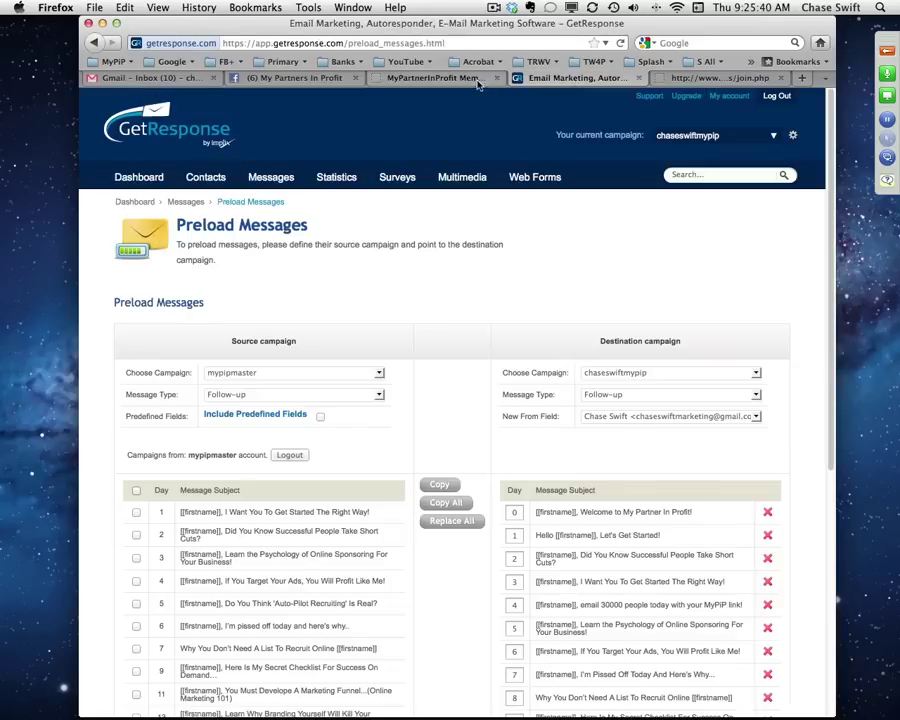
click(435, 78)
click(577, 80)
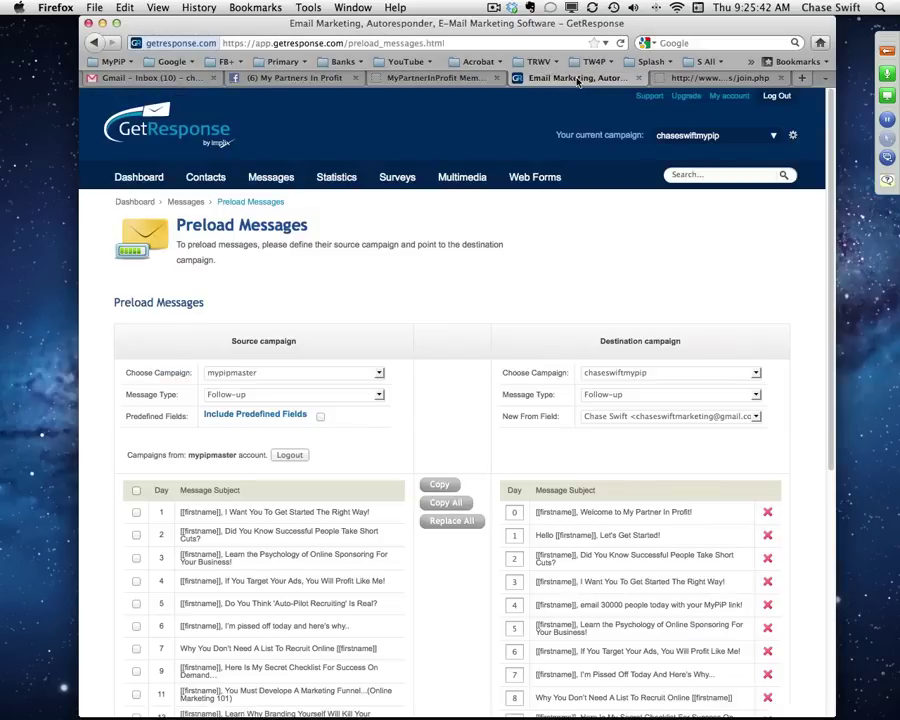
click(437, 78)
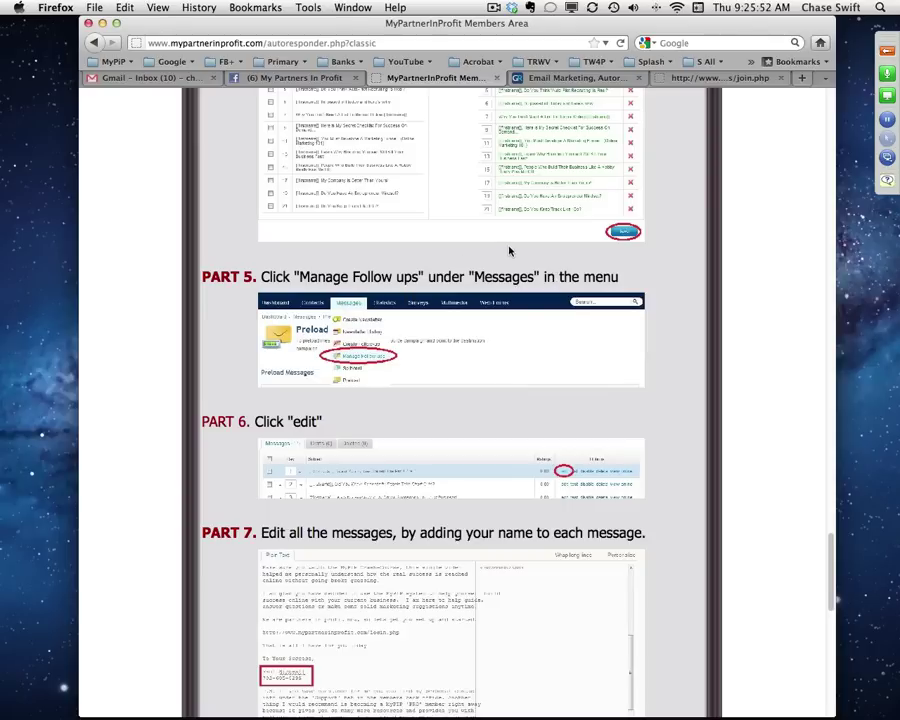
click(579, 78)
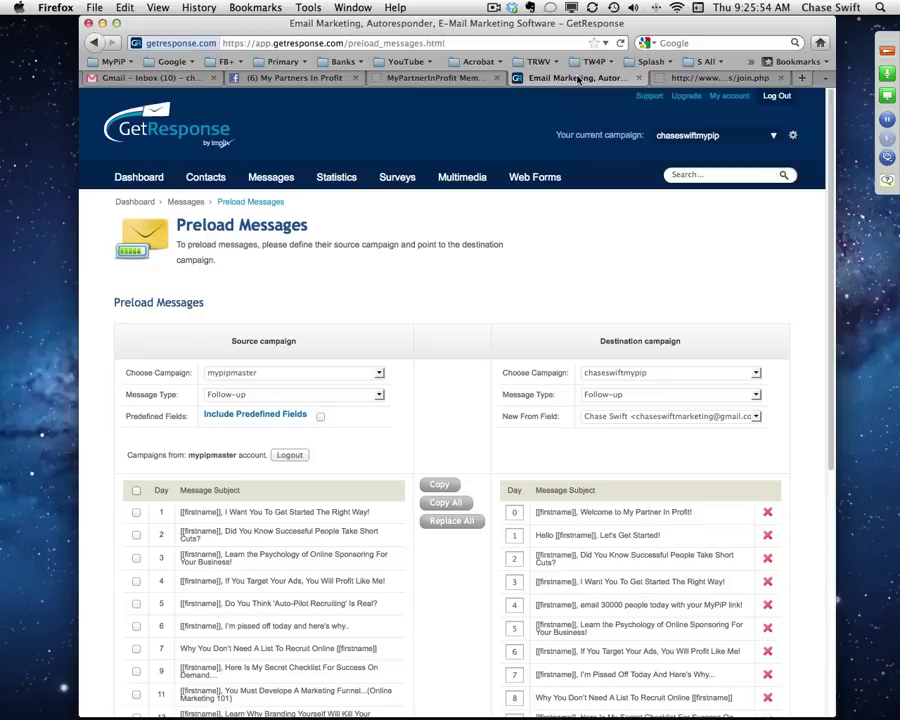
click(468, 78)
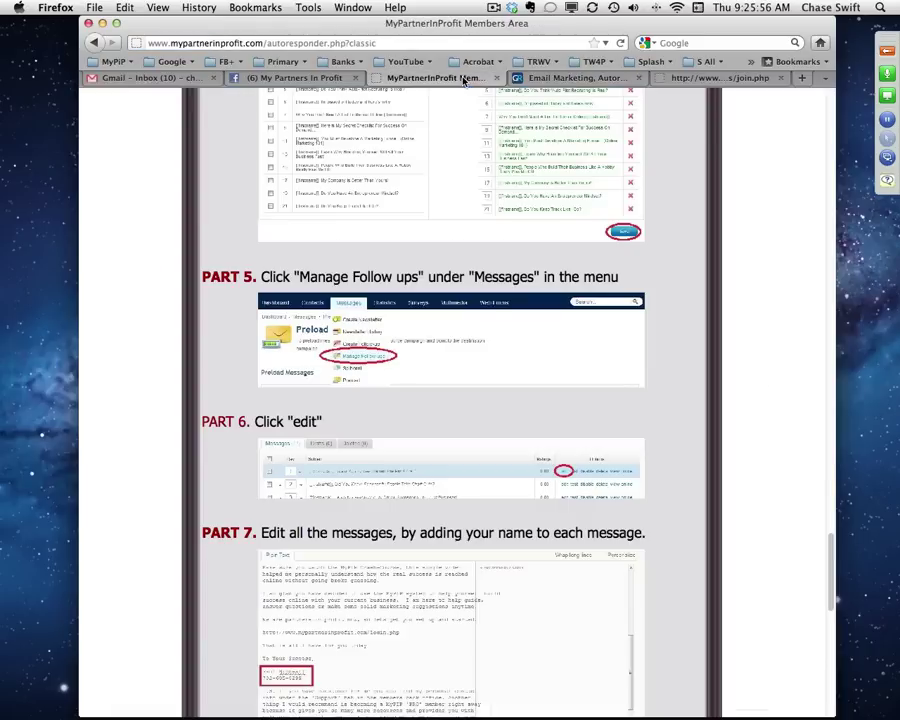
click(560, 78)
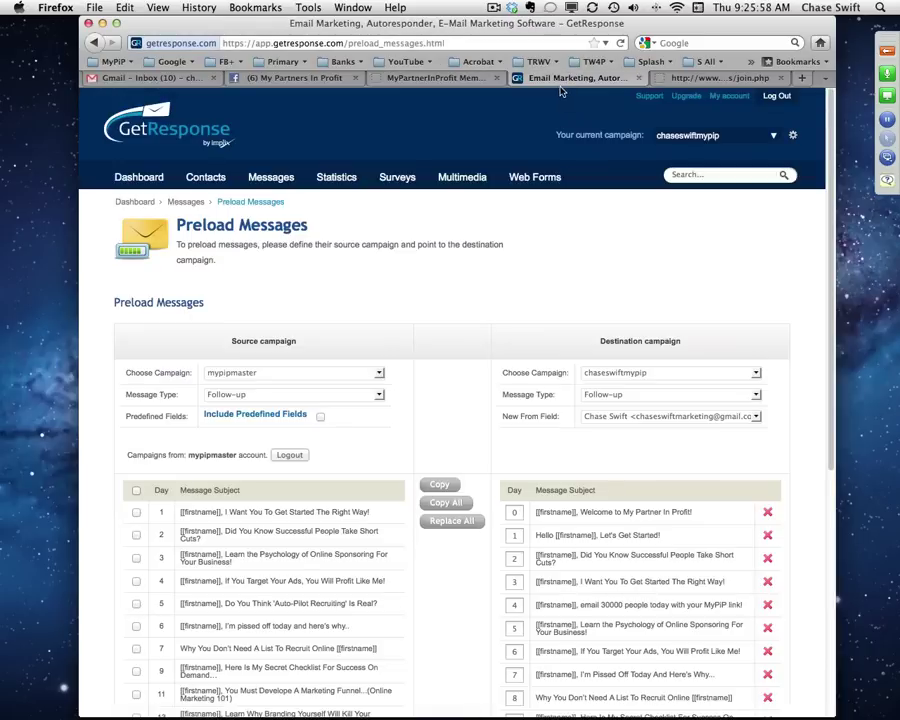
click(448, 78)
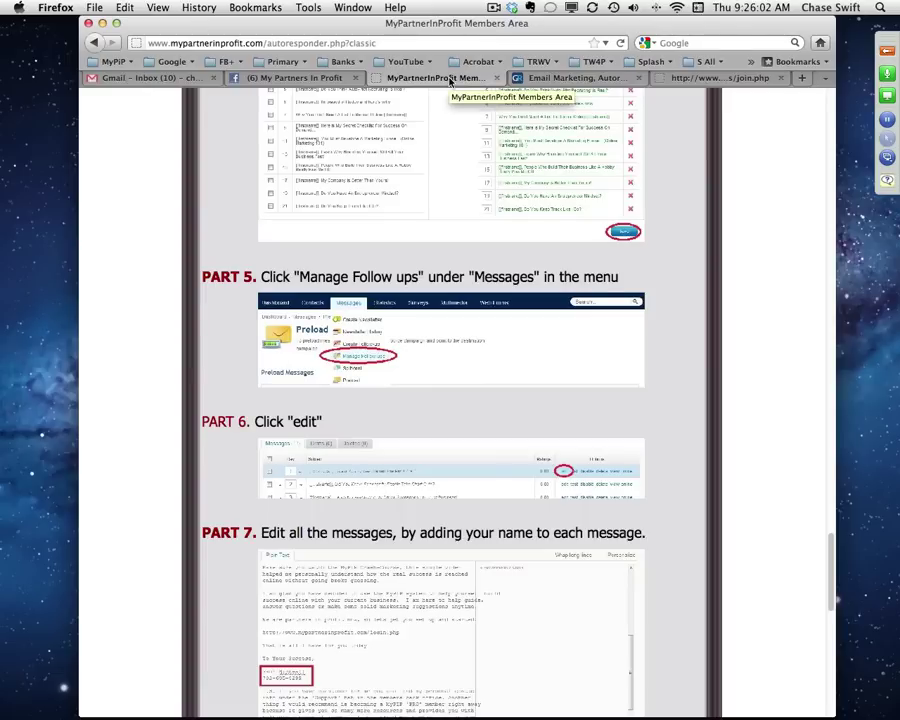
Read the Part 7 message-editing instructions and the closing notes, and return to the start of the autoresponder setup page.
scroll(653, 357, down, 10)
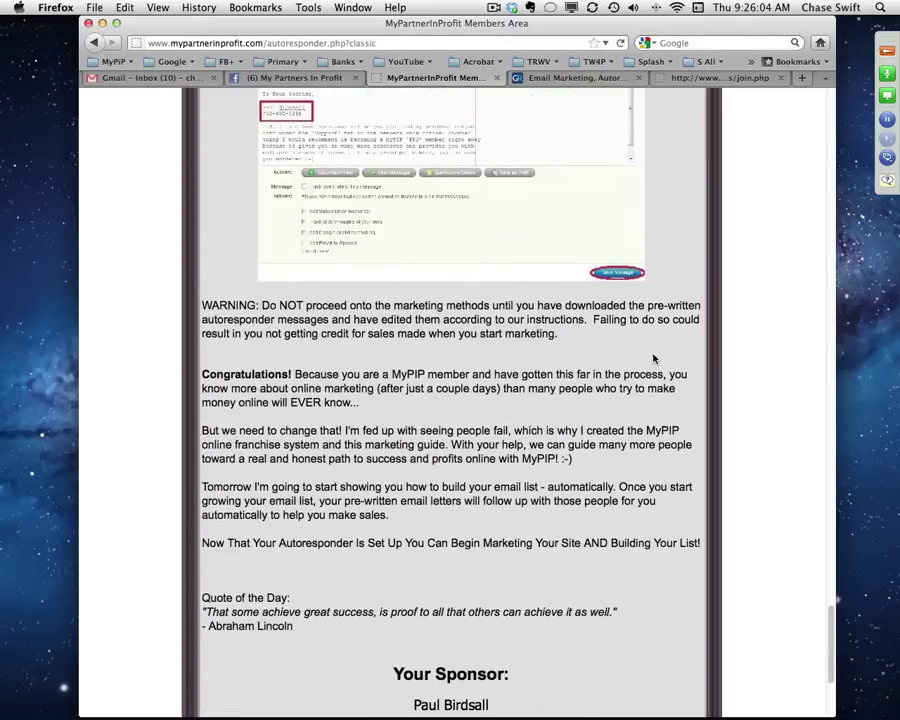
scroll(653, 357, down, 4)
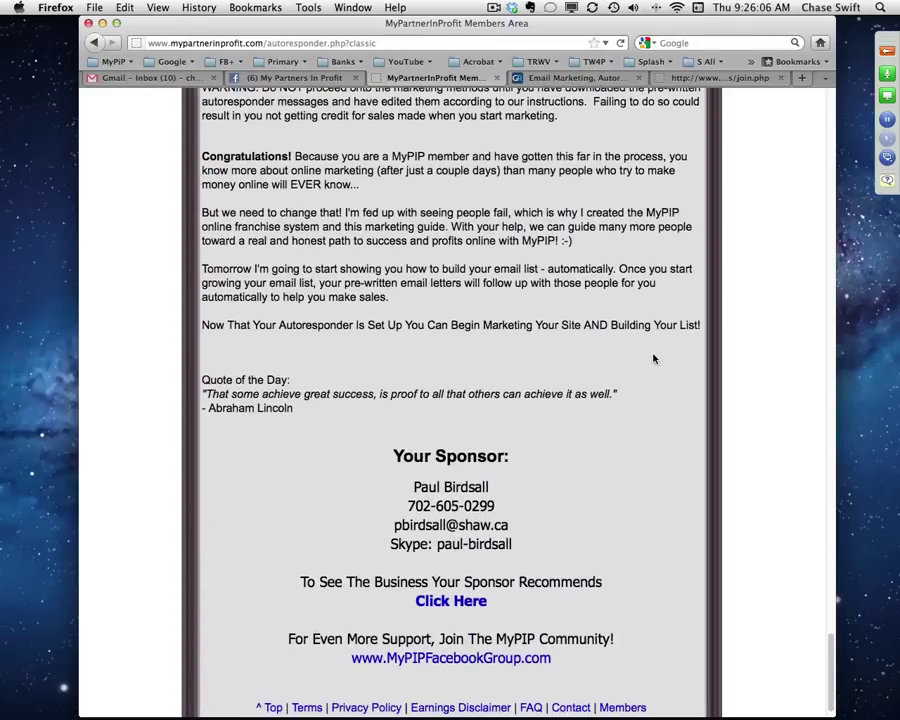
scroll(653, 357, up, 5)
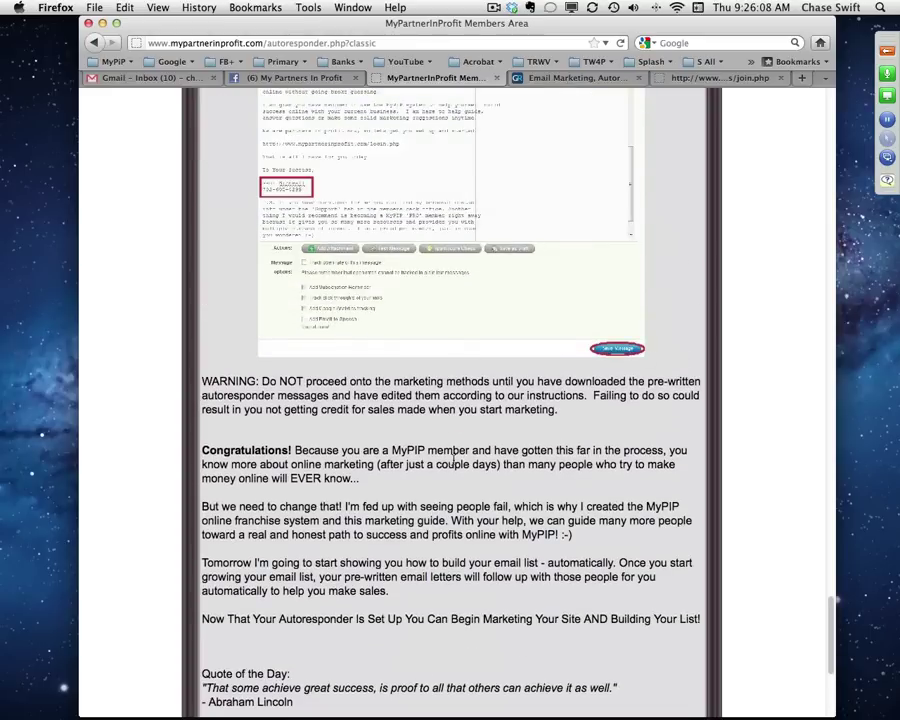
scroll(454, 460, down, 4)
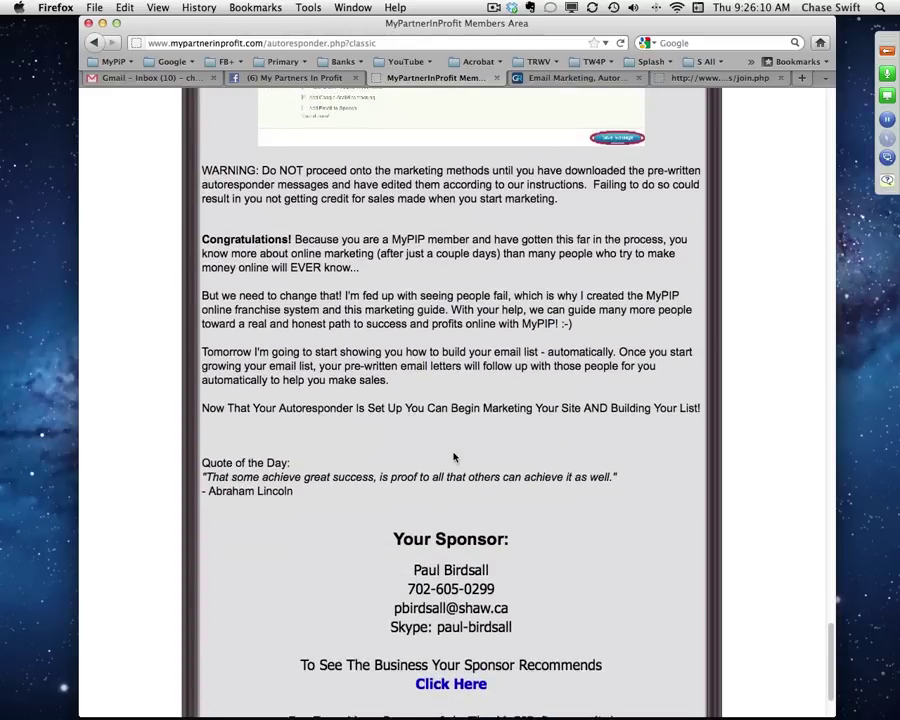
scroll(454, 458, up, 5)
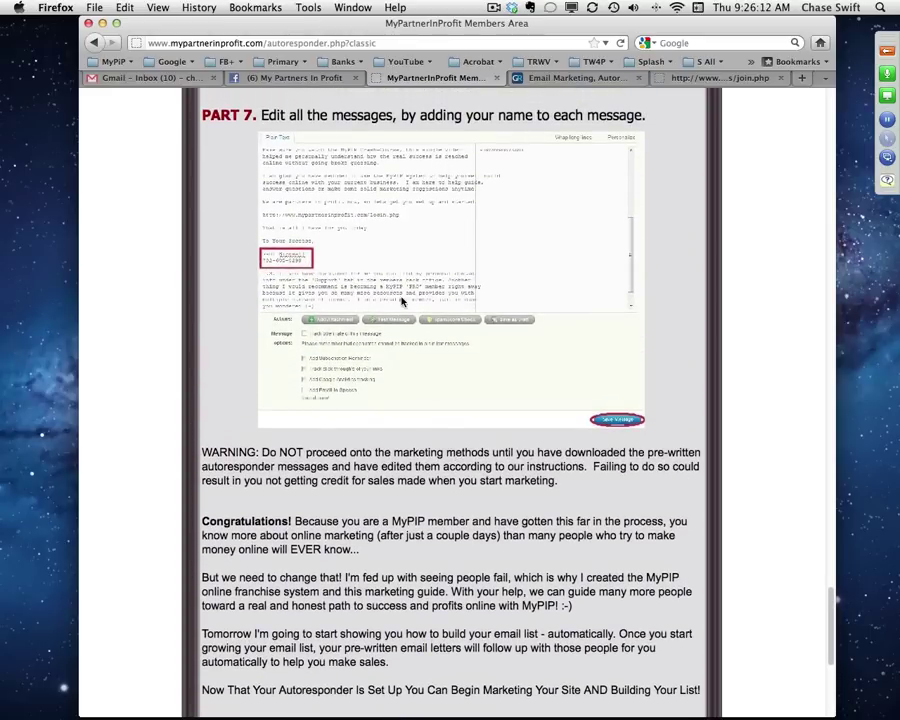
scroll(402, 300, up, 2)
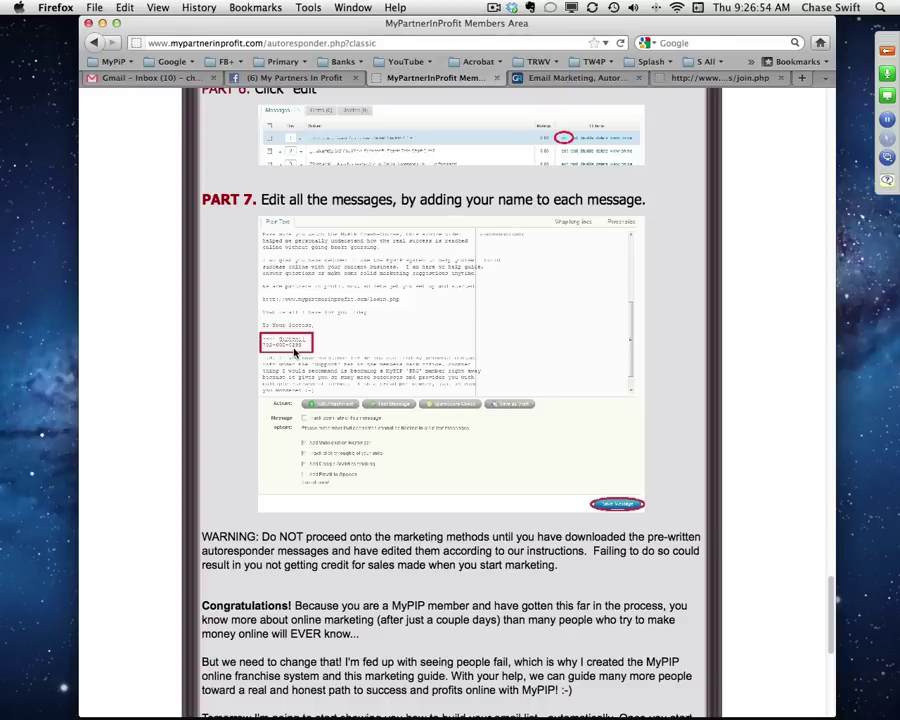
scroll(380, 378, up, 10)
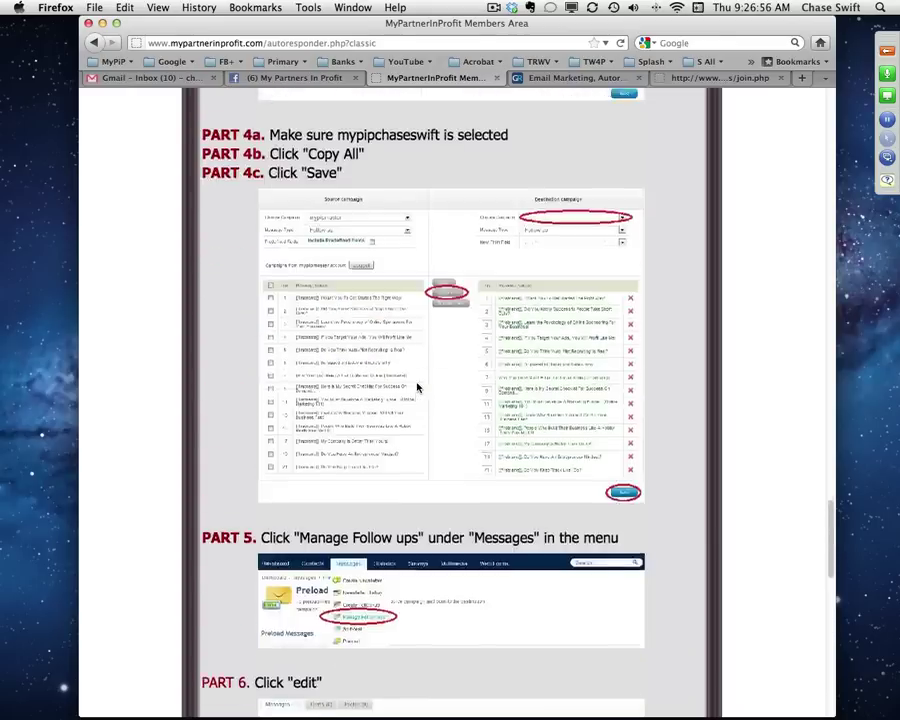
scroll(417, 388, up, 20)
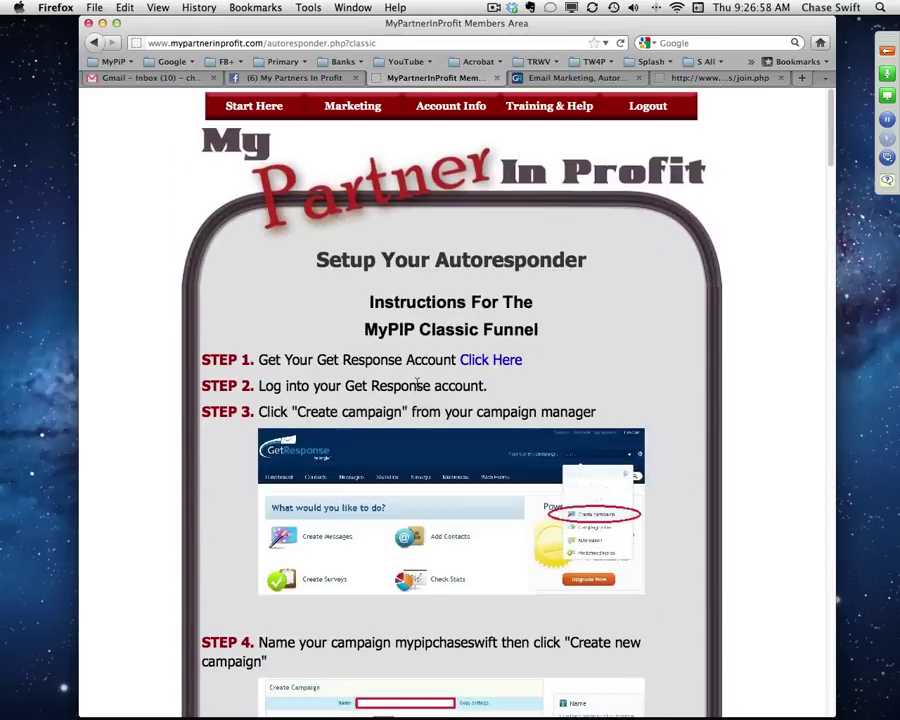